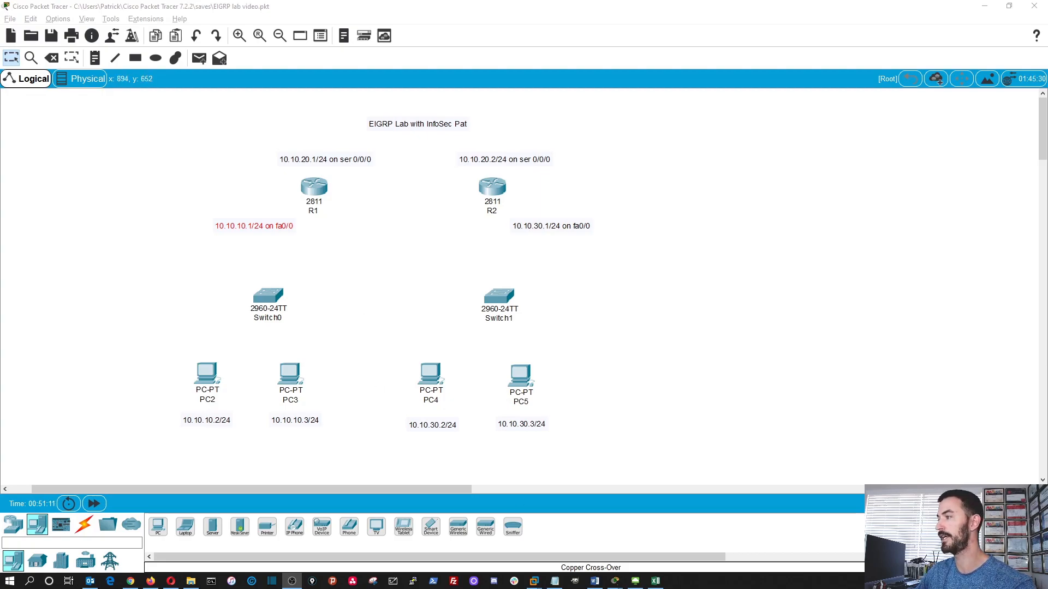
- Install a WIC-1T serial module in an empty slot of router R1 and power the router back on
key("alt+Tab")
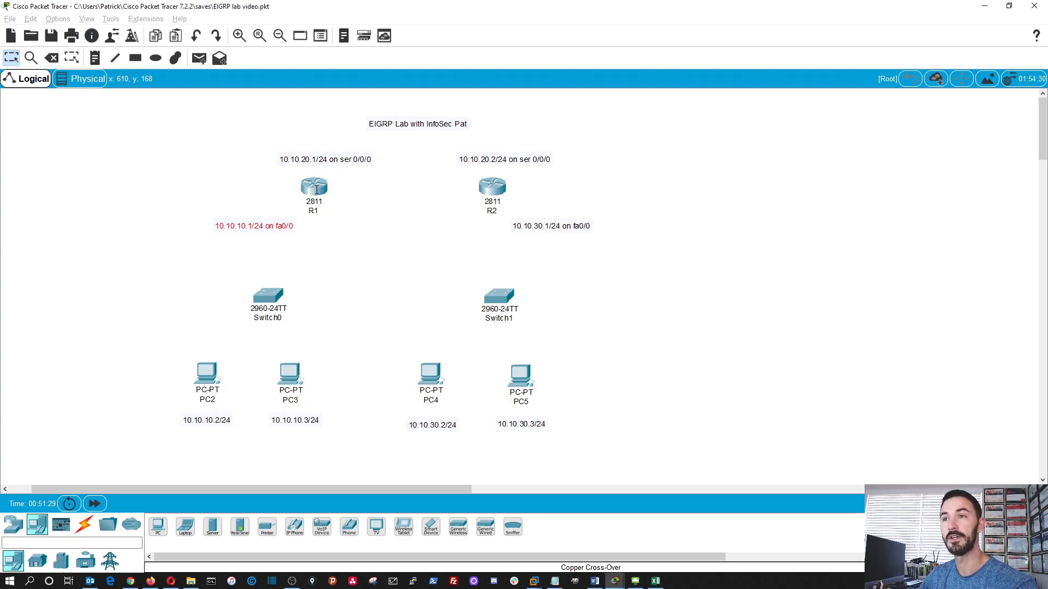
left_click(314, 188)
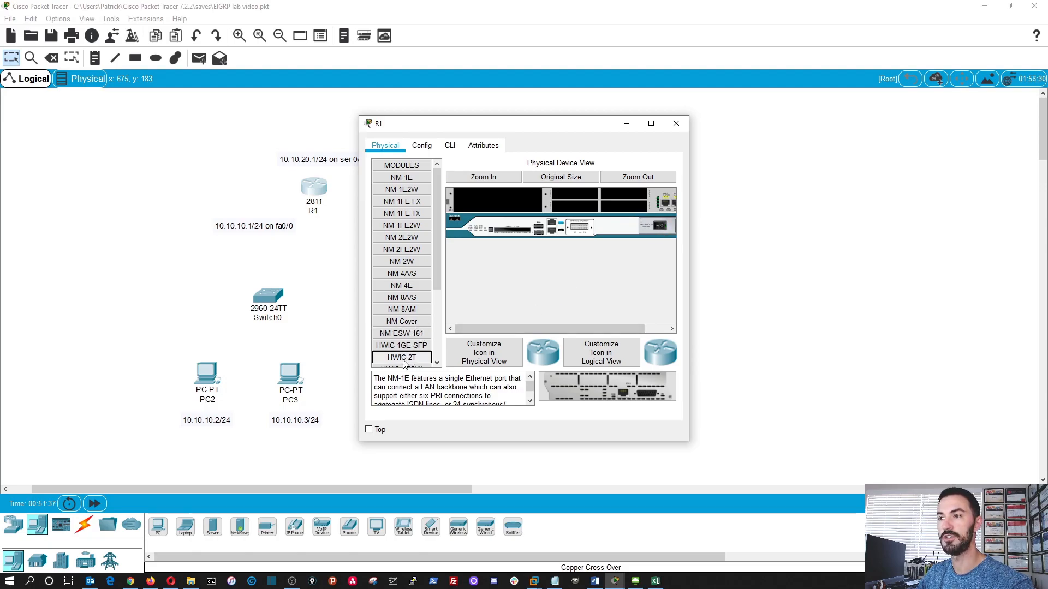
scroll(415, 336, "down", 2)
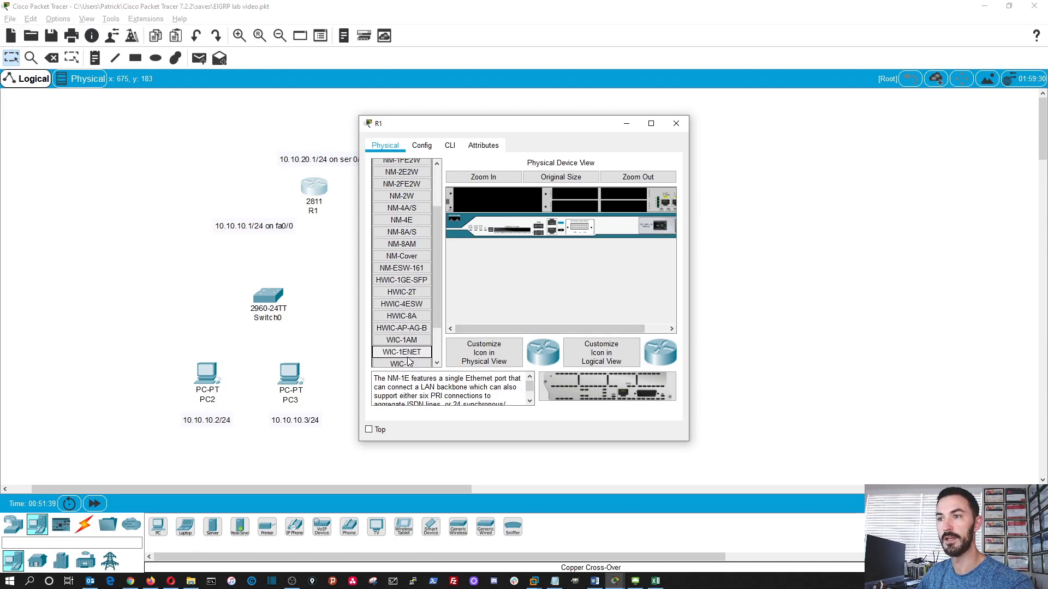
left_click_drag(402, 364, 617, 206)
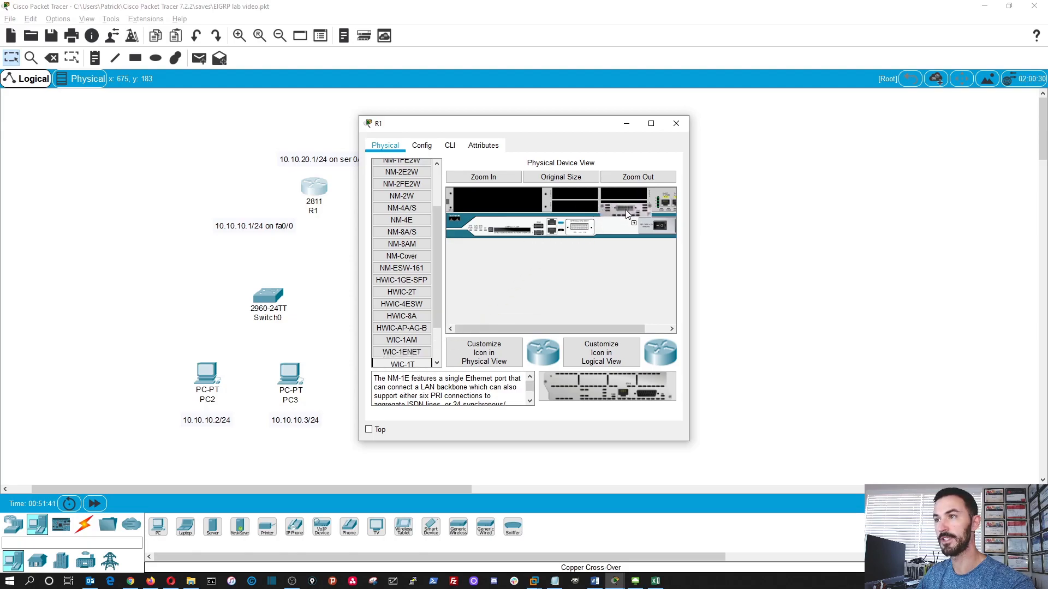
left_click(662, 226)
left_click(450, 146)
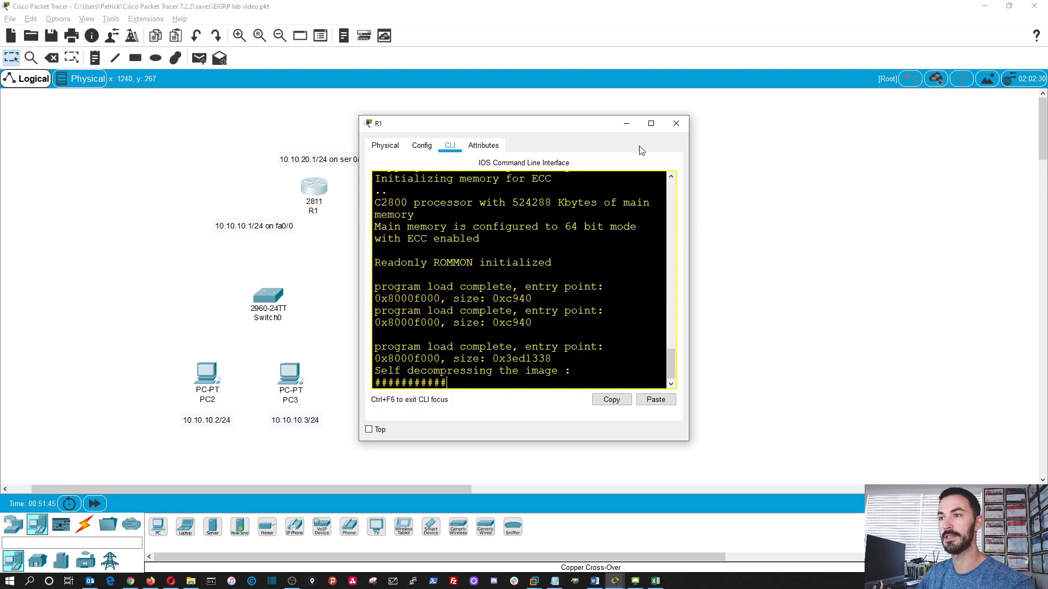
left_click(675, 125)
- Power off router R2, install a WIC-1T serial module in an empty slot, and power it back on
double_click(491, 187)
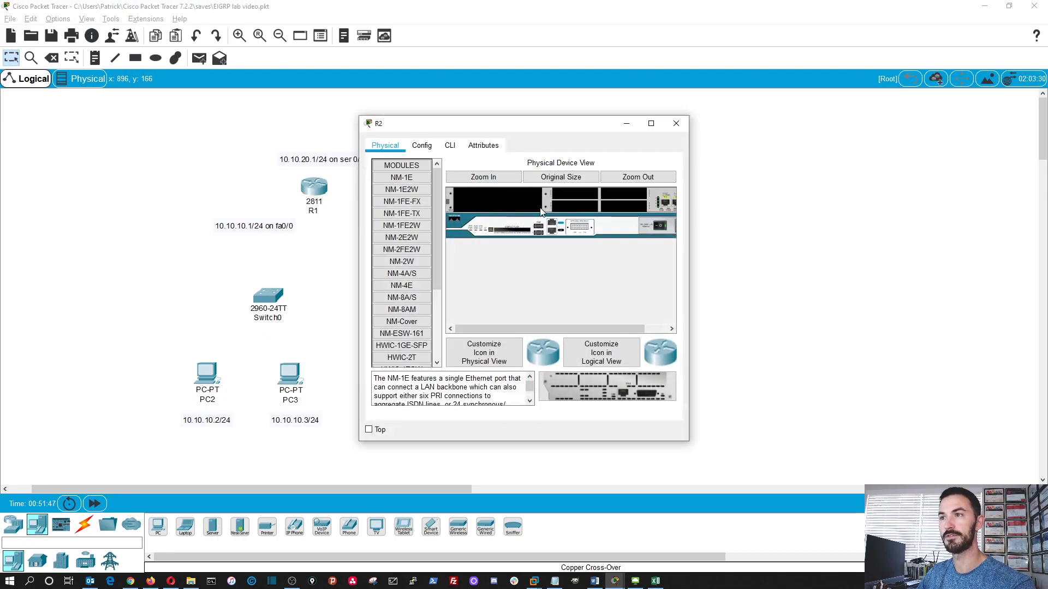
left_click(657, 228)
scroll(402, 276, "down", 3)
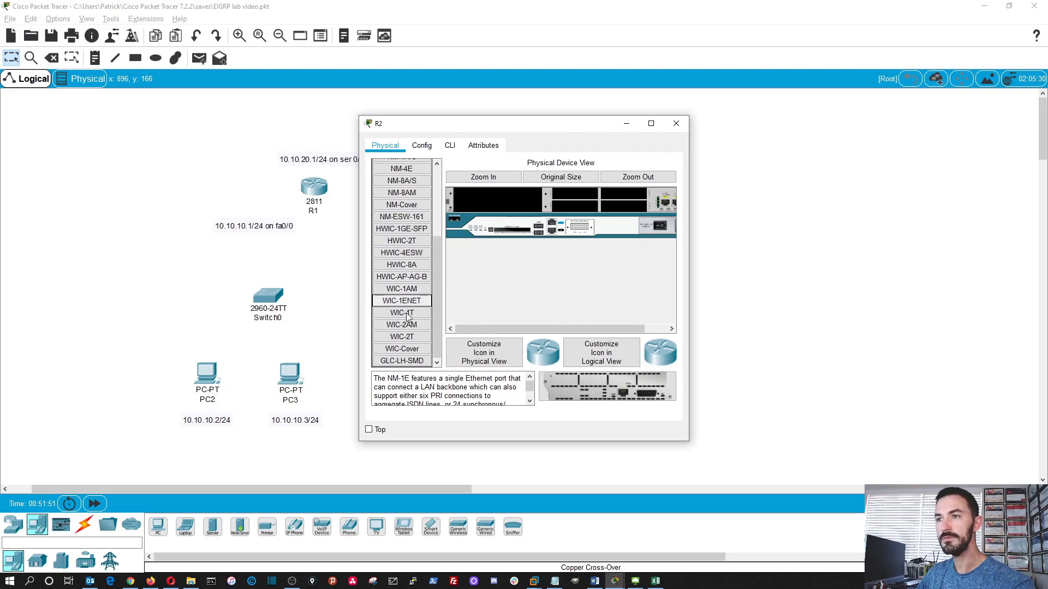
left_click_drag(409, 321, 623, 206)
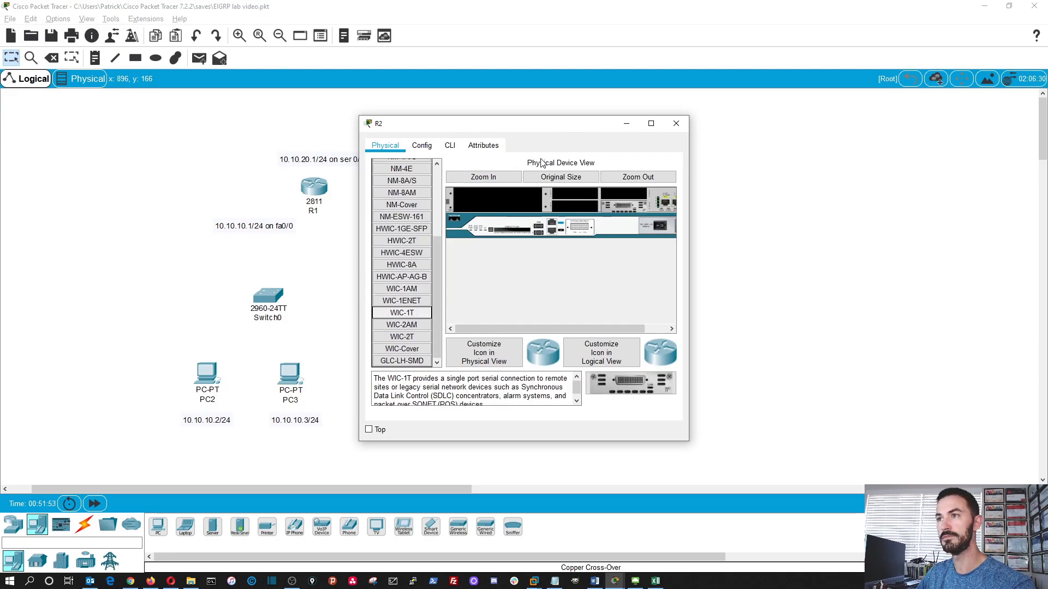
left_click(660, 226)
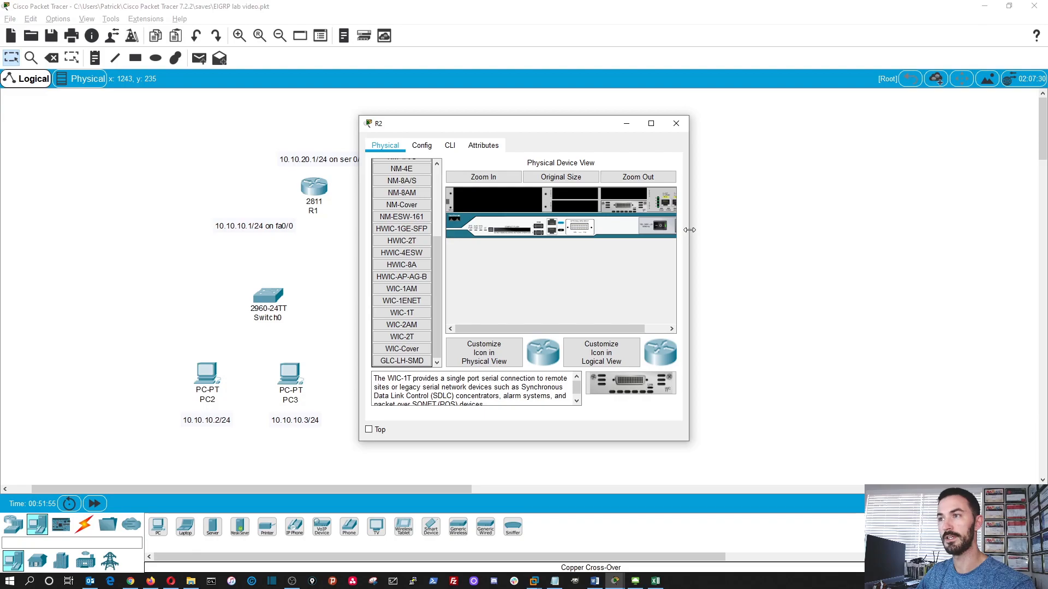
left_click(450, 147)
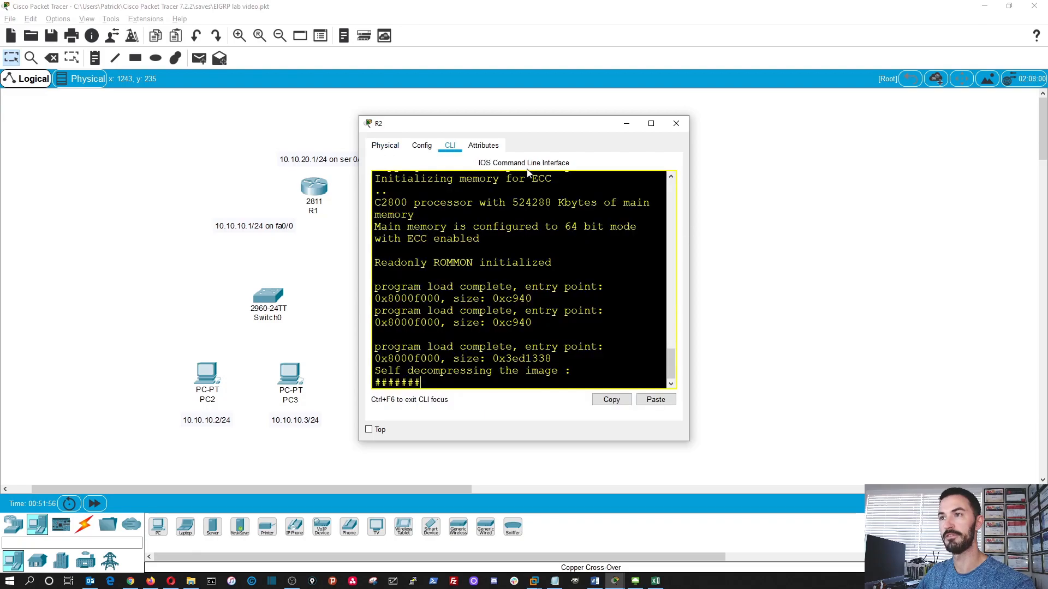
left_click(675, 126)
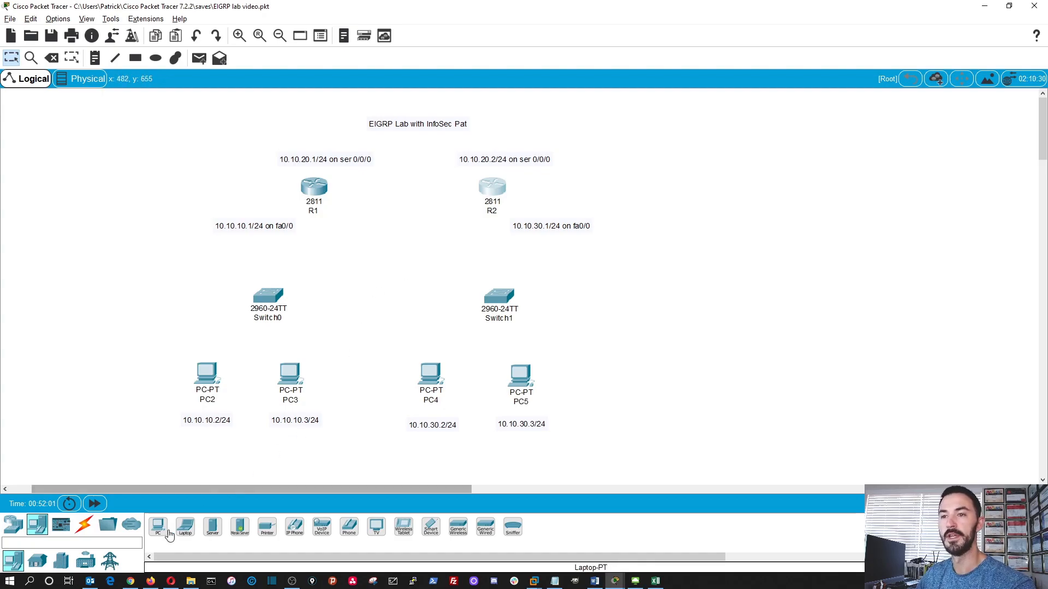
- Connect PC2 FastEthernet0 to Switch0 FastEthernet0/20 with a copper straight-through cable
left_click(85, 528)
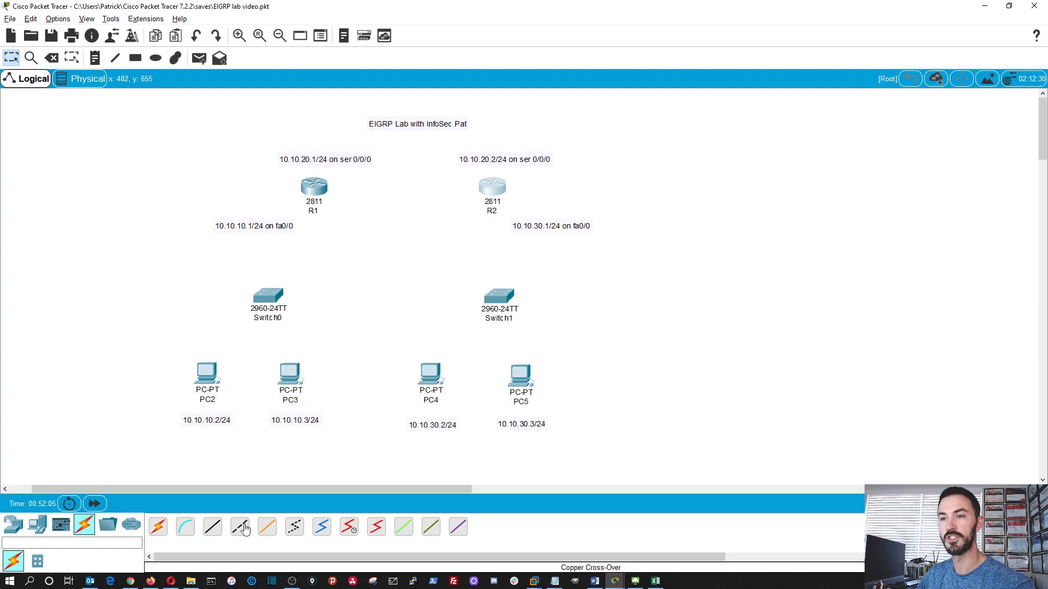
left_click(212, 527)
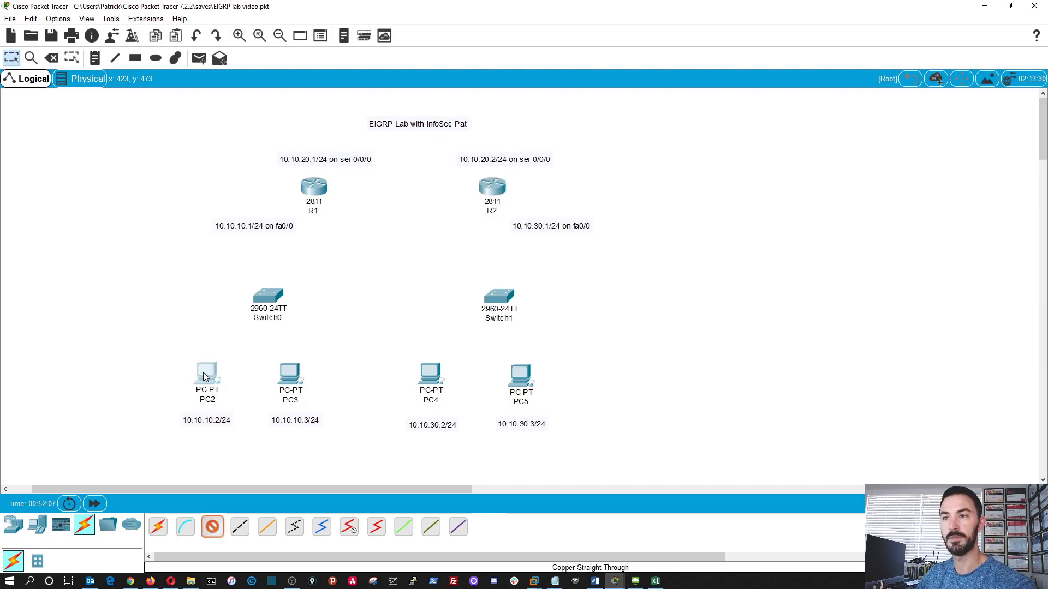
left_click(206, 376)
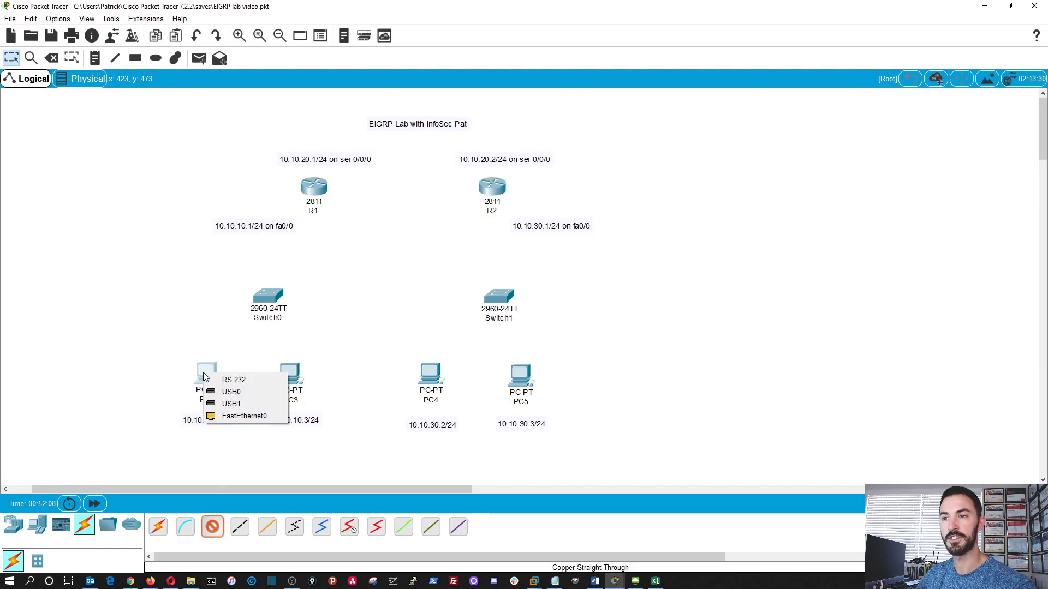
left_click(244, 416)
left_click(270, 295)
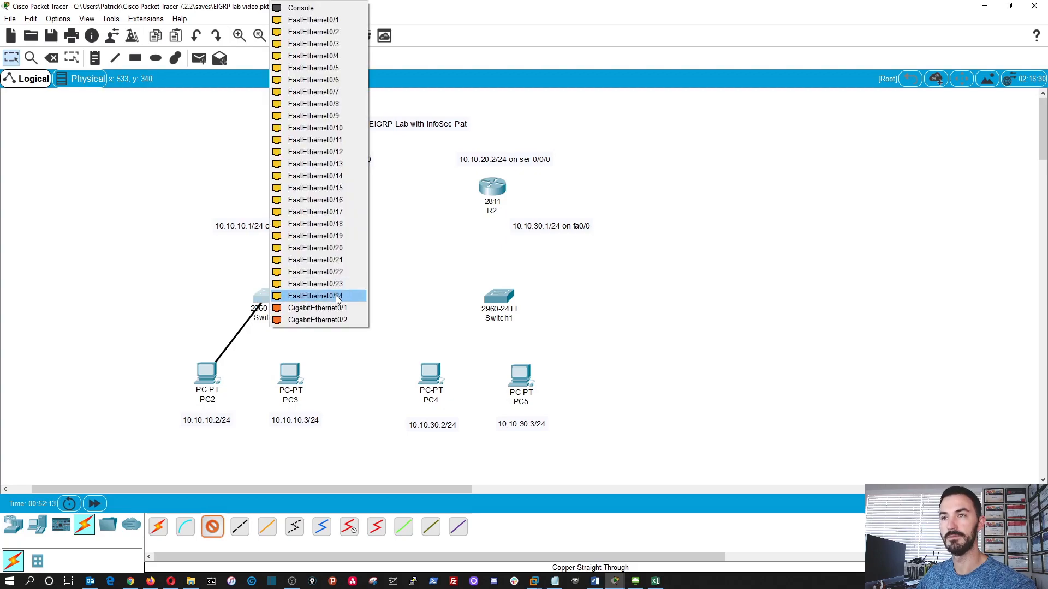
left_click(335, 248)
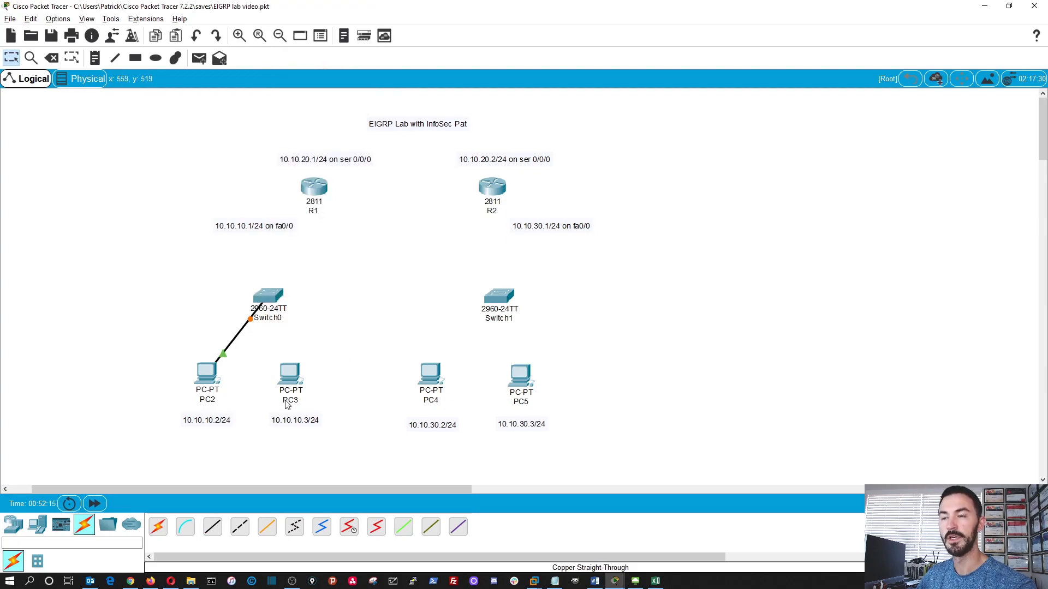
- Connect PC3 FastEthernet0 to Switch0 FastEthernet0/21 with a copper straight-through cable
left_click(212, 527)
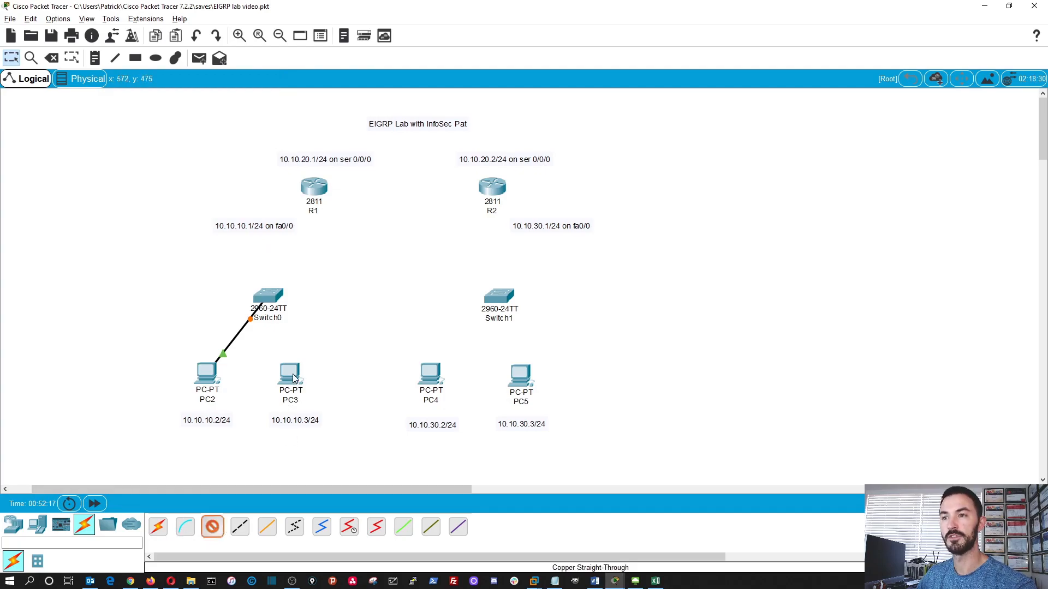
left_click(293, 378)
left_click(316, 417)
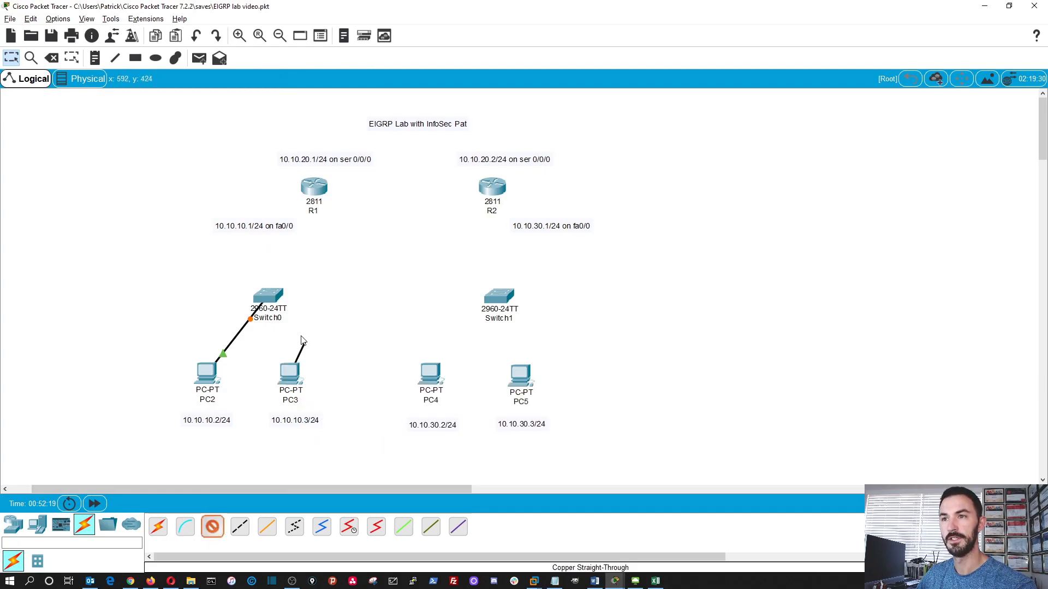
left_click(273, 293)
left_click(325, 250)
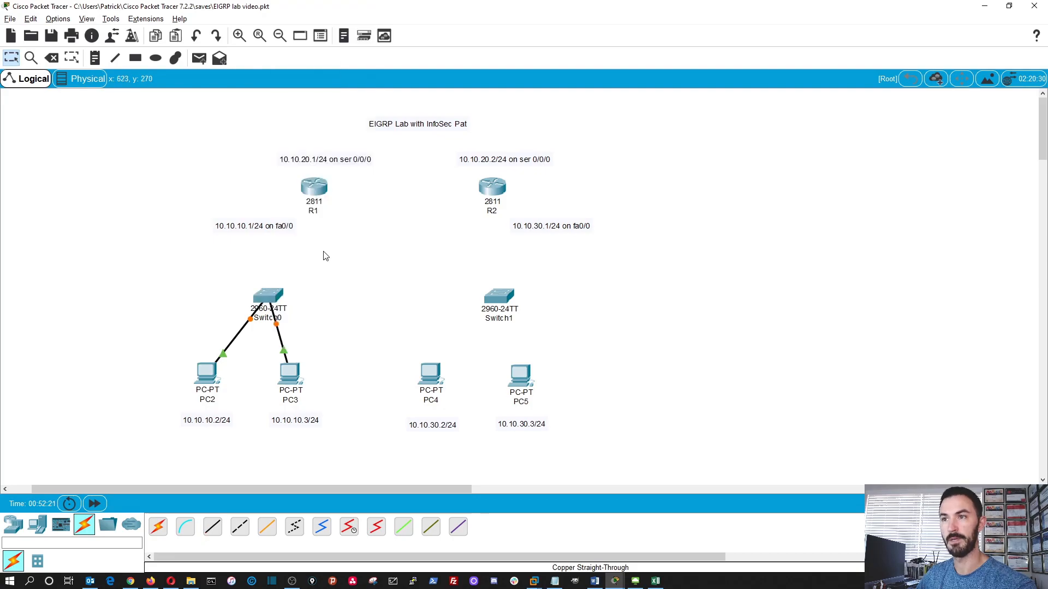
- Move the 10.10.10.1/24 label slightly up and left, and connect Switch0 FastEthernet0/1 to R1 FastEthernet0/0 with a copper straight-through cable
left_click_drag(255, 231, 247, 218)
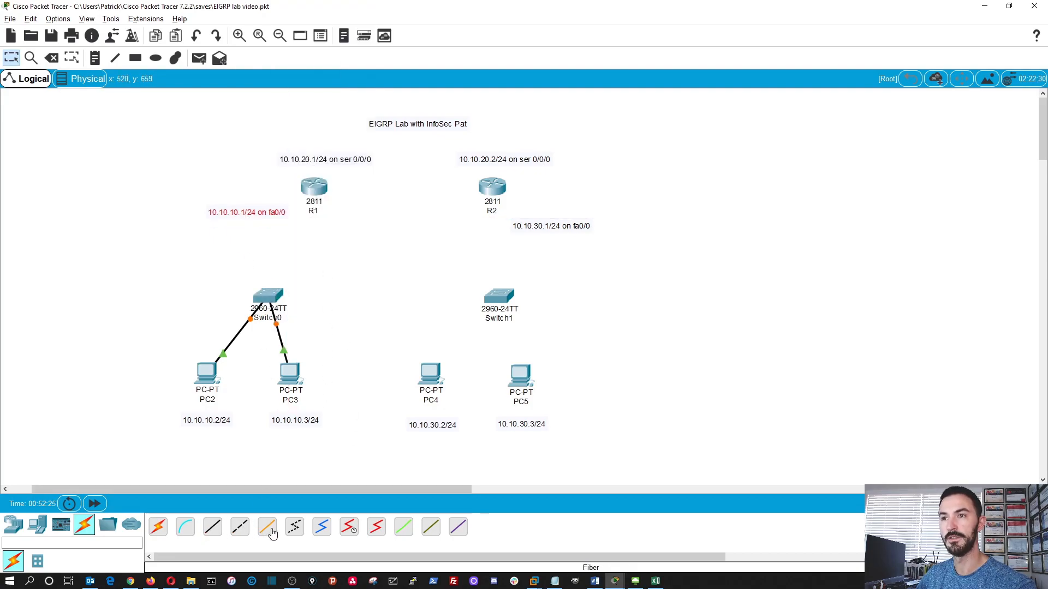
left_click(213, 527)
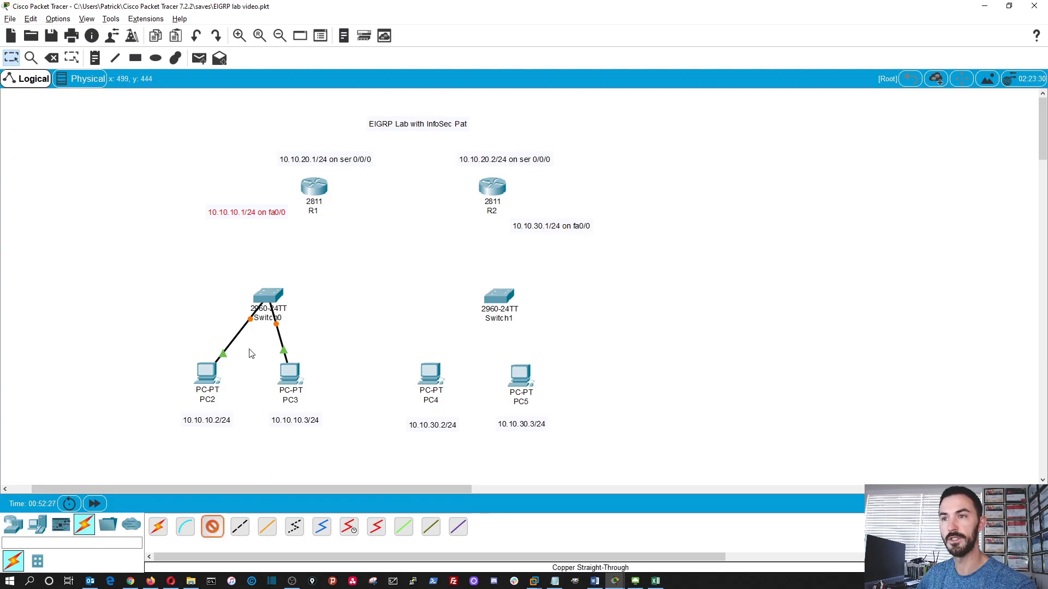
left_click(270, 297)
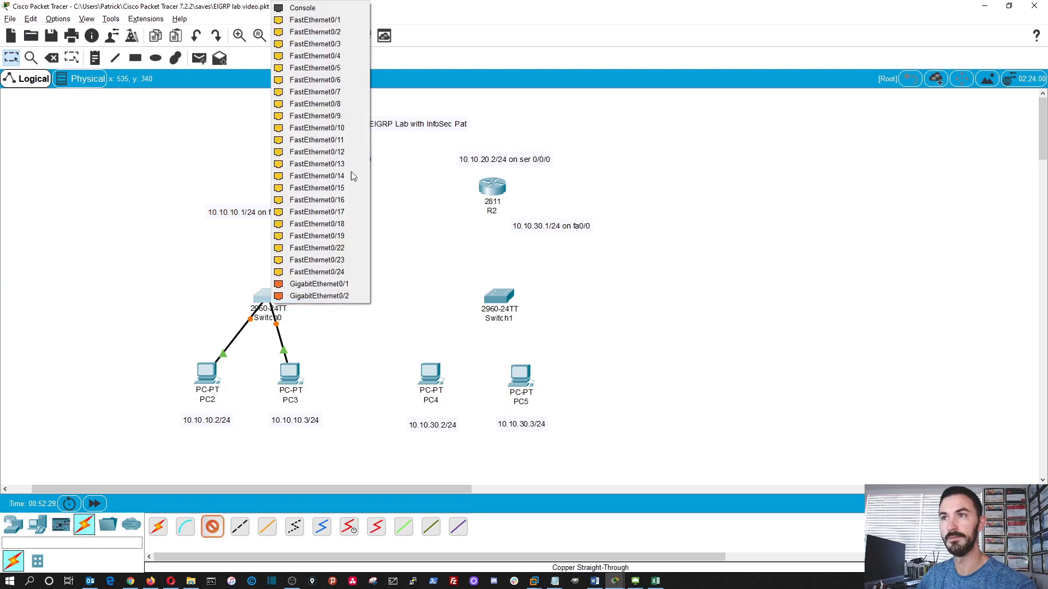
left_click(328, 23)
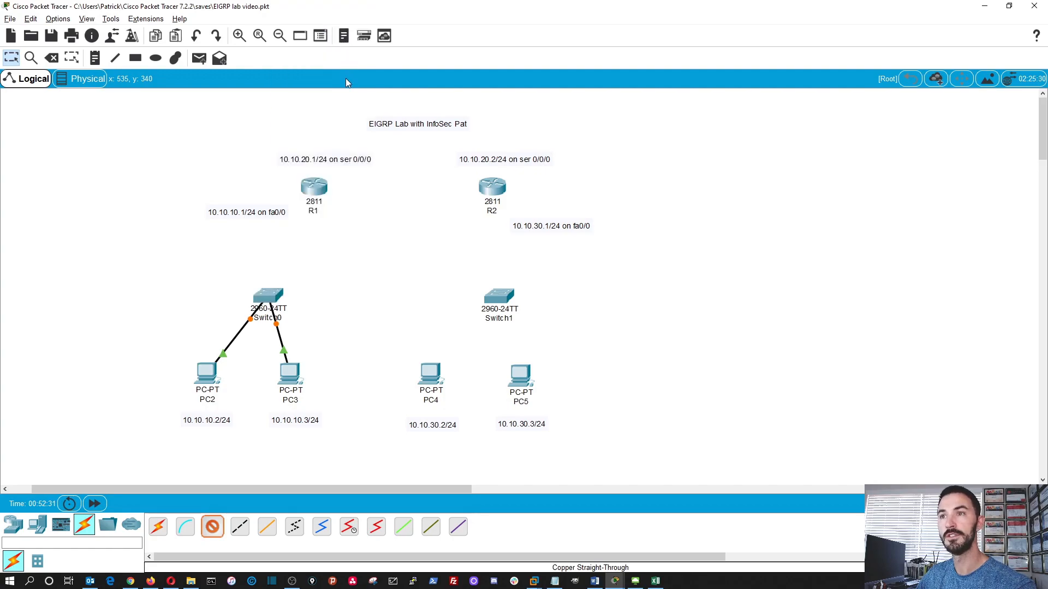
left_click(309, 191)
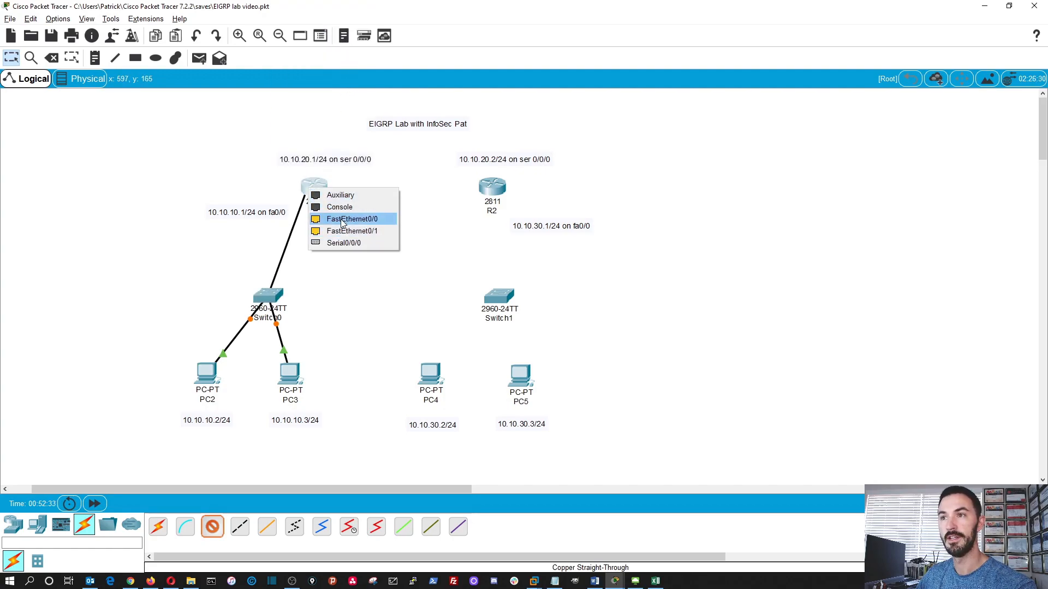
left_click(343, 220)
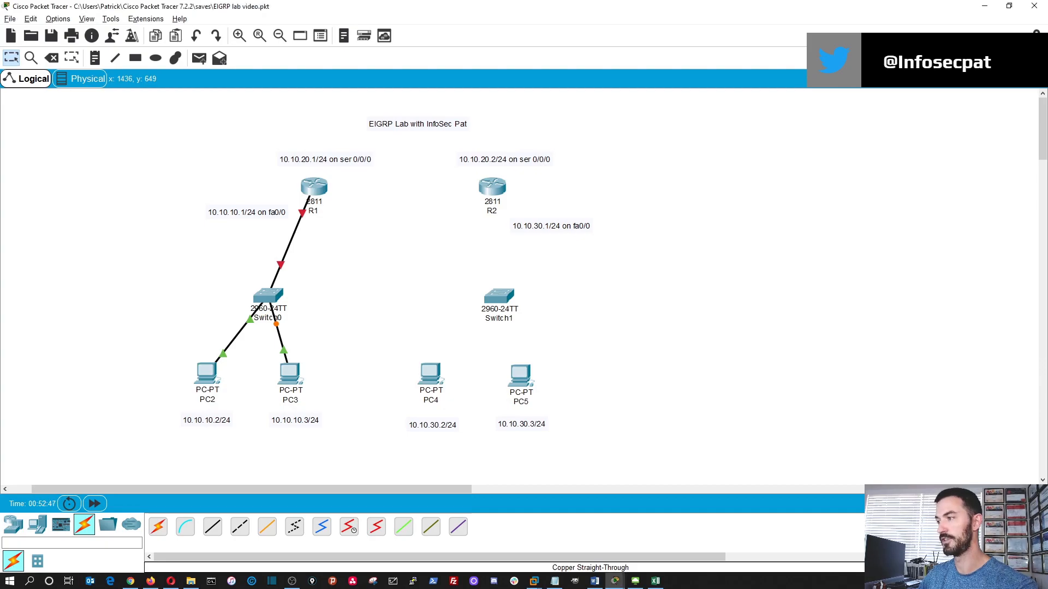
- Link routers R1 and R2 using an automatically chosen connection type
left_click(158, 527)
left_click(315, 187)
left_click(492, 188)
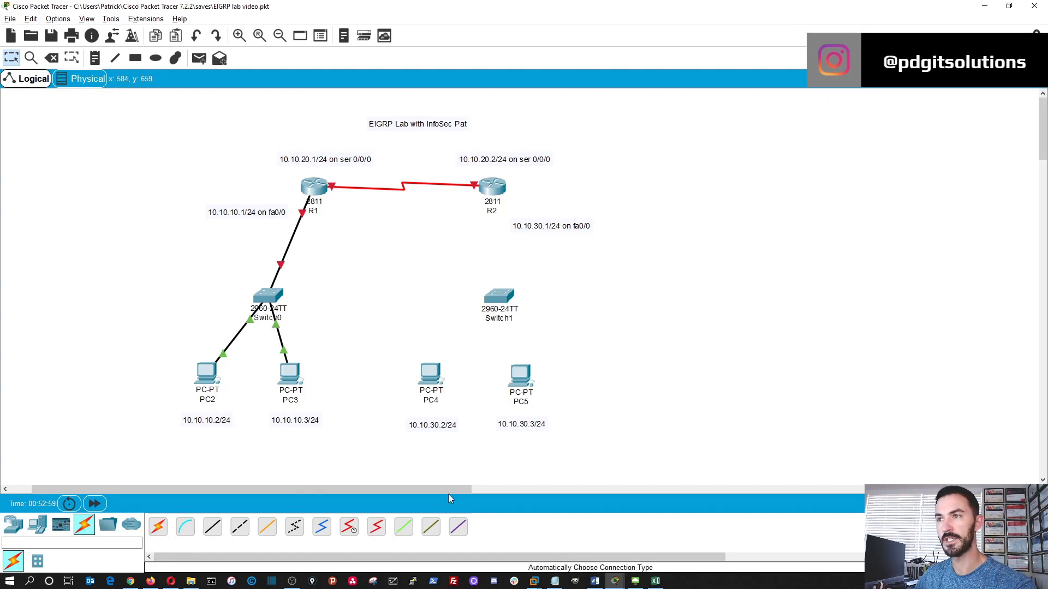
- Connect R2 FastEthernet0/0 to Switch1 FastEthernet0/1 with a copper straight-through cable
left_click(214, 527)
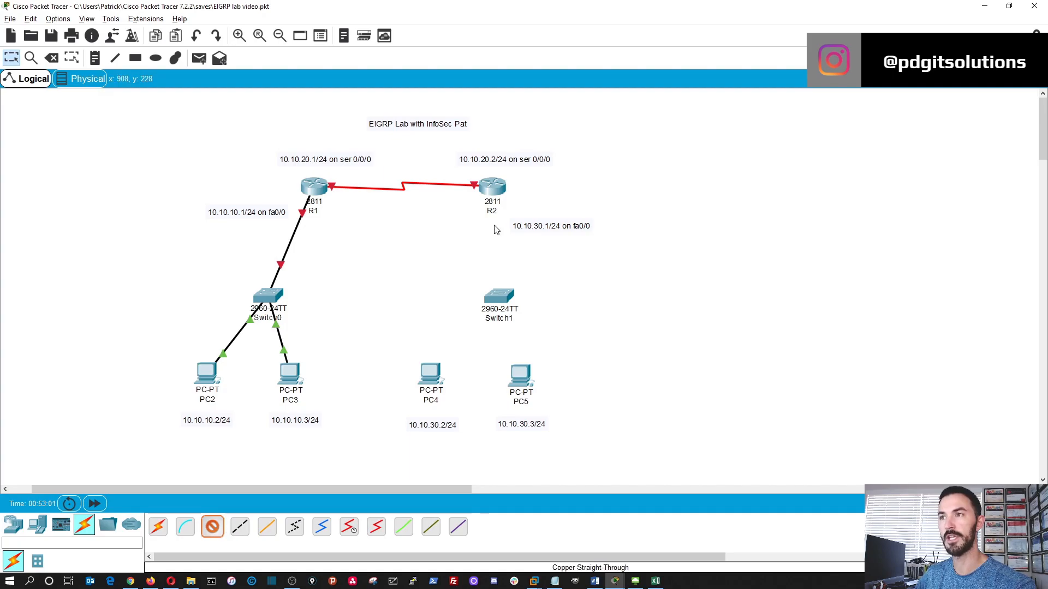
left_click(493, 192)
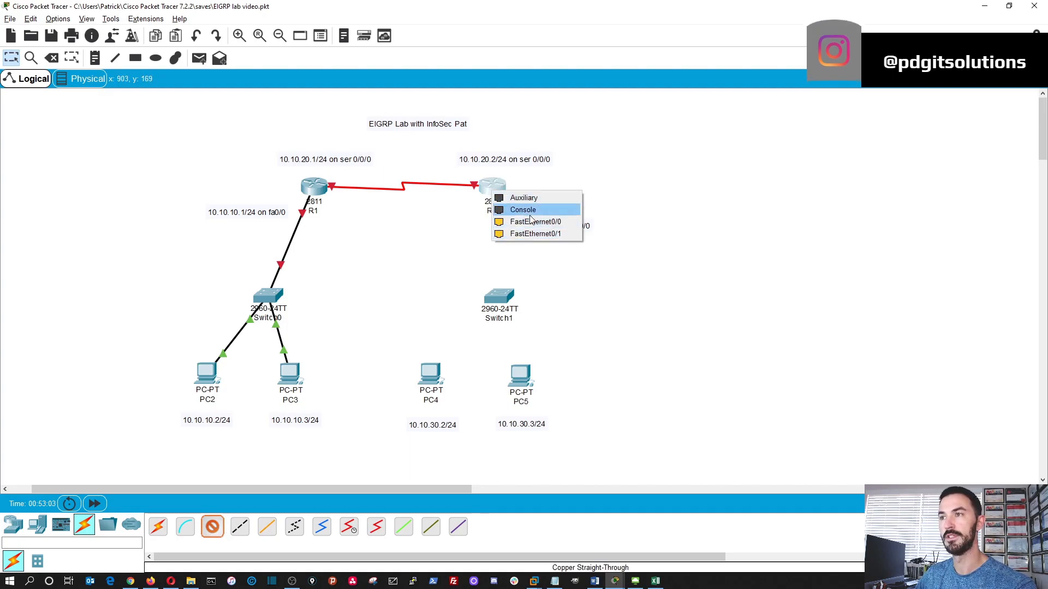
left_click(530, 221)
left_click(508, 296)
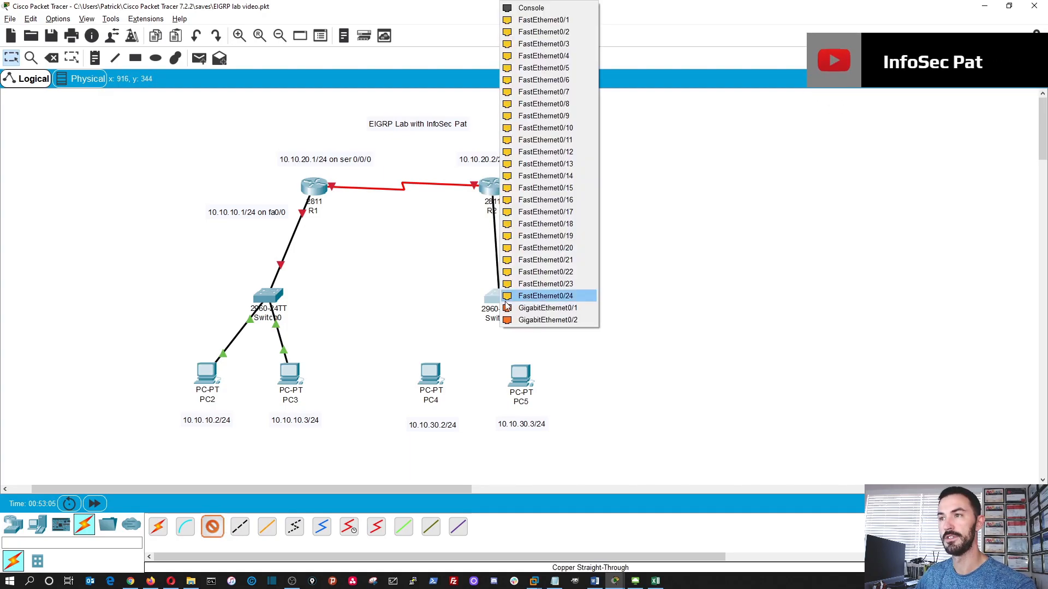
left_click(535, 21)
- Connect PC4 FastEthernet0 to Switch1 FastEthernet0/20 with a copper straight-through cable
left_click(212, 527)
left_click(432, 375)
left_click(473, 419)
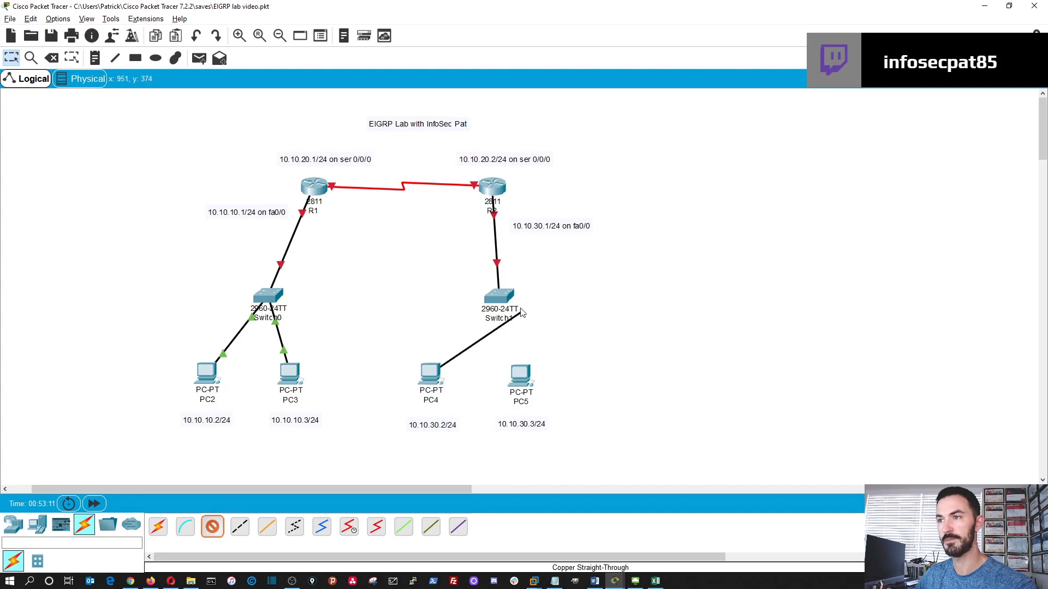
left_click(498, 297)
left_click(543, 274)
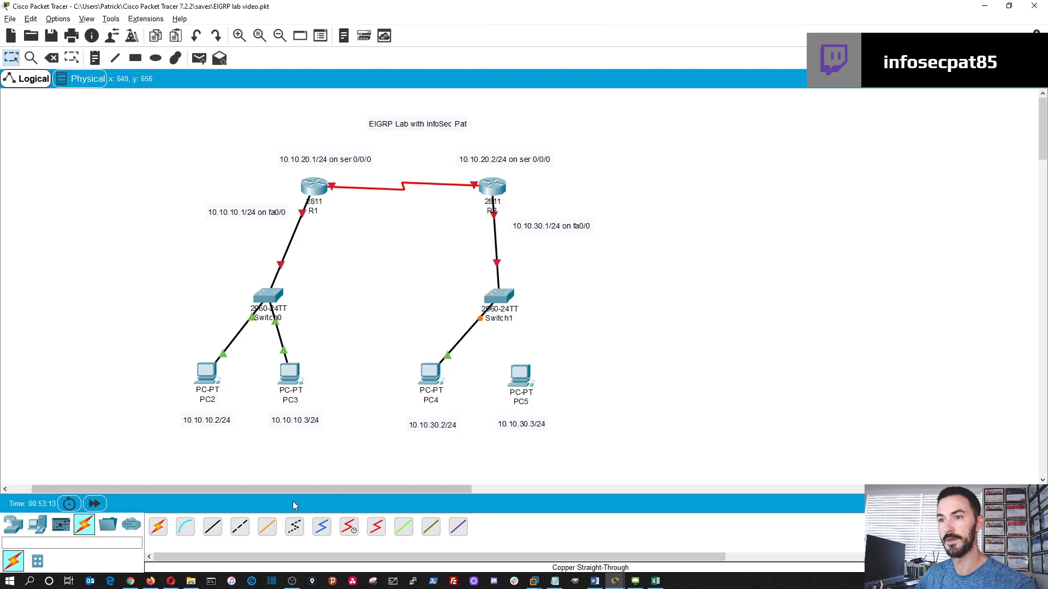
- Connect PC5 FastEthernet0 to Switch1 FastEthernet0/21 with a copper straight-through cable, and shift PC5 and PC4 slightly down
left_click(528, 378)
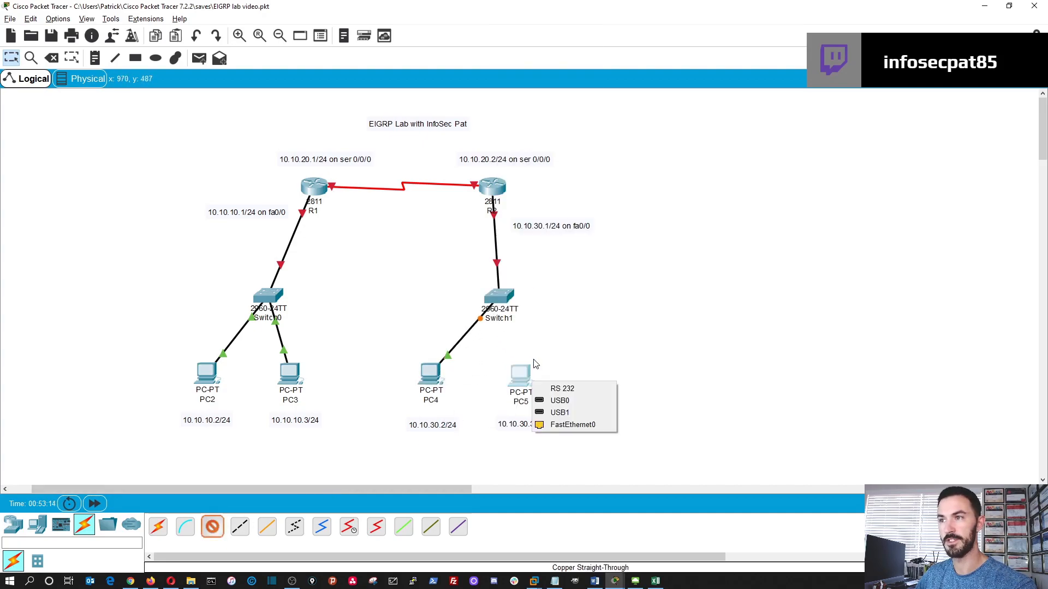
left_click(551, 425)
left_click(507, 299)
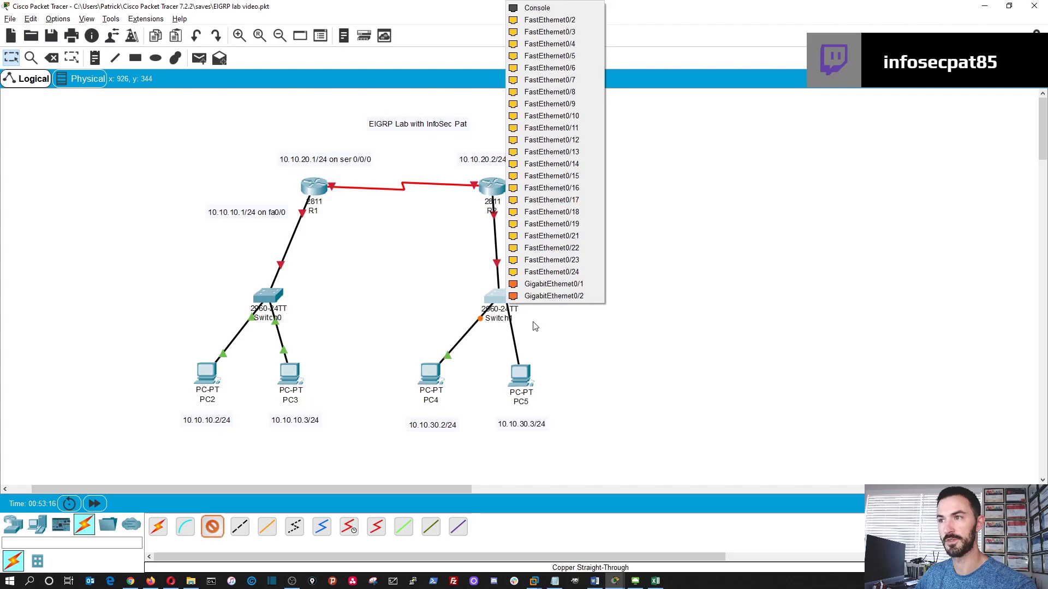
left_click(562, 239)
left_click_drag(532, 388, 533, 393)
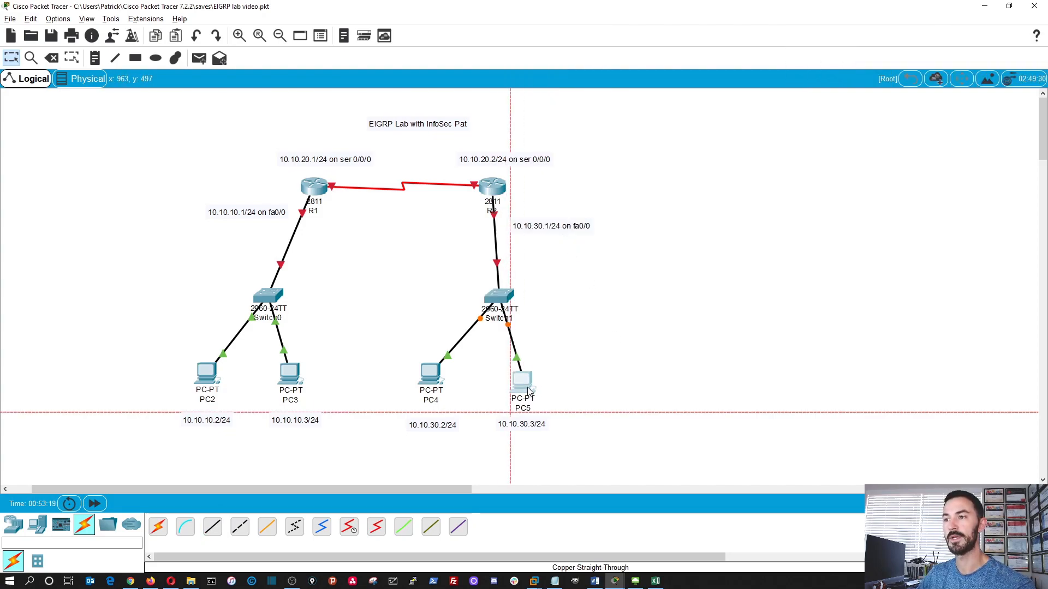
left_click_drag(436, 380, 440, 388)
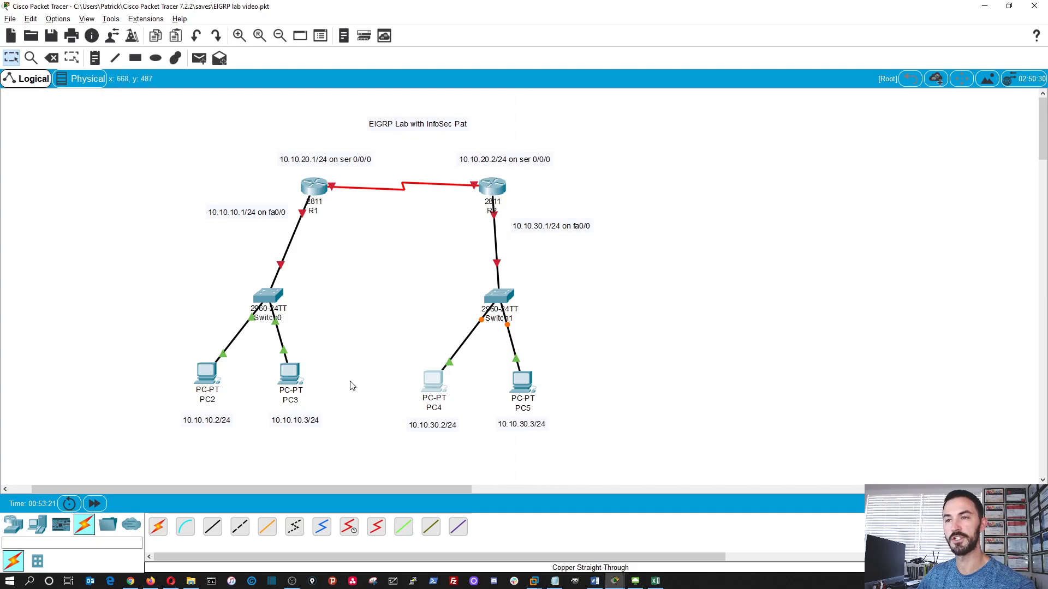
- Shift PC3 and PC2 slightly down, just above their IP address labels
left_click_drag(292, 375, 294, 383)
left_click_drag(210, 376, 213, 384)
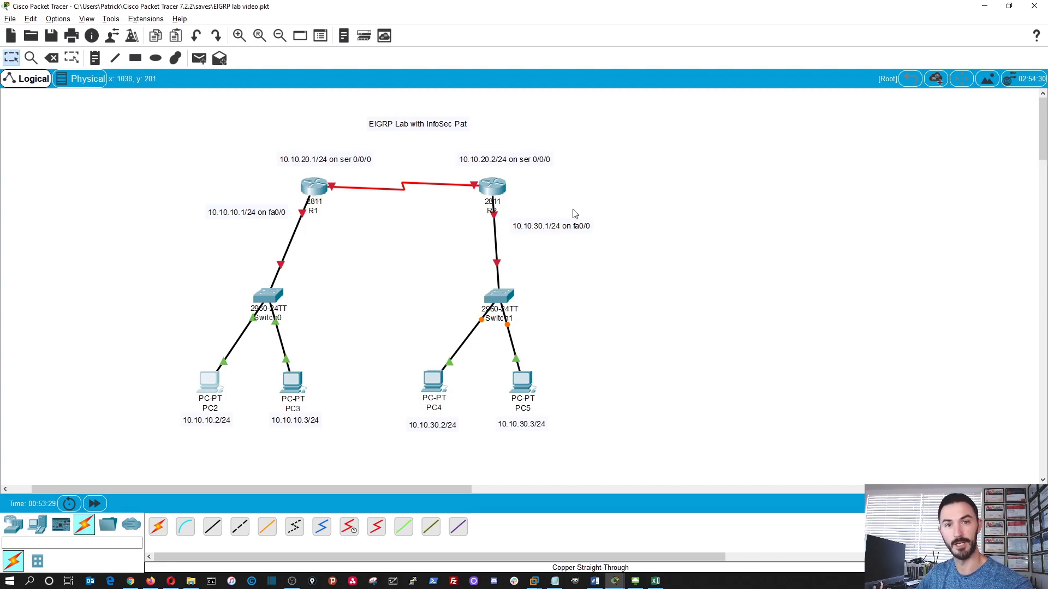
left_click(674, 304)
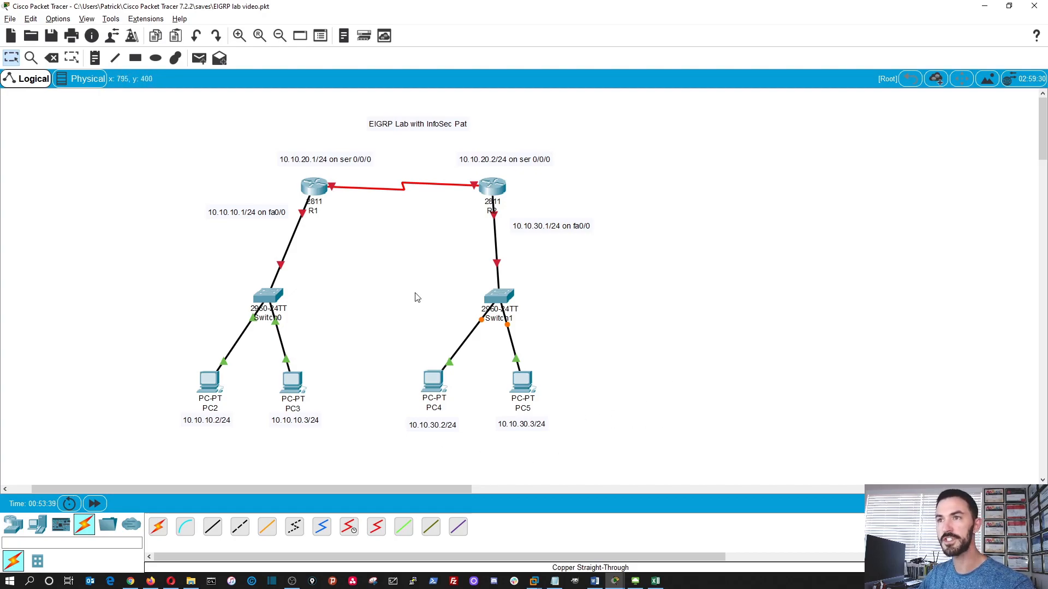
- Open router R1's command line in a maximized window and answer no to the initial configuration dialog
mouse_move(318, 192)
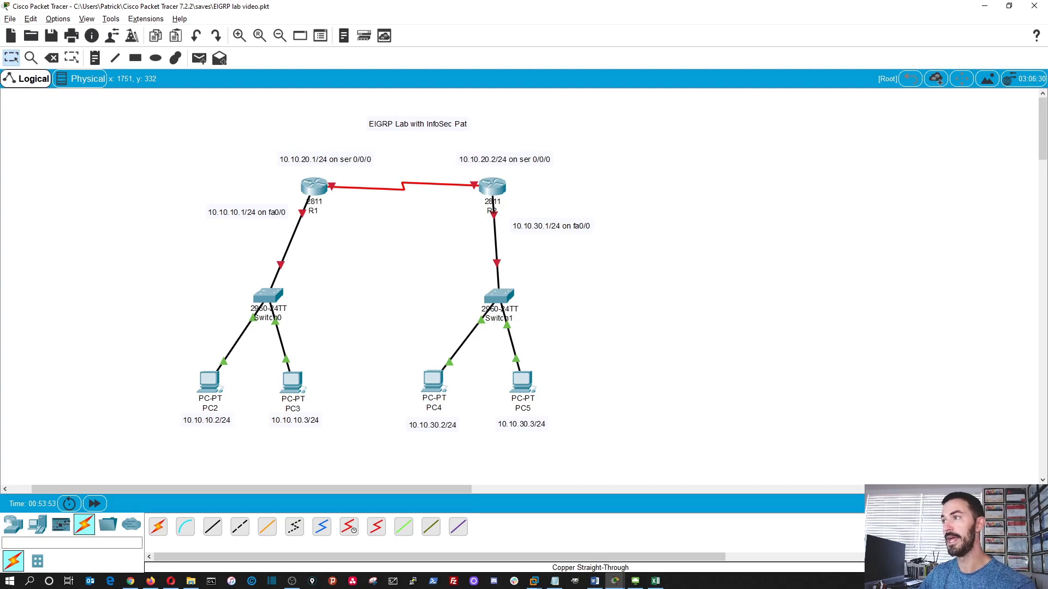
key("alt+Tab")
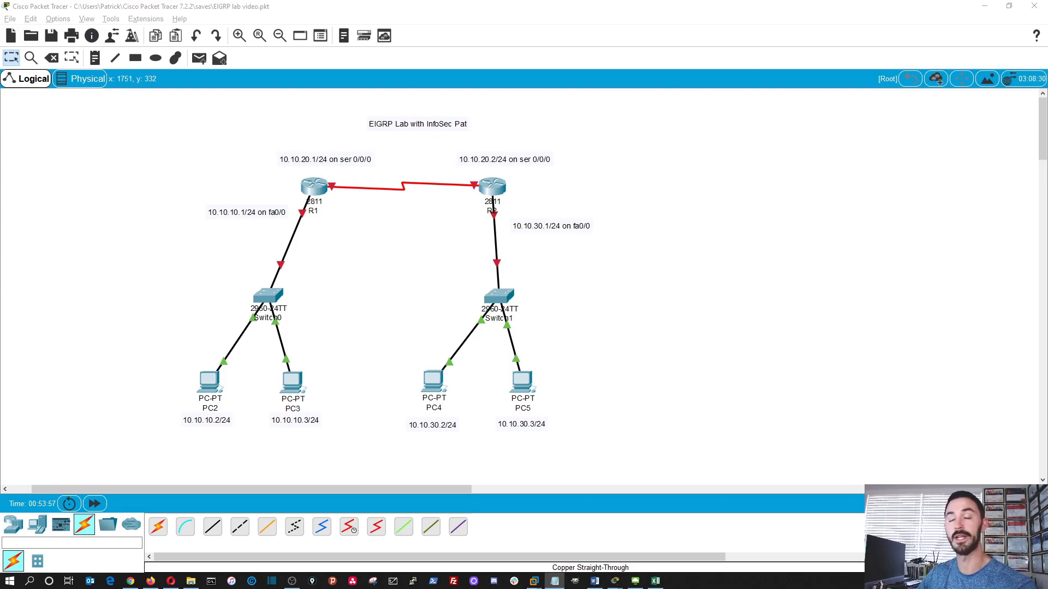
left_click(322, 191)
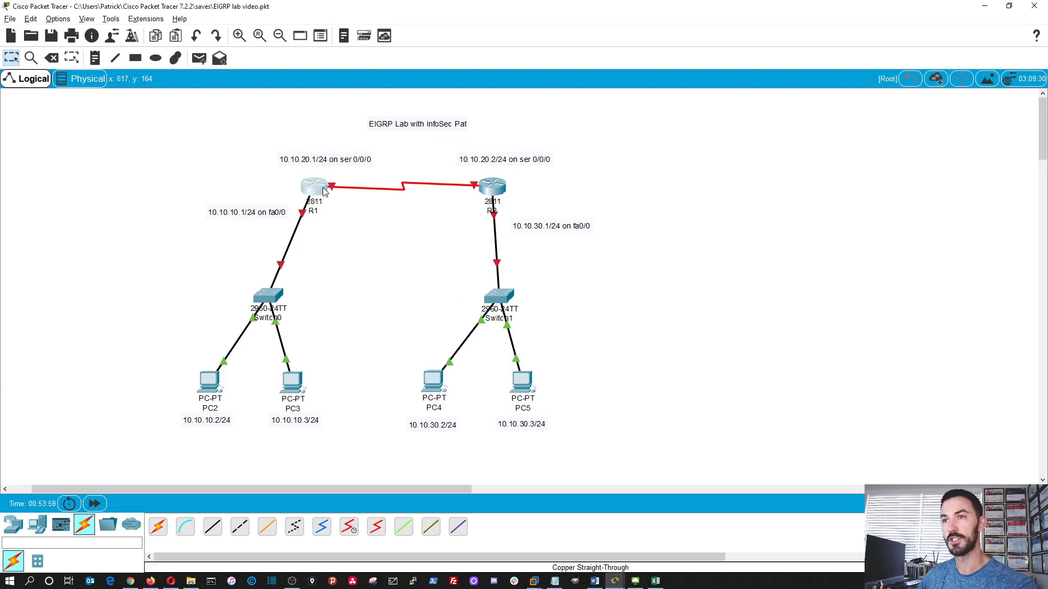
double_click(451, 129)
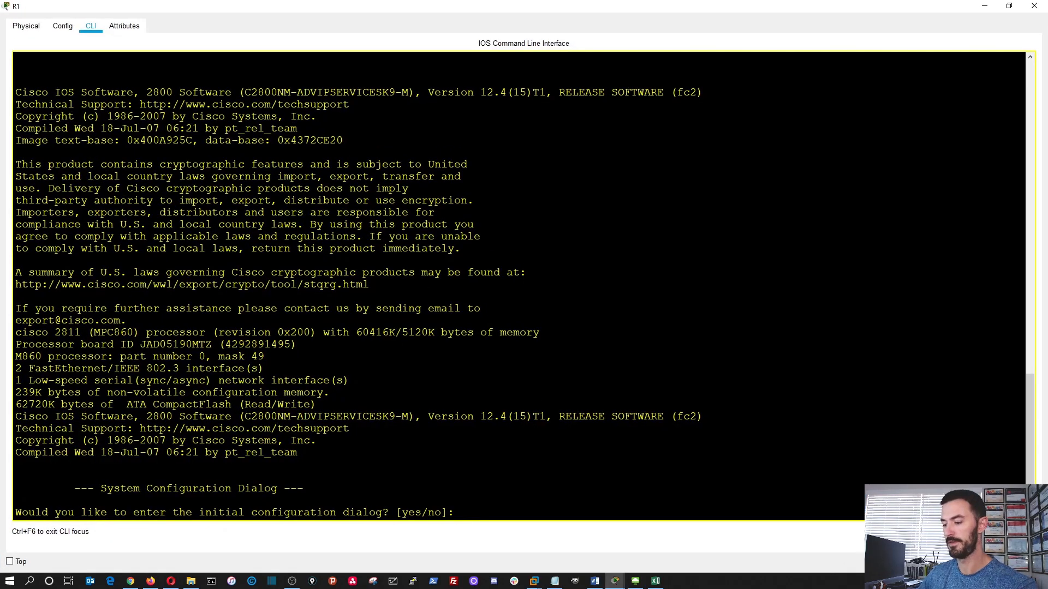
type("no")
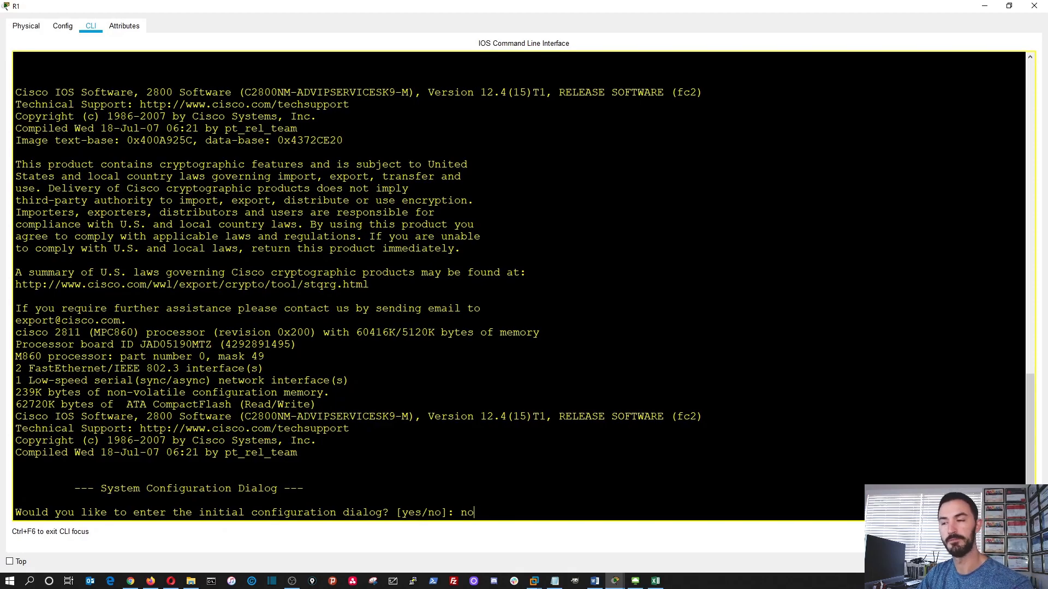
key("Return")
key("Return")
key("Return")
key("Return")
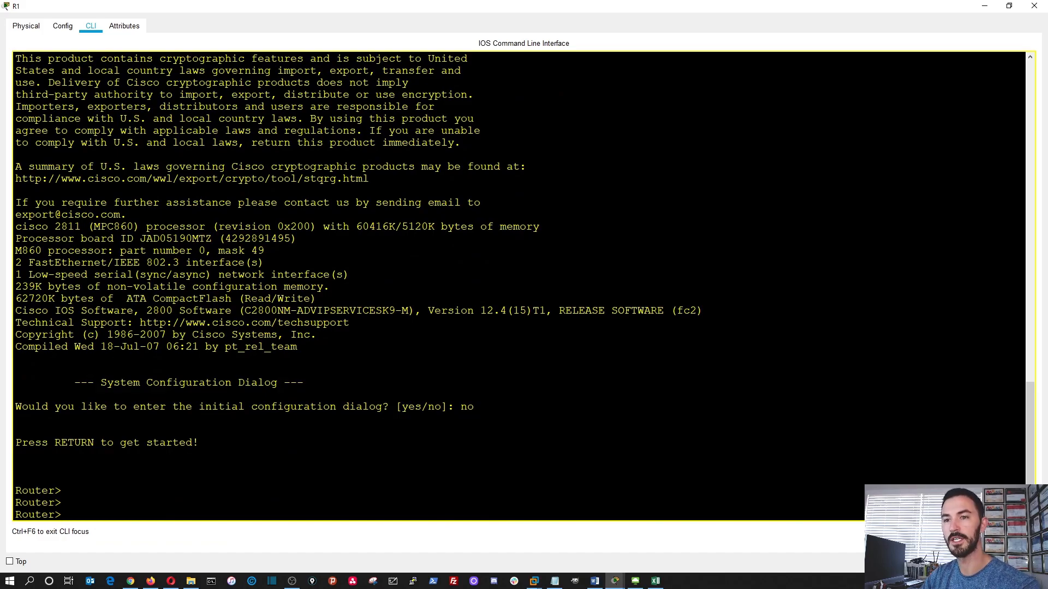
- Enter privileged EXEC mode on R1 and run show ip protocols
type("en")
key("Return")
key("Return")
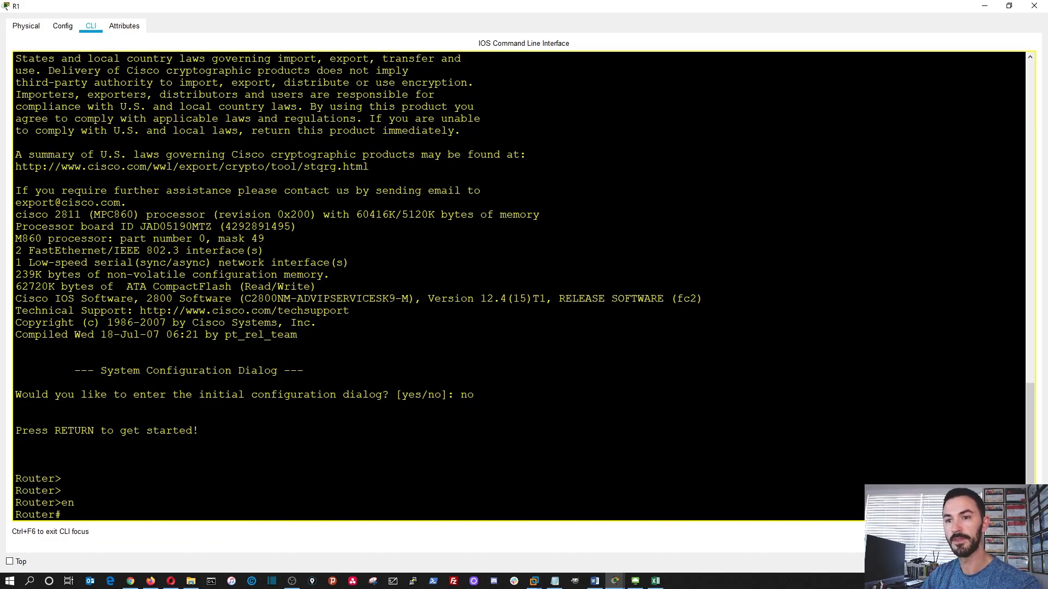
key("Return")
type("show")
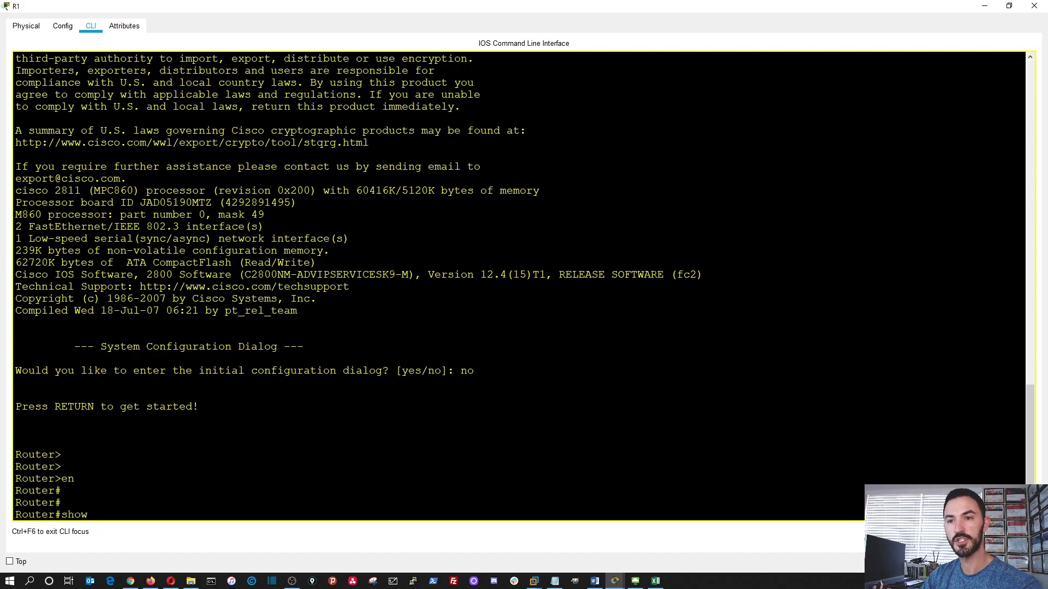
type(" ip pro")
key("Tab")
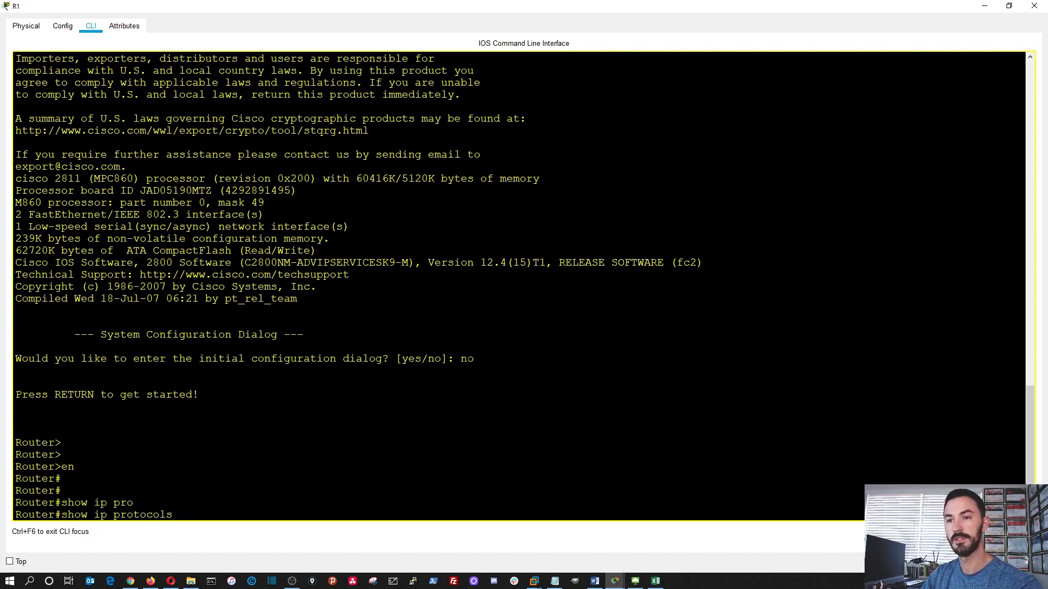
key("Return")
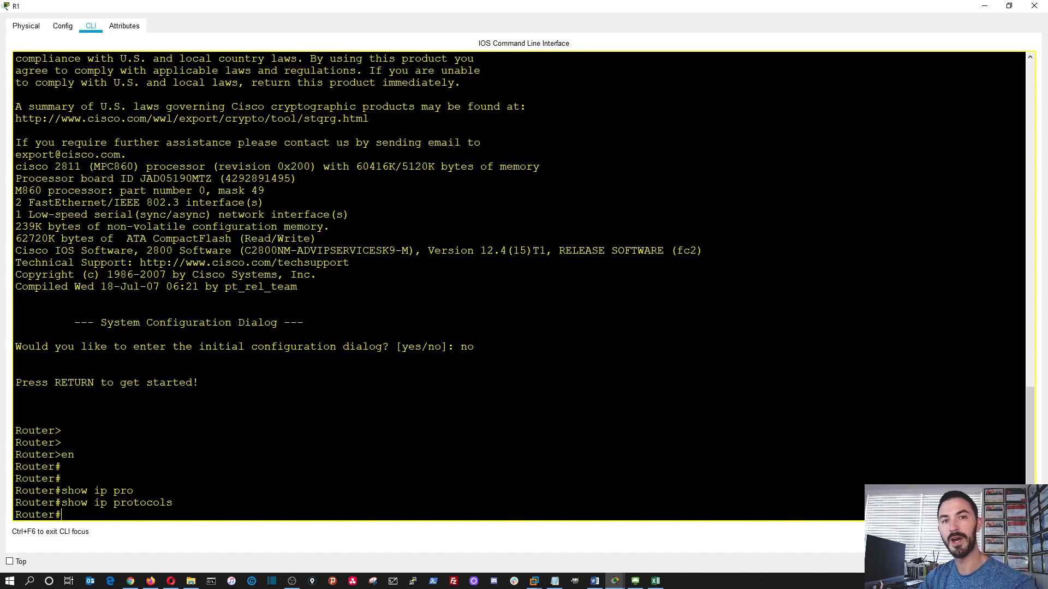
- List R1's interfaces with show ip inter br and examine the Serial0/0/0 entry
type("show i")
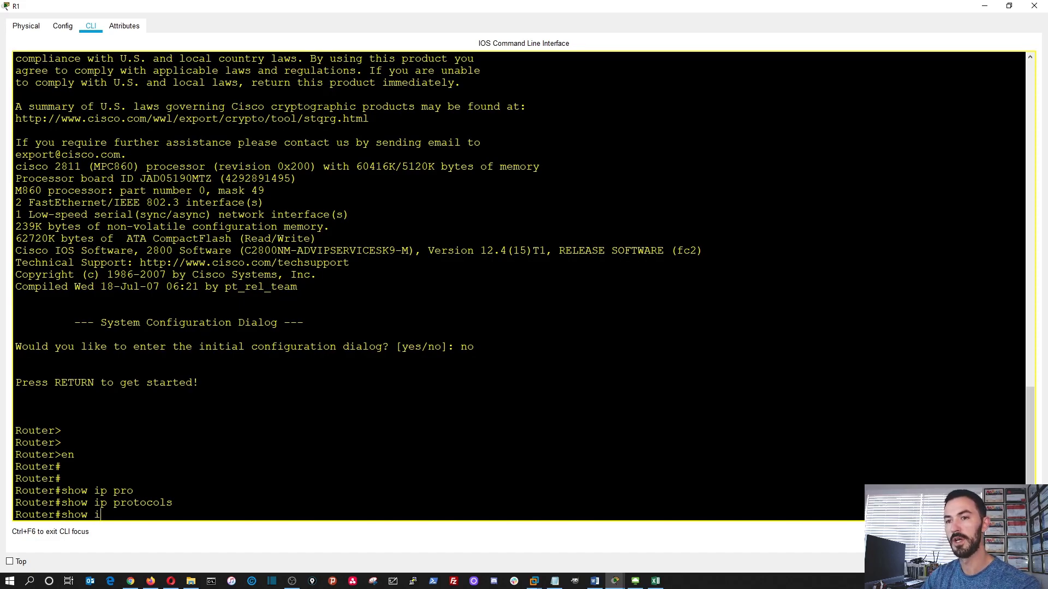
type("p inter br")
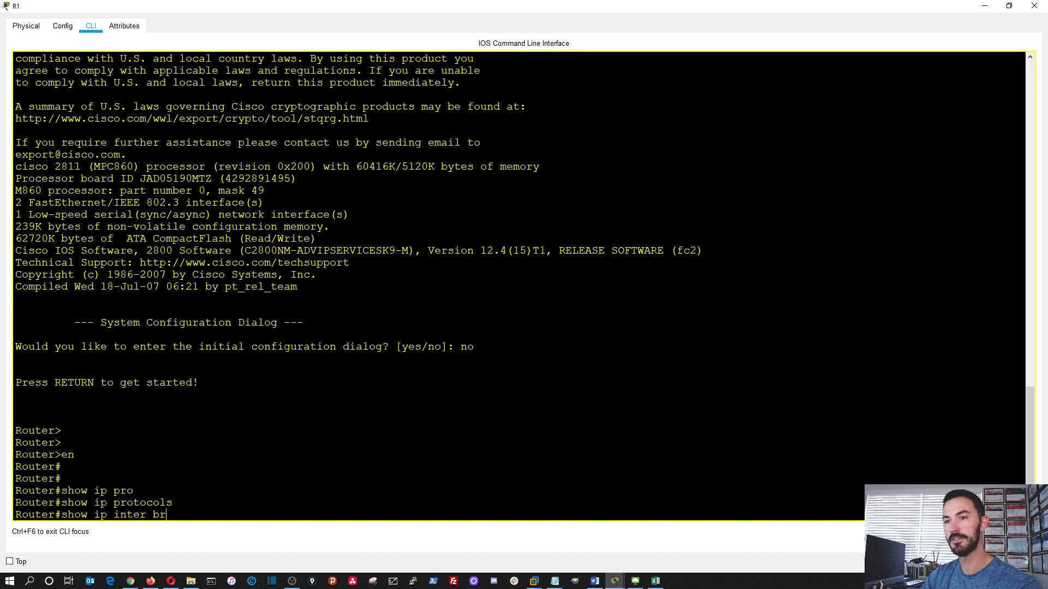
key("Return")
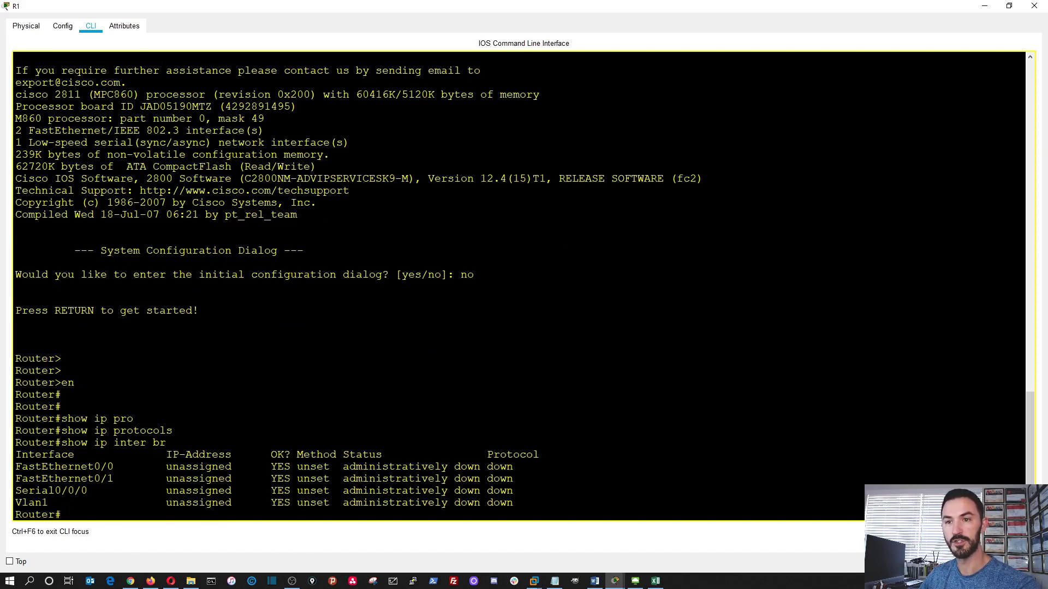
left_click_drag(22, 491, 101, 491)
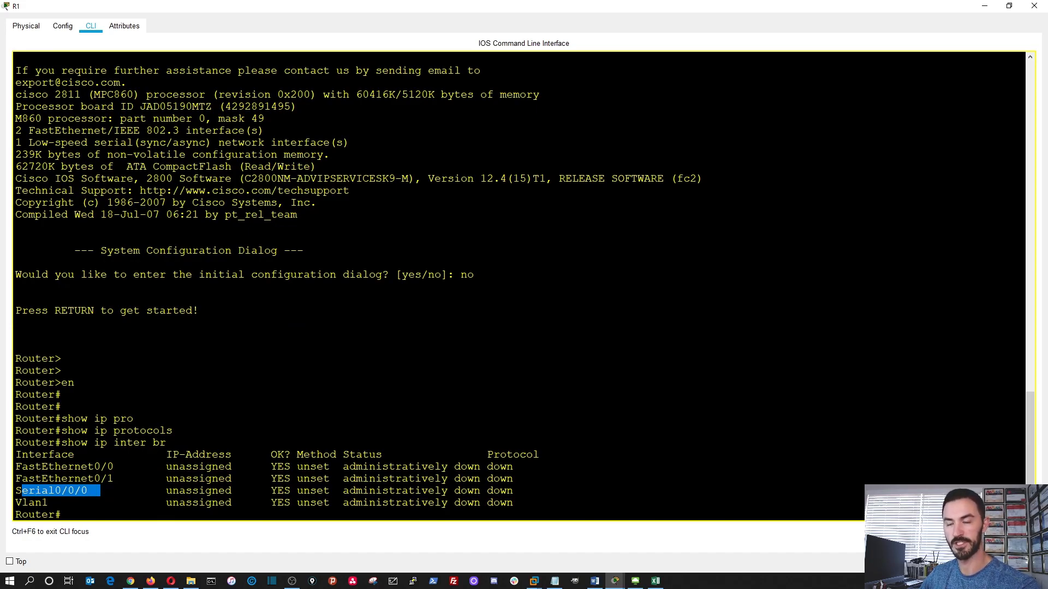
left_click(291, 478)
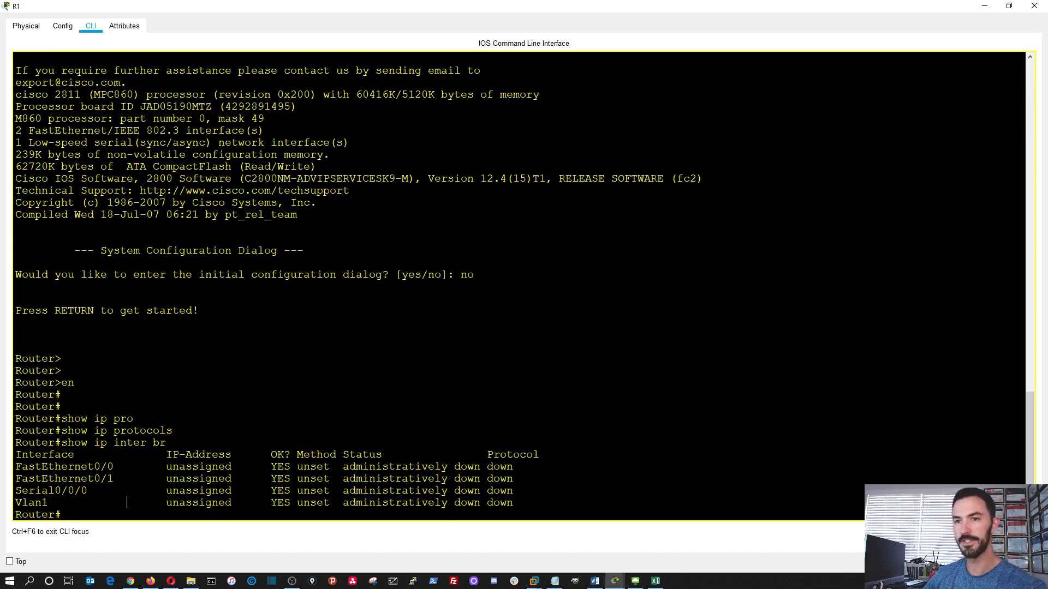
- Enter global configuration mode on R1 and open interface FastEthernet 0/0 for configuration
key("Return")
key("Return")
type("config t")
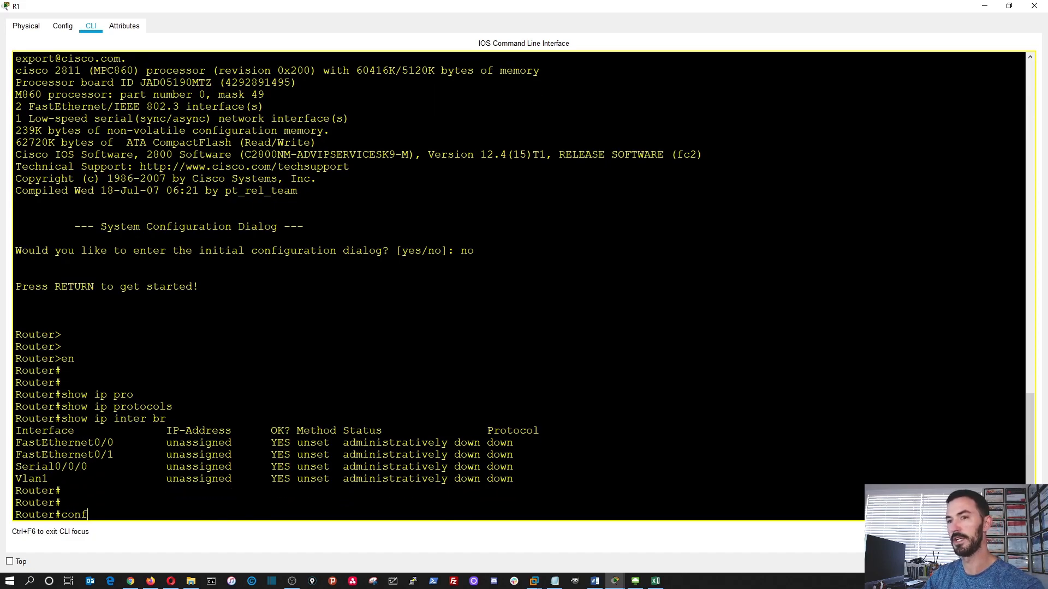
key("Return")
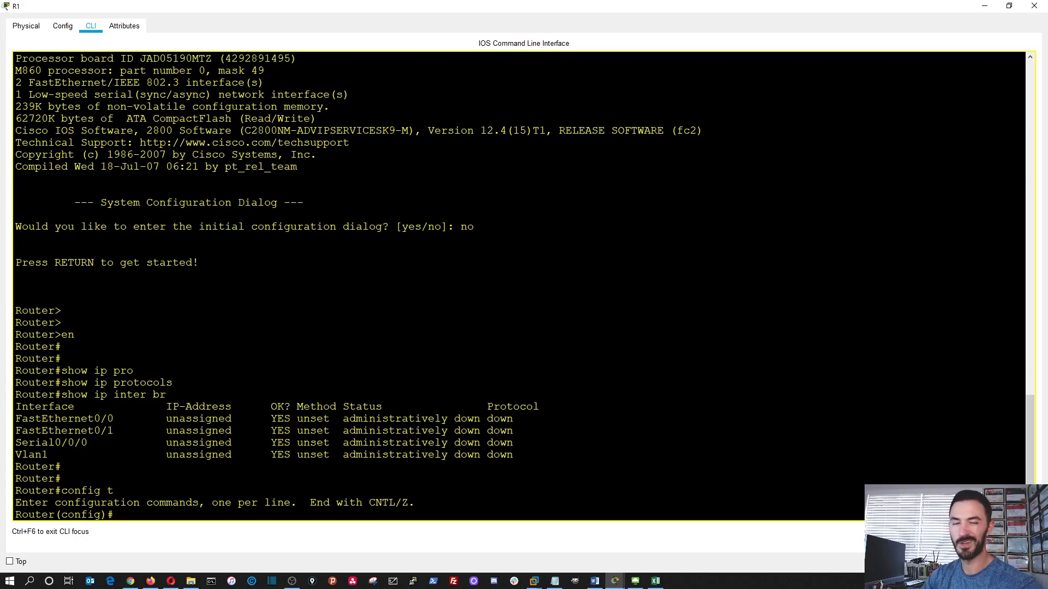
type("inter")
key("Tab")
type("fas")
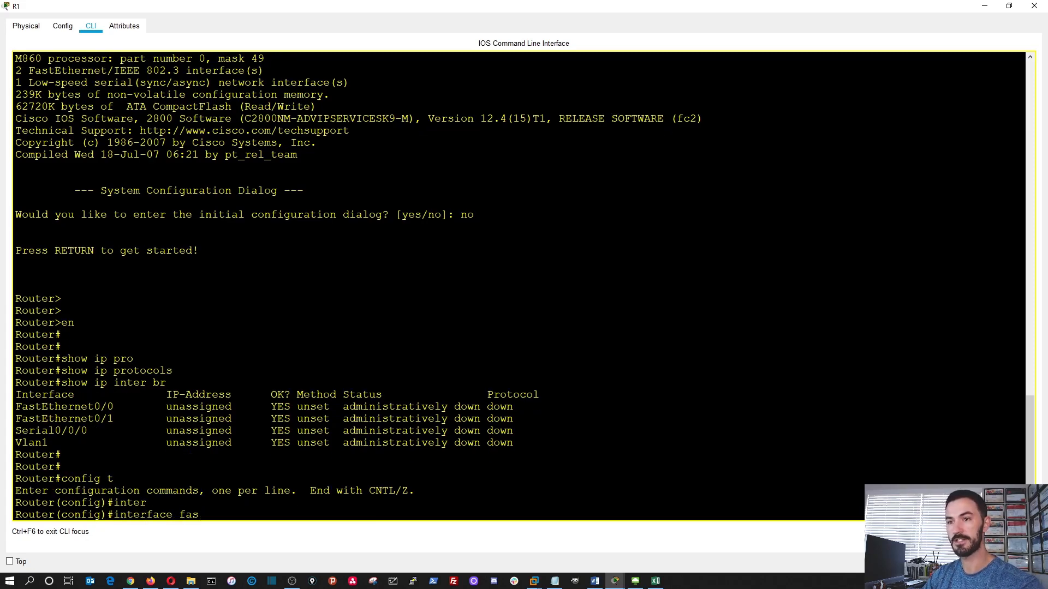
key("Tab")
type("0/0")
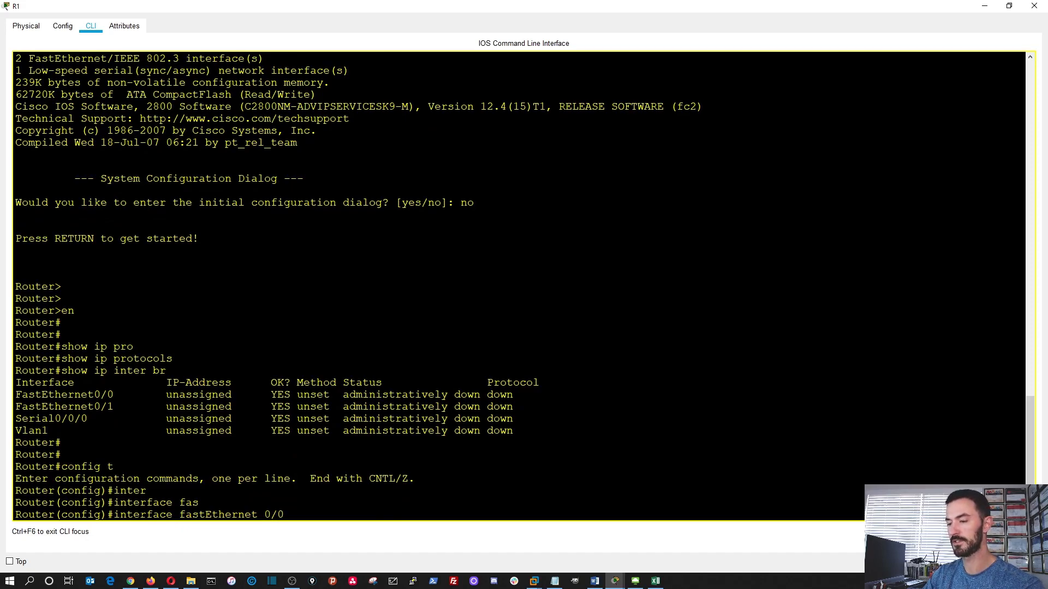
key("Return")
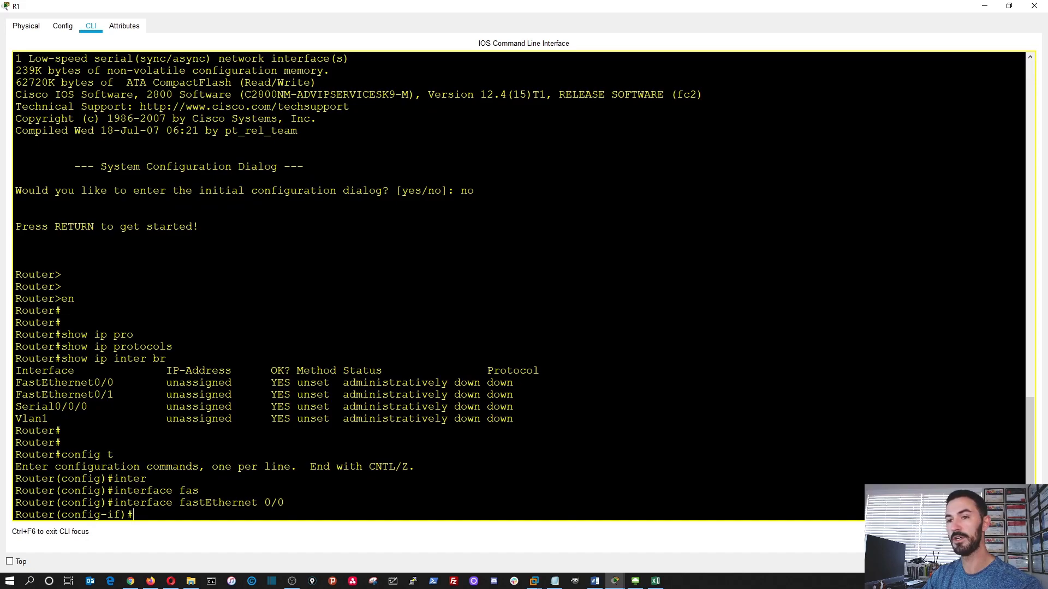
- Assign IP address 10.10.10.1 with subnet mask 255.255.255.0 to R1's FastEthernet 0/0 interface
type("ip add")
key("Tab")
type("10.10.10.1 255")
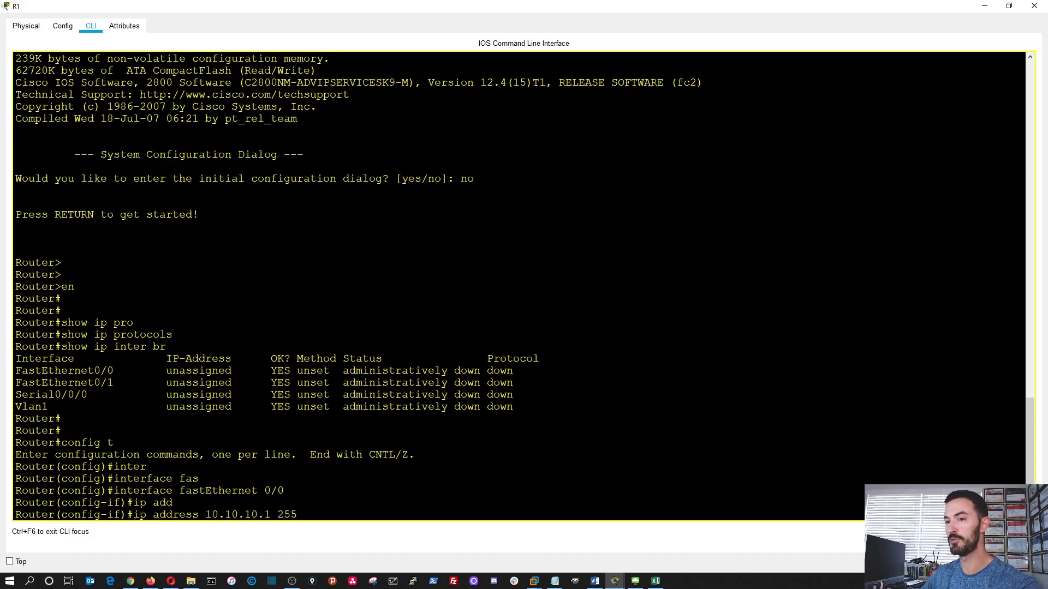
type(".255.255.")
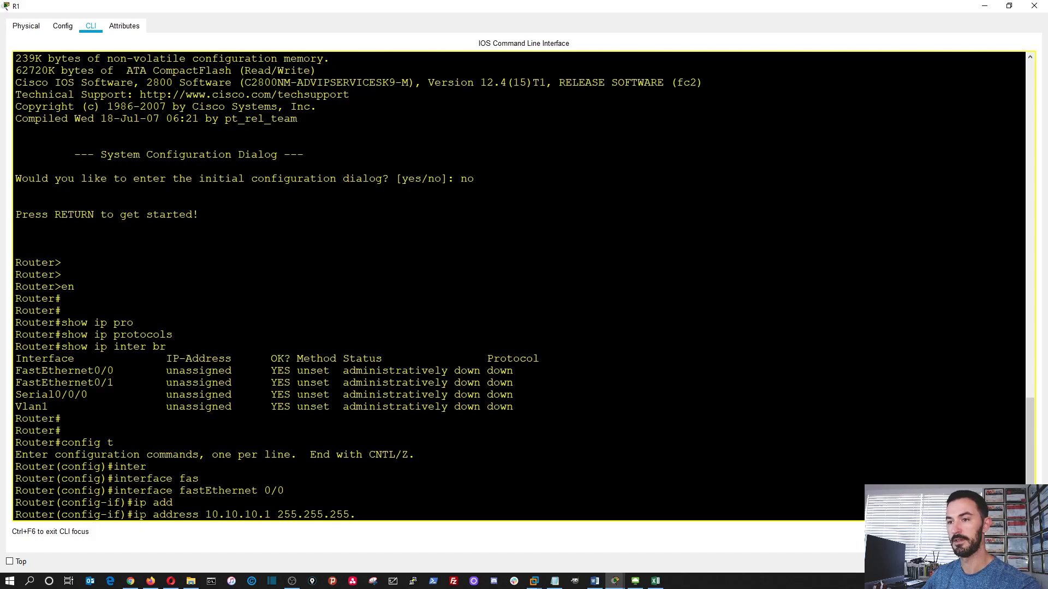
type("0")
key("Return")
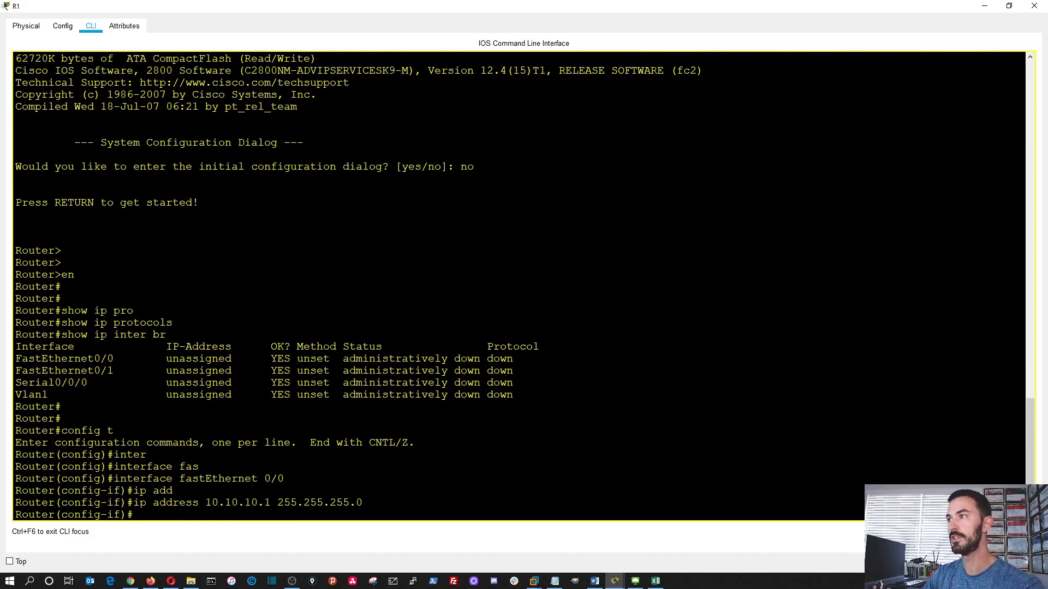
- Enable R1's FastEthernet 0/0 interface with no shutdown
type("no shi")
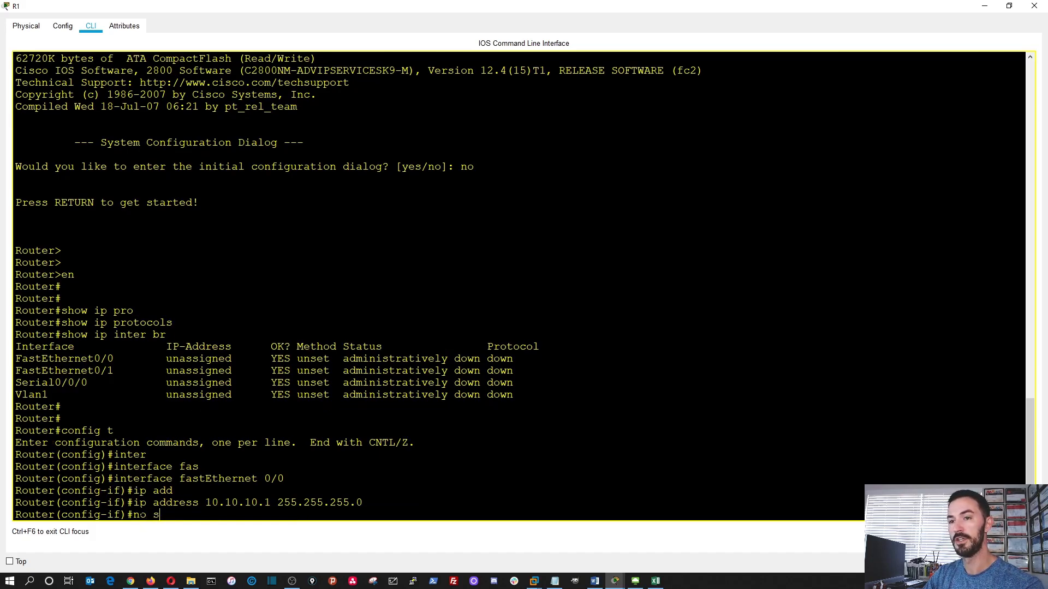
key("Tab")
key("BackSpace")
key("Tab")
key("Return")
key("Return")
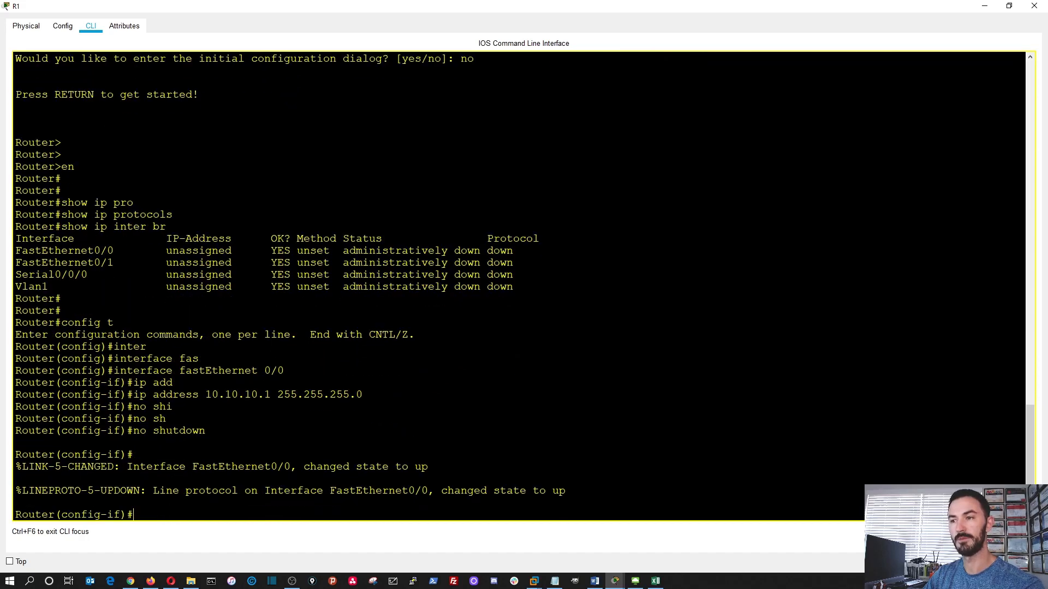
key("Return")
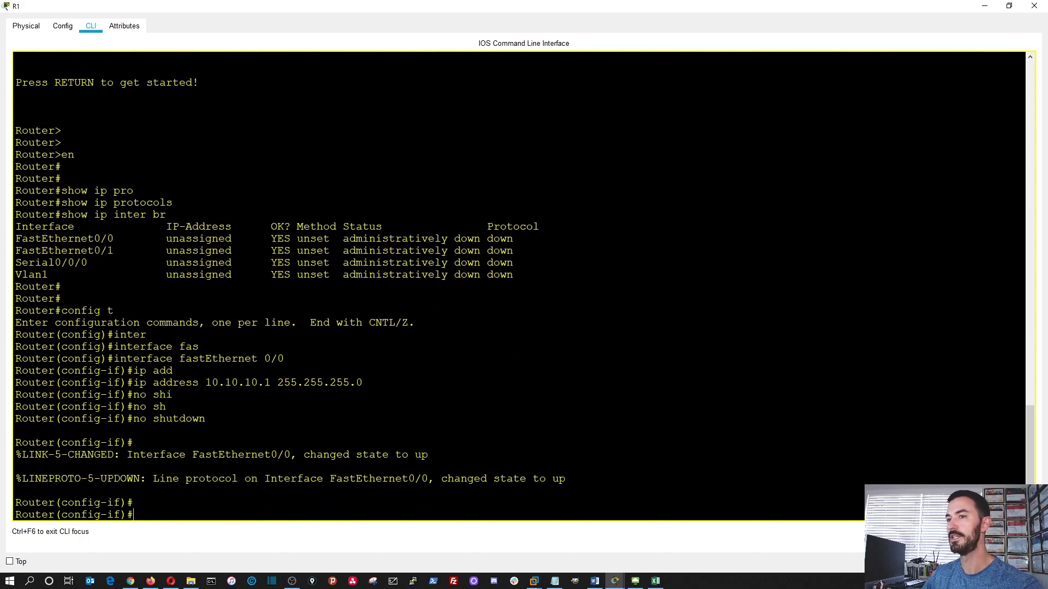
- Switch R1's configuration to interface serial 0/0/0
type("ser")
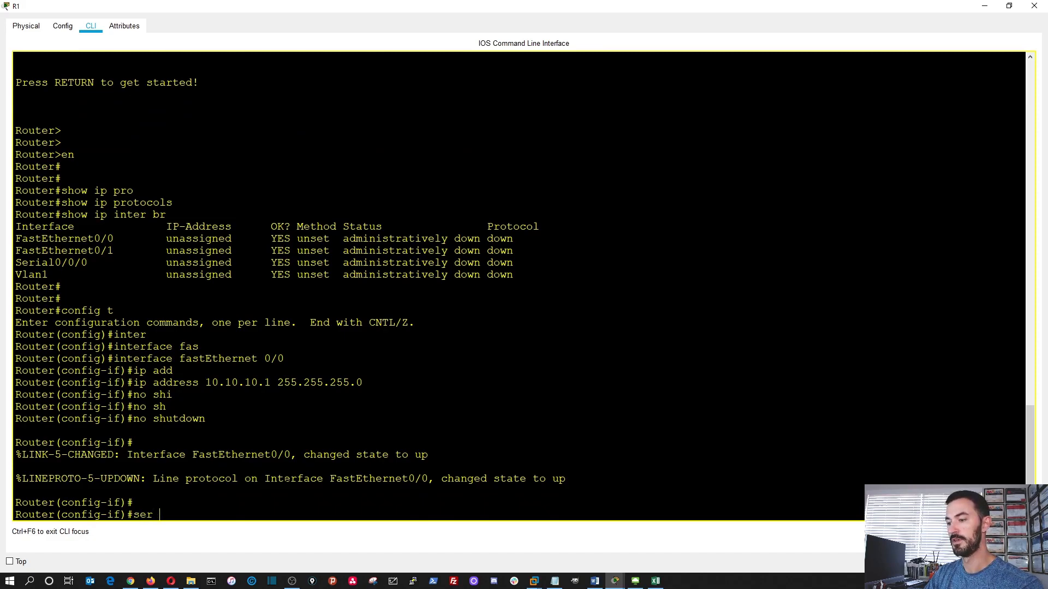
type(" 0/0/0")
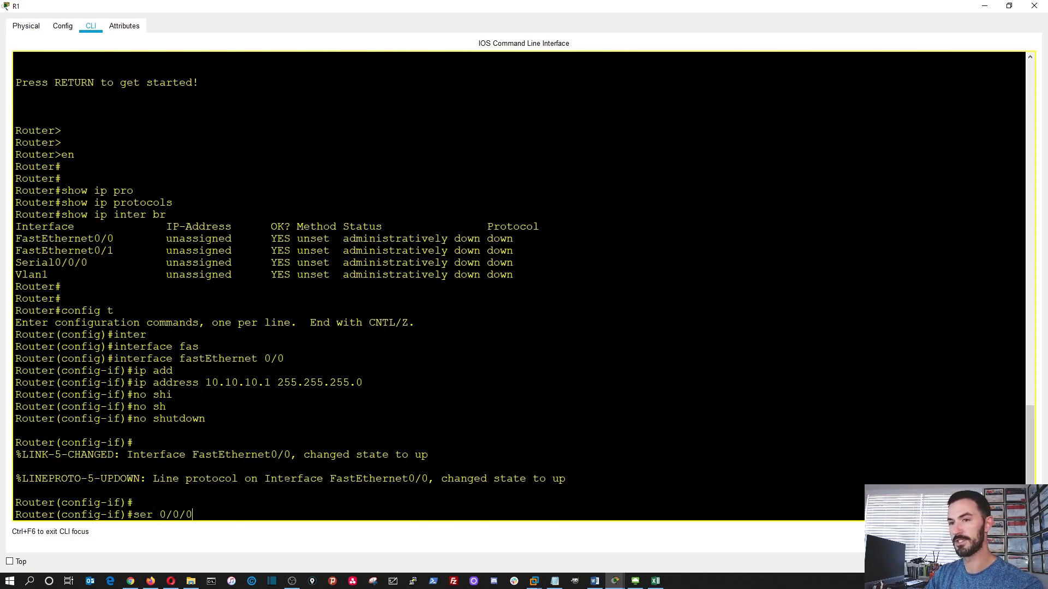
key("Return")
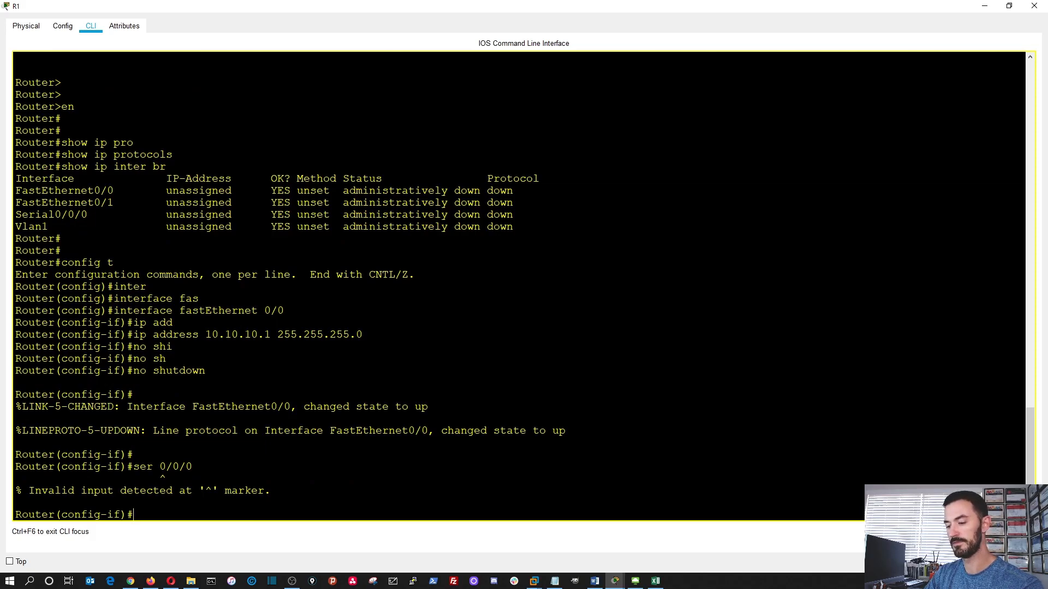
key("Up")
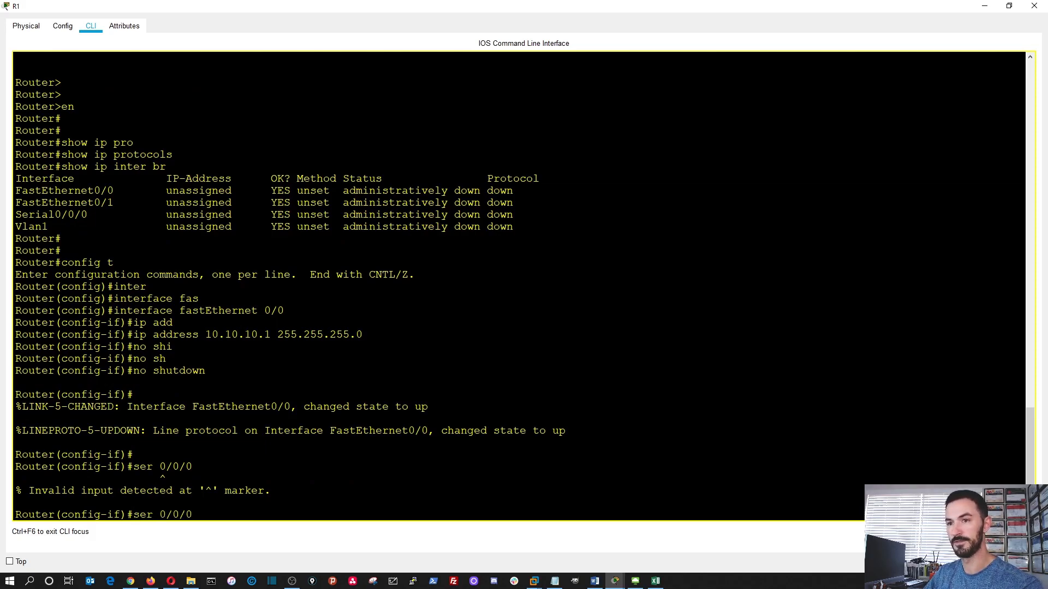
key("ctrl+a")
type("in")
key("Return")
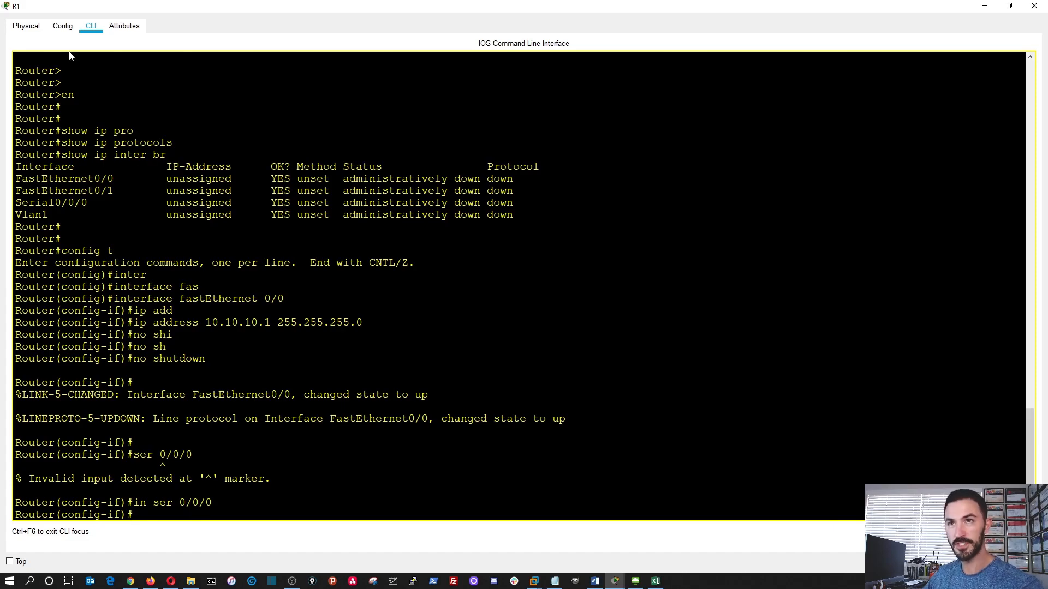
double_click(32, 518)
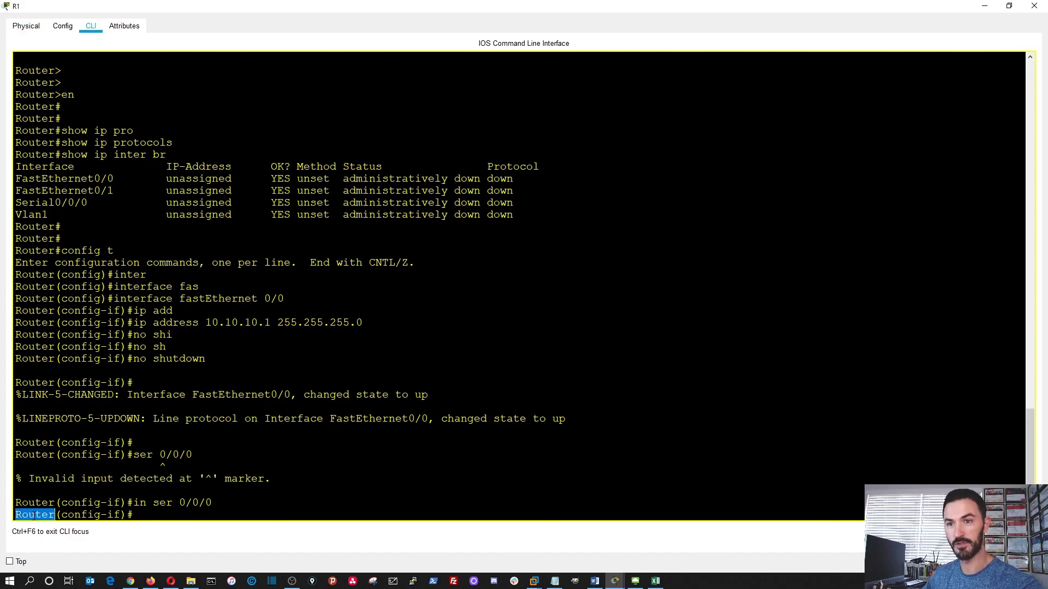
left_click(185, 513)
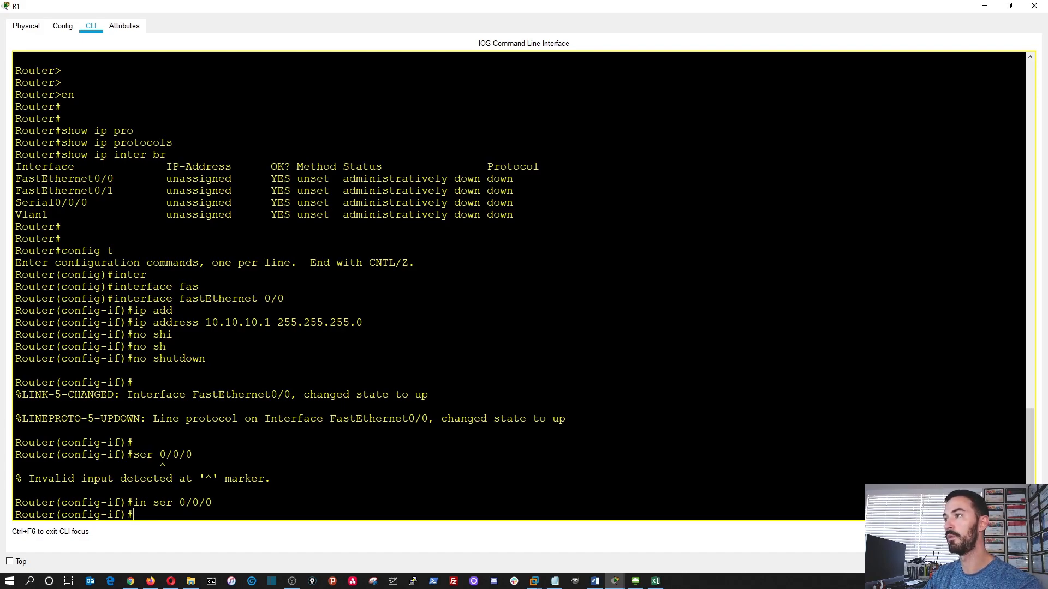
- Assign IP address 10.10.20.1 with subnet mask 255.255.255.0 to R1's Serial 0/0/0 interface
type("ip add")
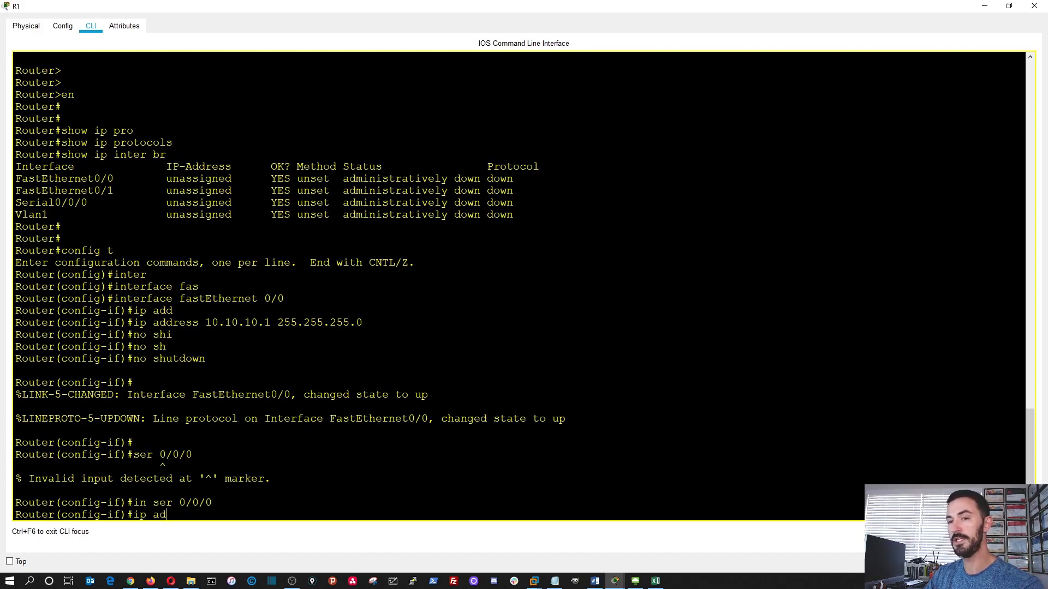
key("Tab")
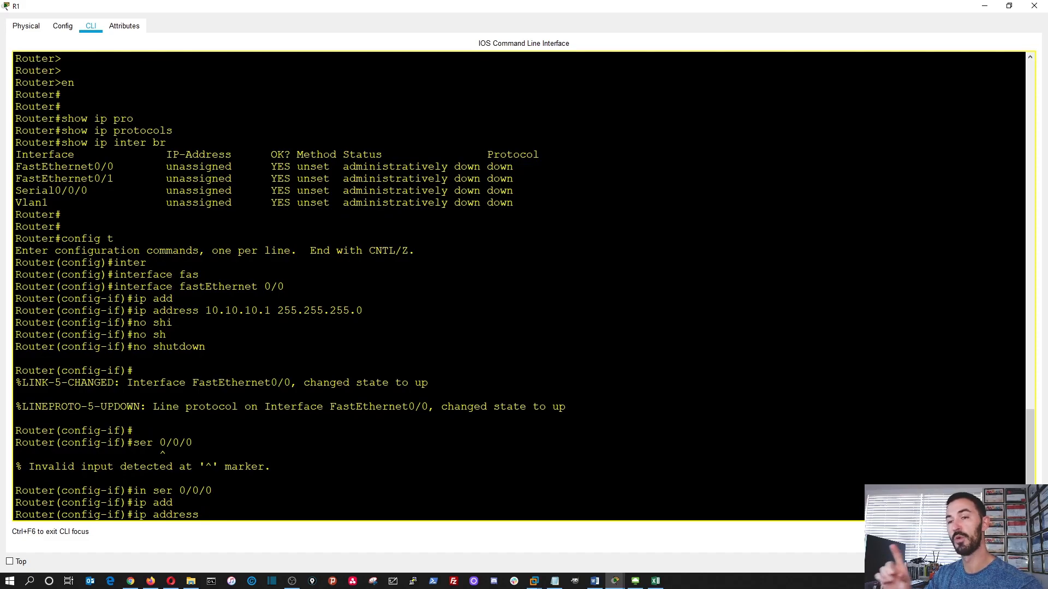
type("10.")
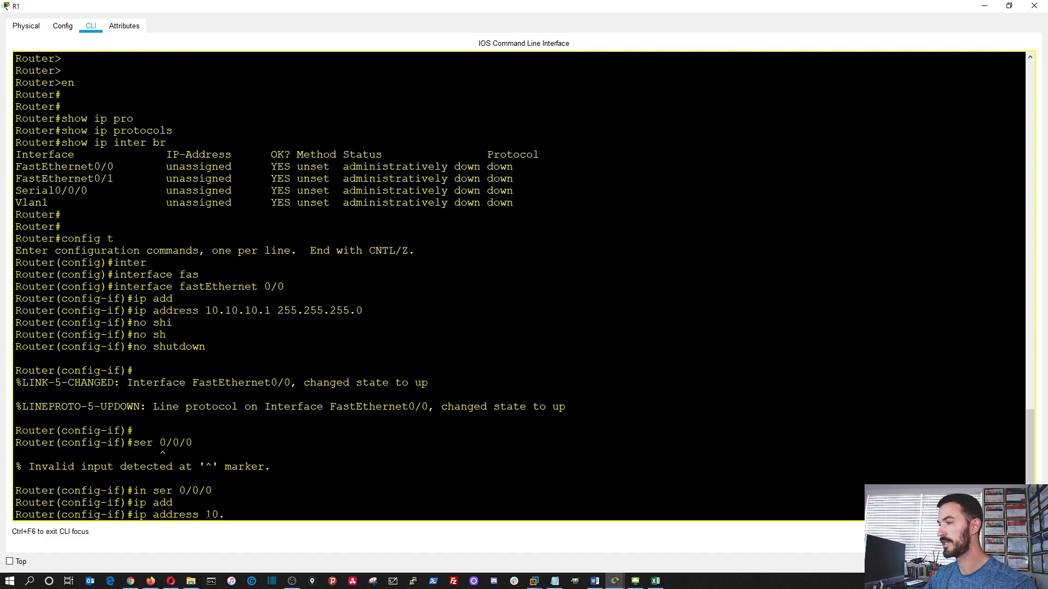
type("10.20.0")
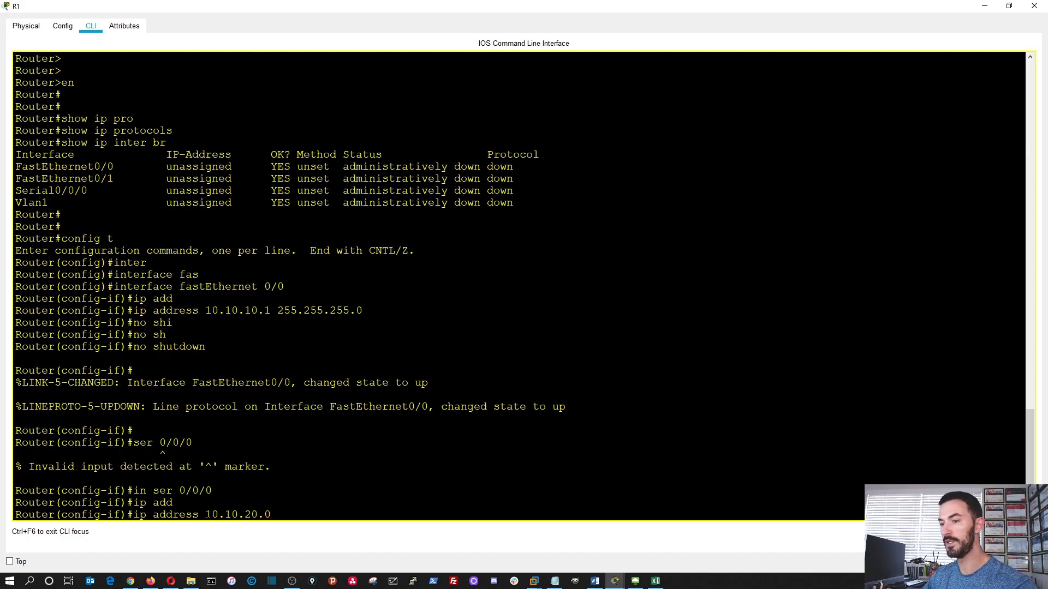
key("BackSpace")
type("1 255.255.2")
type("55.255.0")
key("Return")
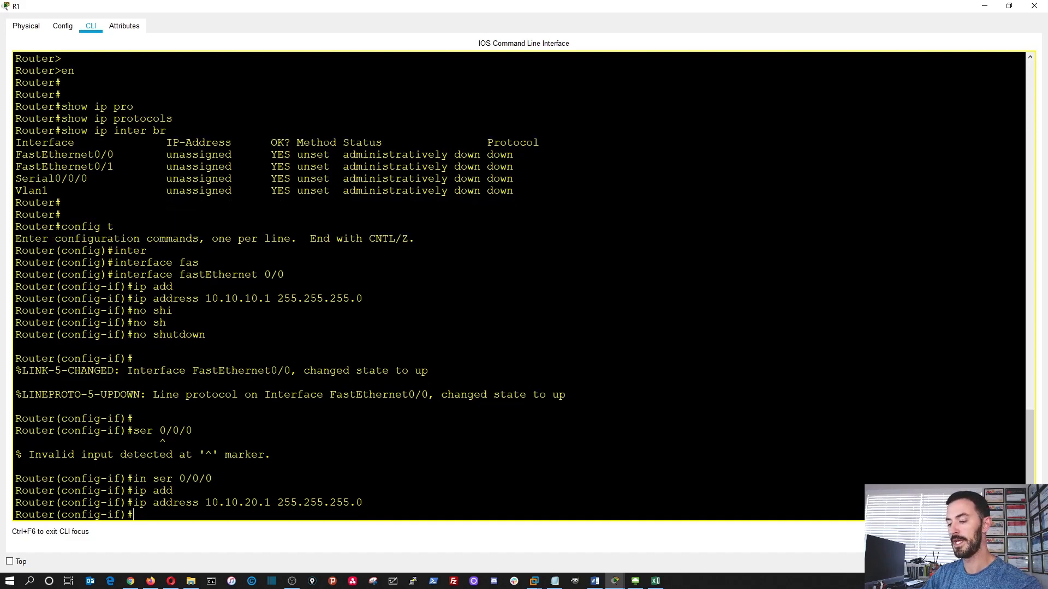
- Enable R1's Serial 0/0/0 interface with no shutdown
type("no shutd")
key("BackSpace")
key("BackSpace")
key("BackSpace")
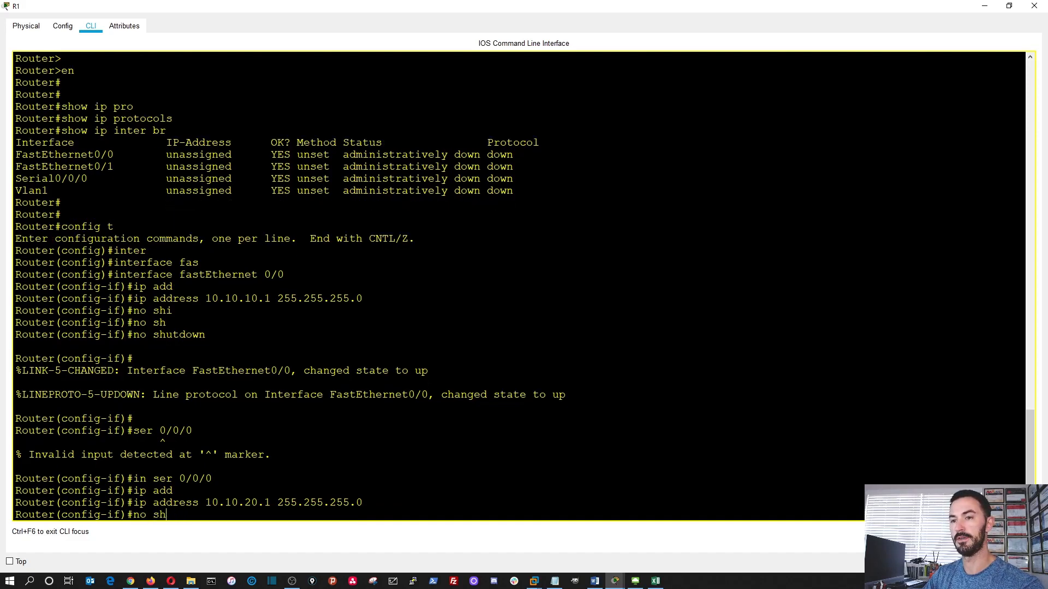
key("Tab")
key("Return")
key("Return")
key("Return")
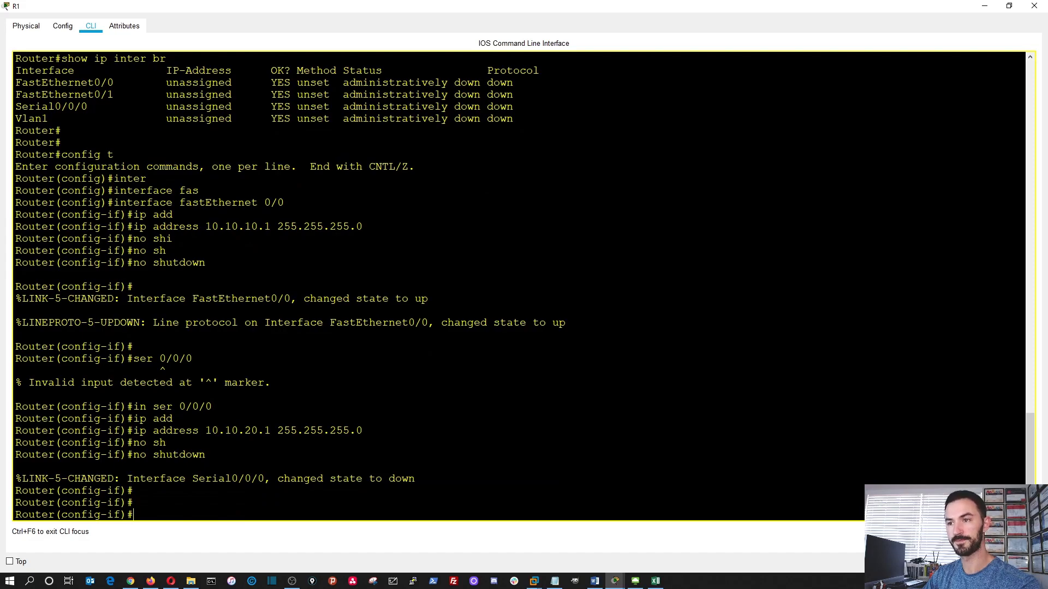
- Exit R1's configuration mode with end and save the running configuration with wr
type("end")
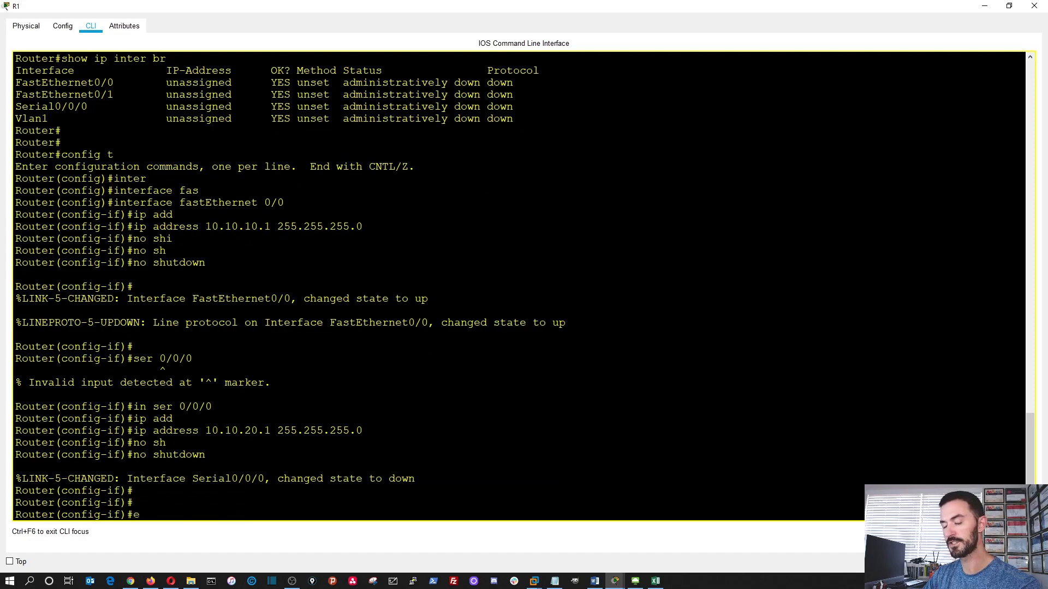
key("Return")
key("Return")
key("Return")
type("wr")
key("Return")
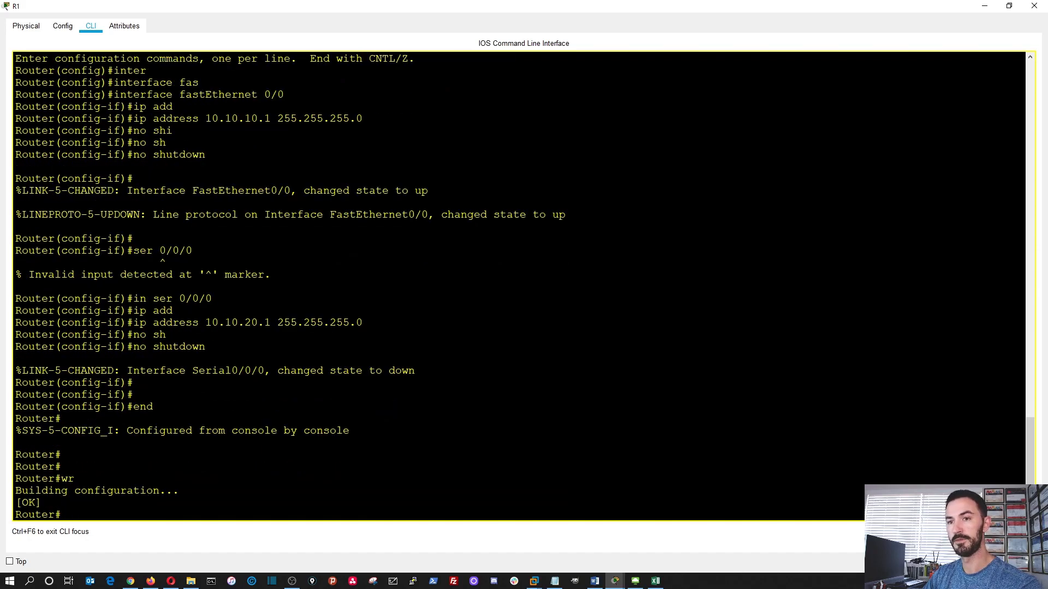
- Enter global configuration mode and set the router's hostname to R1
key("Return")
key("Return")
type("config t")
key("Return")
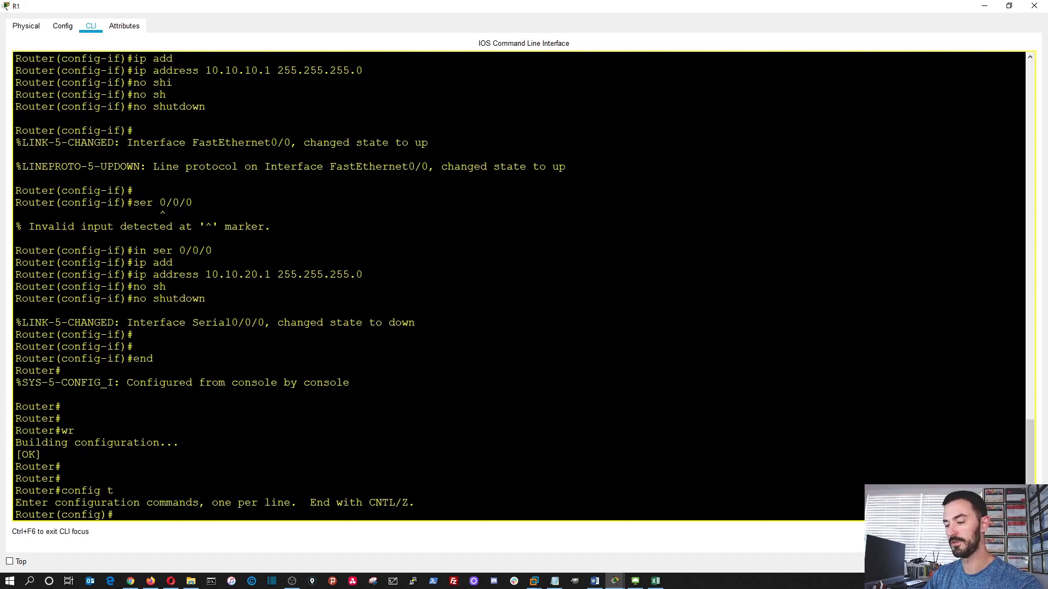
type("ho")
key("Tab")
type("R1")
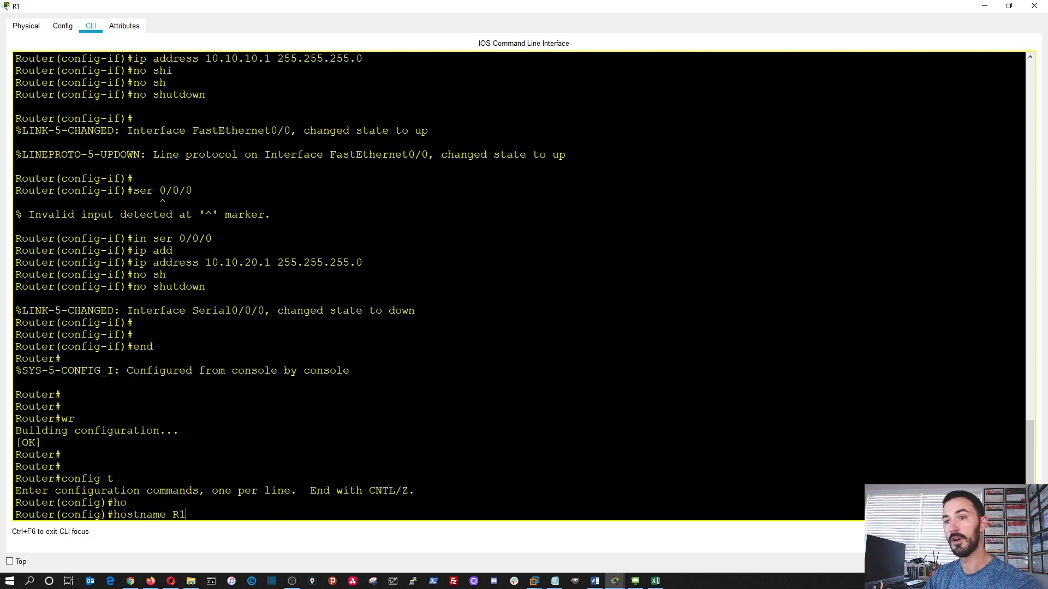
key("Return")
key("Return")
key("Return")
key("Return")
key("Return")
- Save R1's configuration from within global configuration mode using do wr
type("do wr")
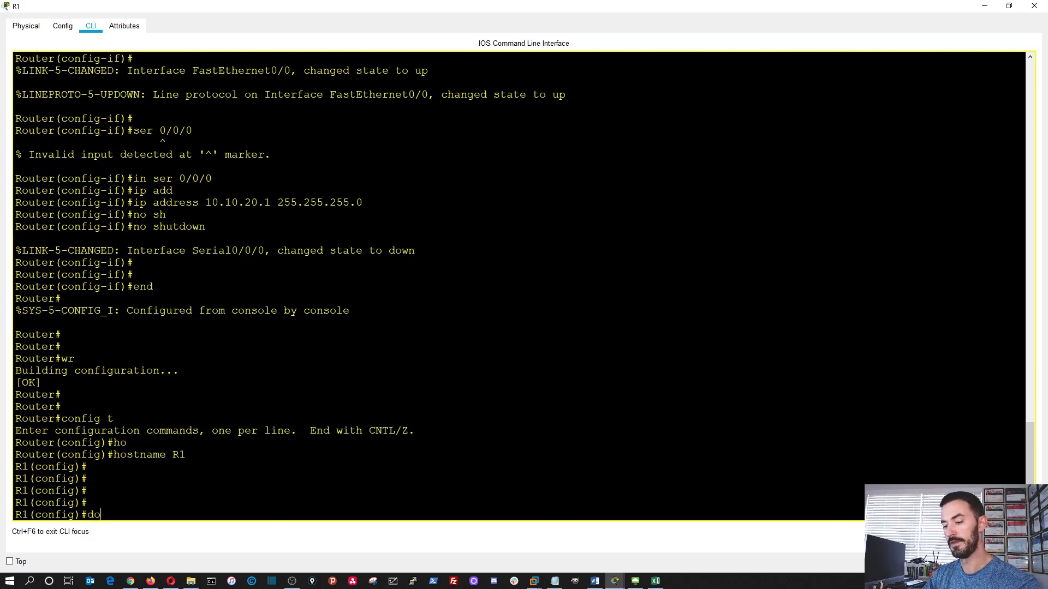
key("Return")
key("Return")
key("Return")
key("Return")
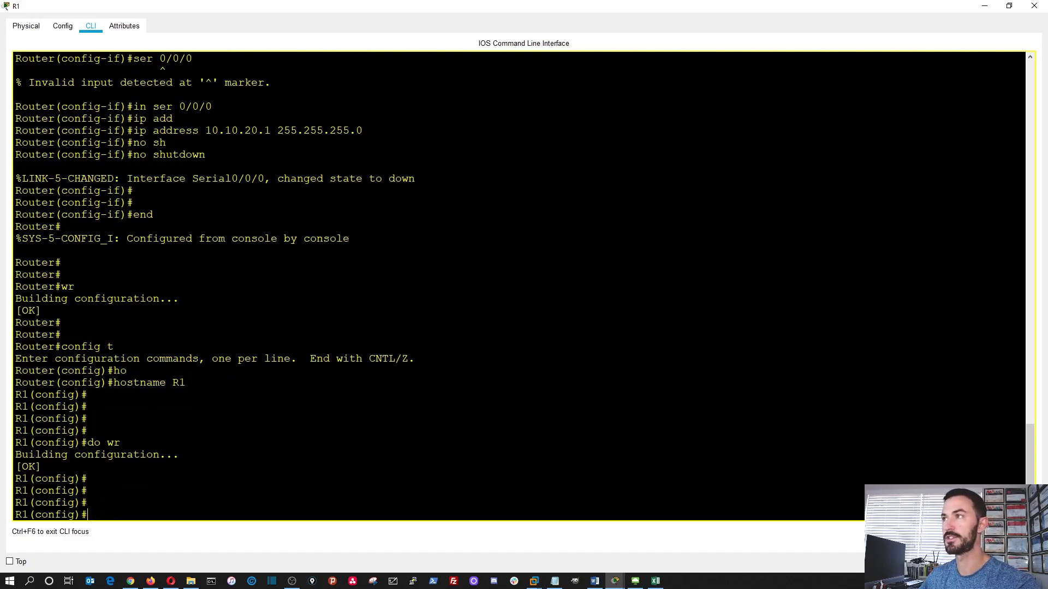
- Return to the topology and open the IP configuration of PC2
left_click(985, 5)
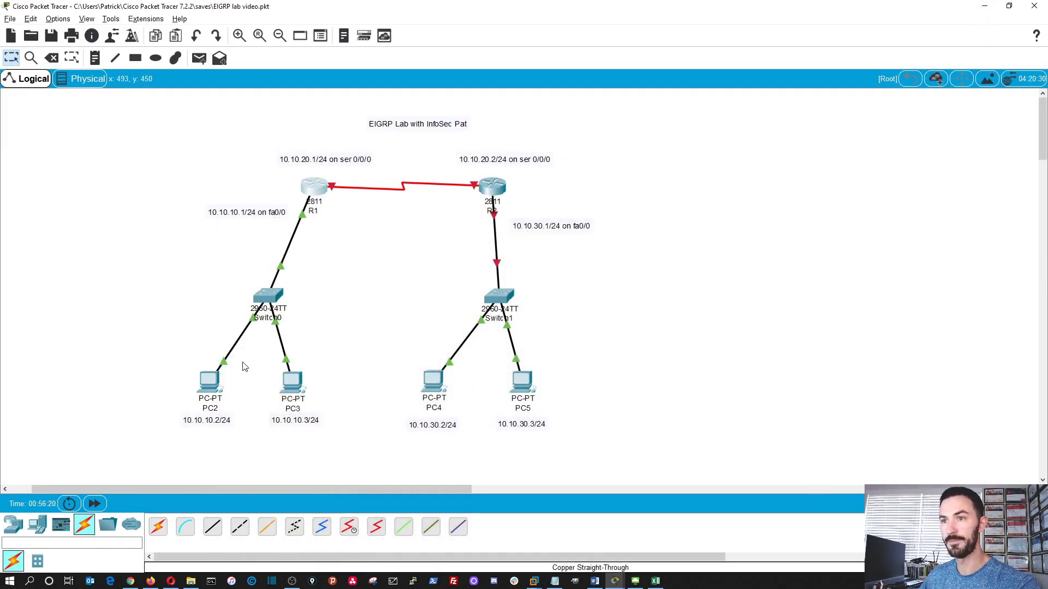
left_click(208, 388)
left_click_drag(479, 93, 621, 94)
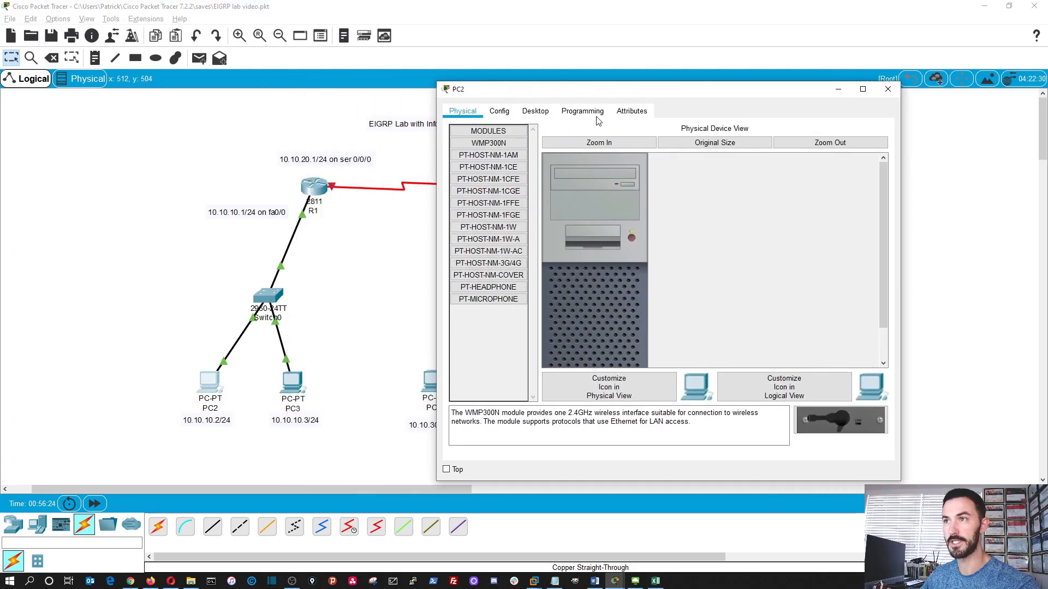
left_click(499, 111)
left_click(536, 112)
left_click(506, 169)
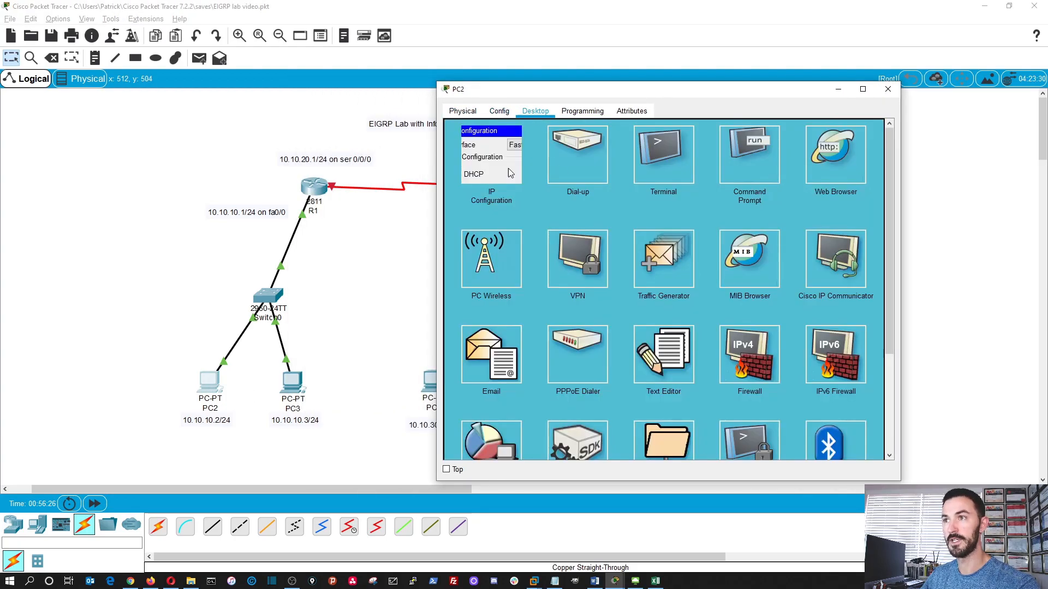
- Try to give PC2 the static IP address 10.10.10.2 with subnet mask 255.255.255
left_click(624, 190)
type("10")
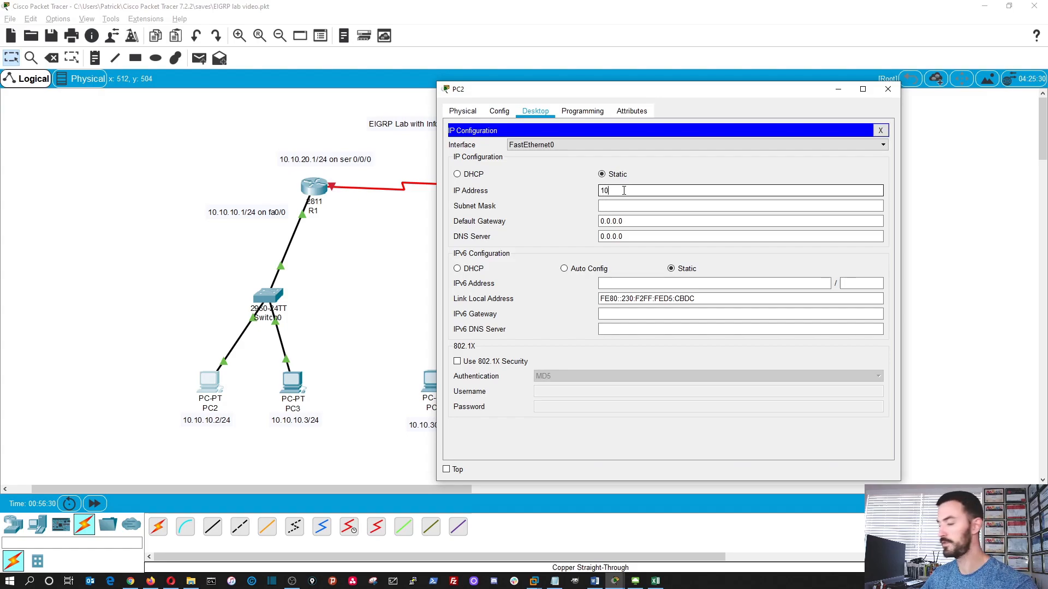
type(".10.10.")
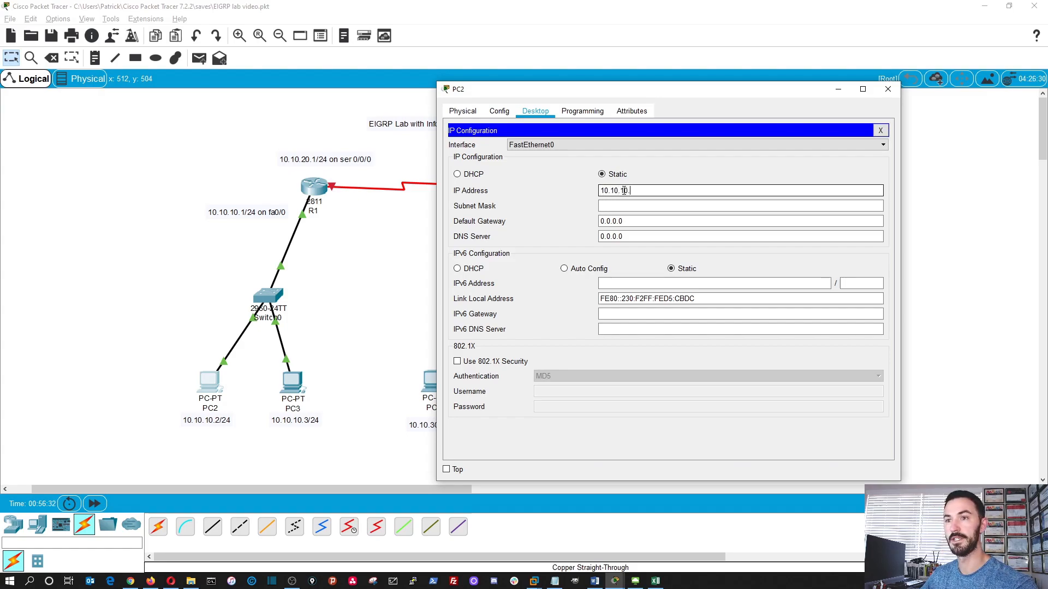
type("2")
key("Tab")
type("255.255.25")
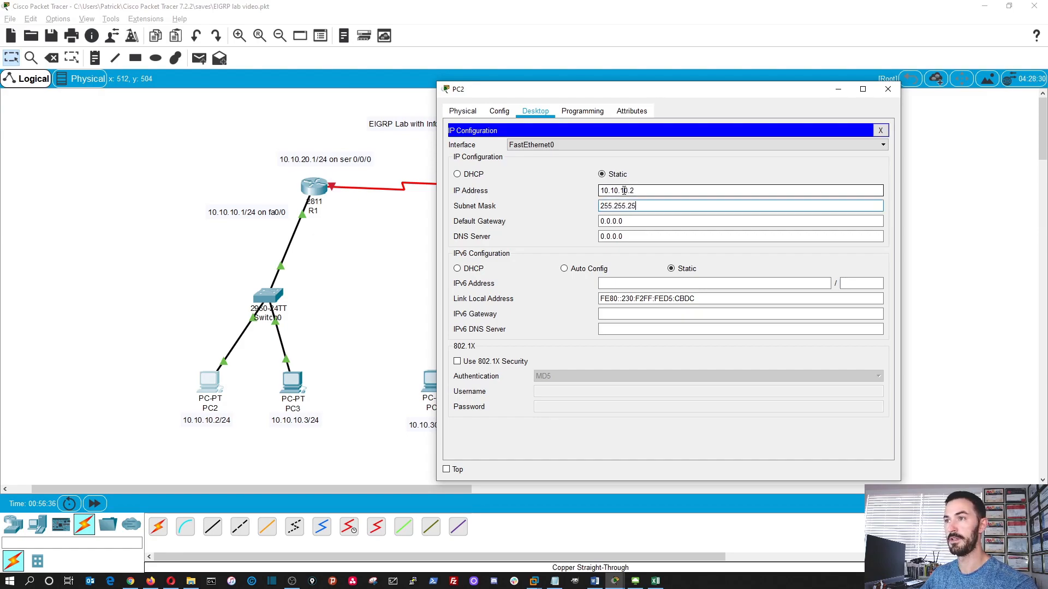
type("5")
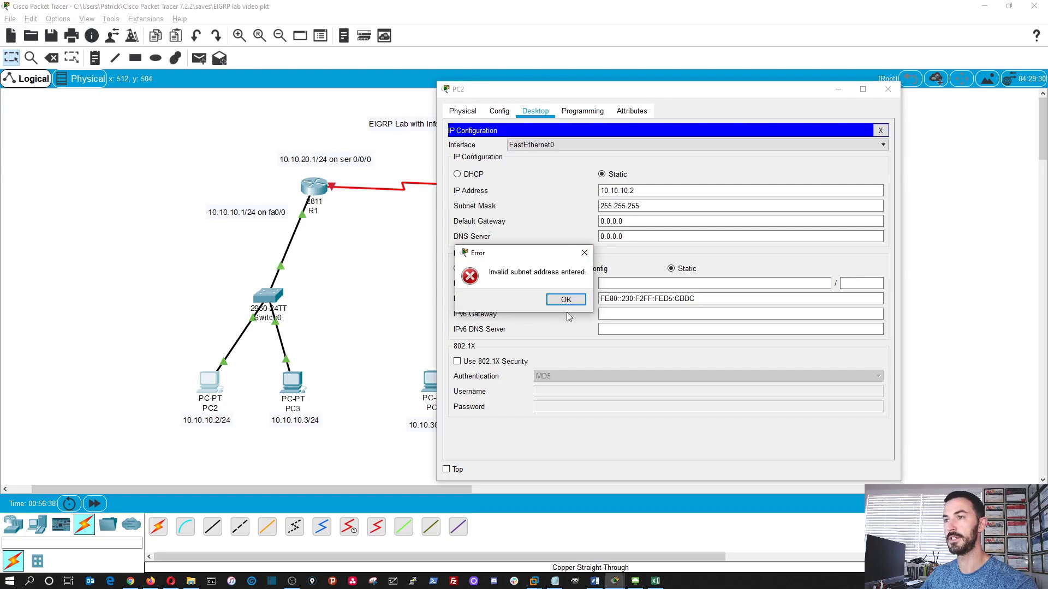
left_click(566, 300)
- Set PC2's static IP address to 10.10.10.2 and its subnet mask to 255.255.255.0
left_click(621, 195)
type("10.10.10.2")
key("Tab")
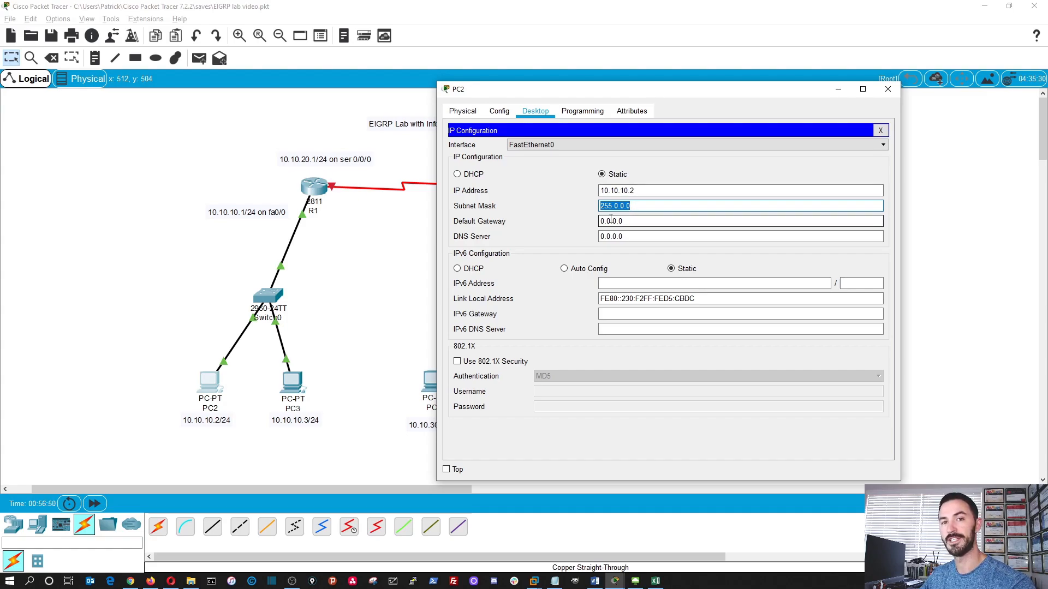
type("255.2555")
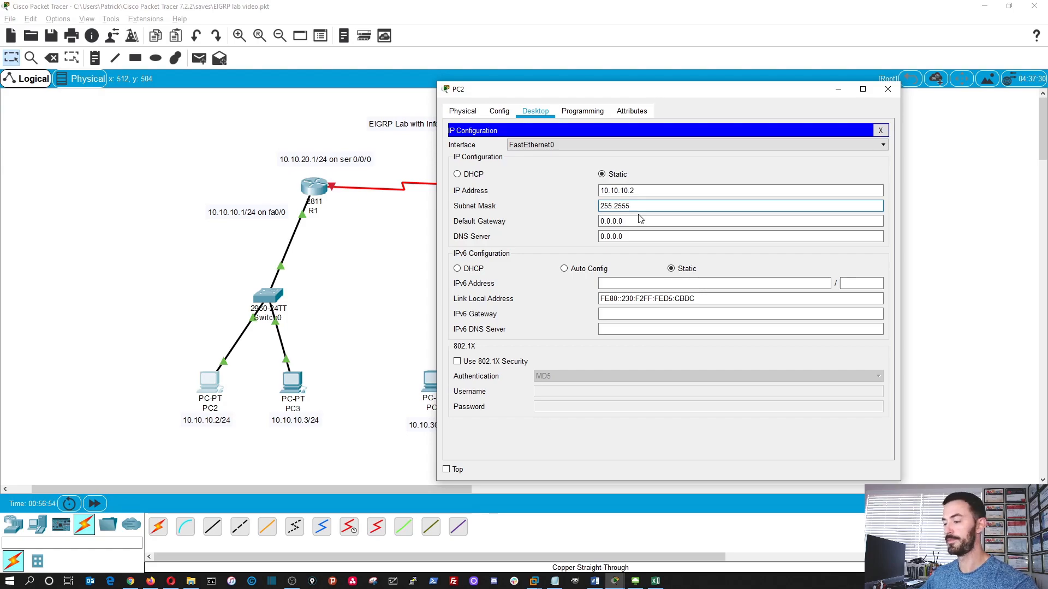
type(".255.0")
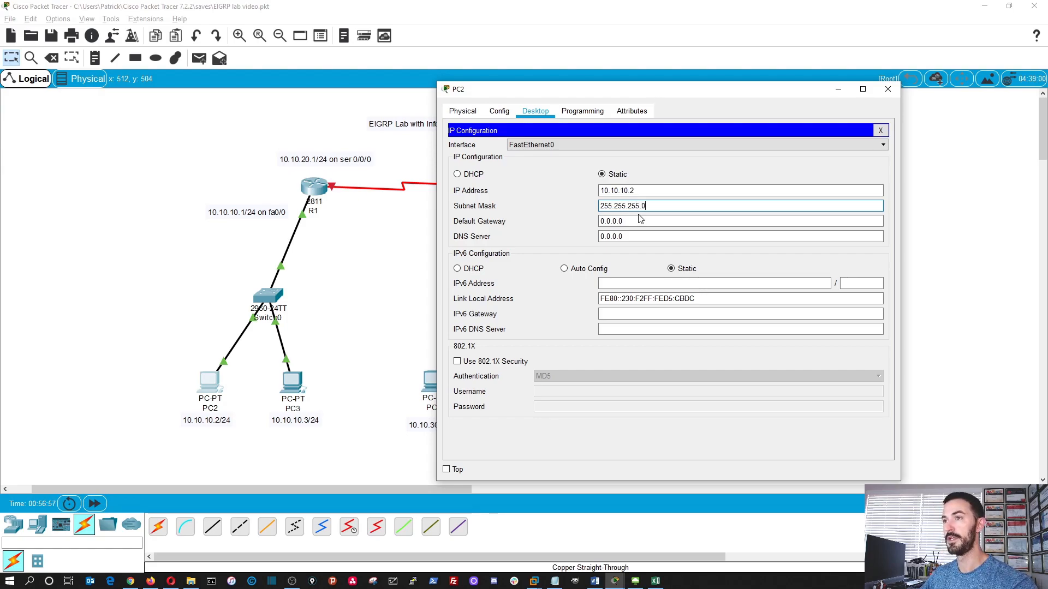
- Set PC2's default gateway to 10.10.10.1 and close its IP configuration
key("Tab")
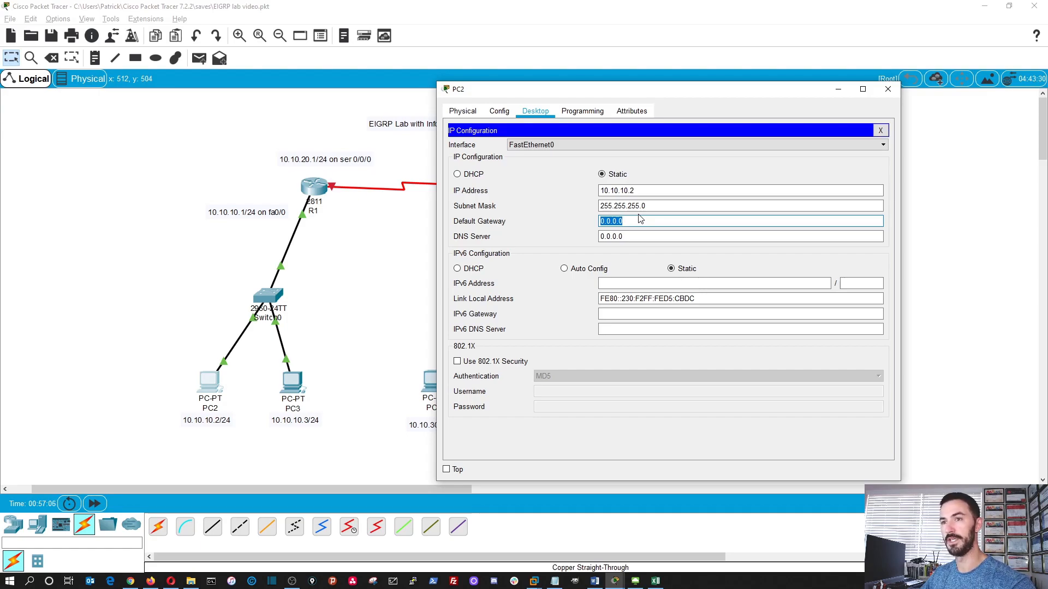
type("10.10")
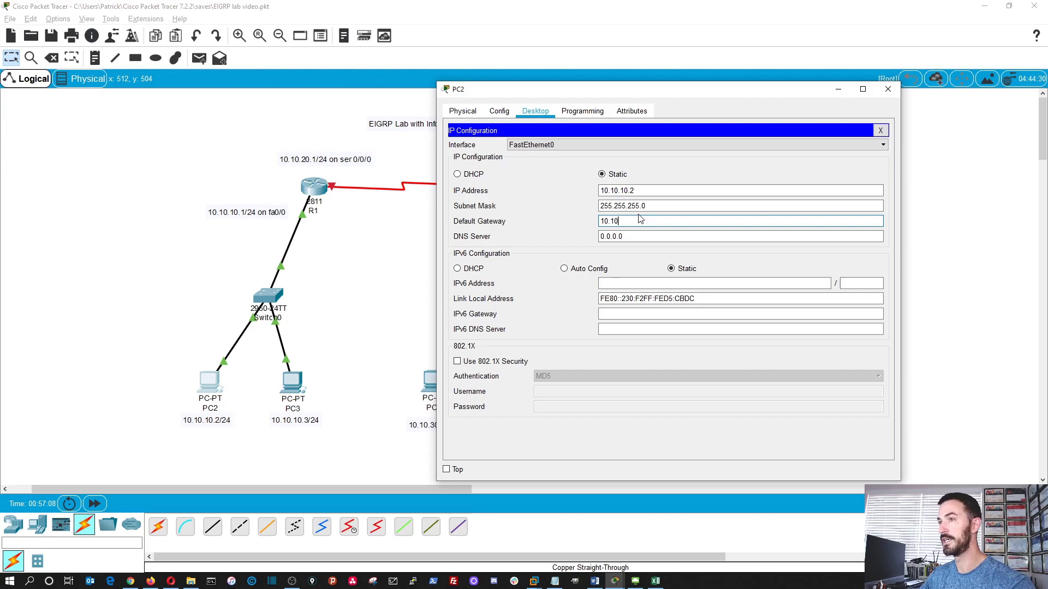
type(".10.")
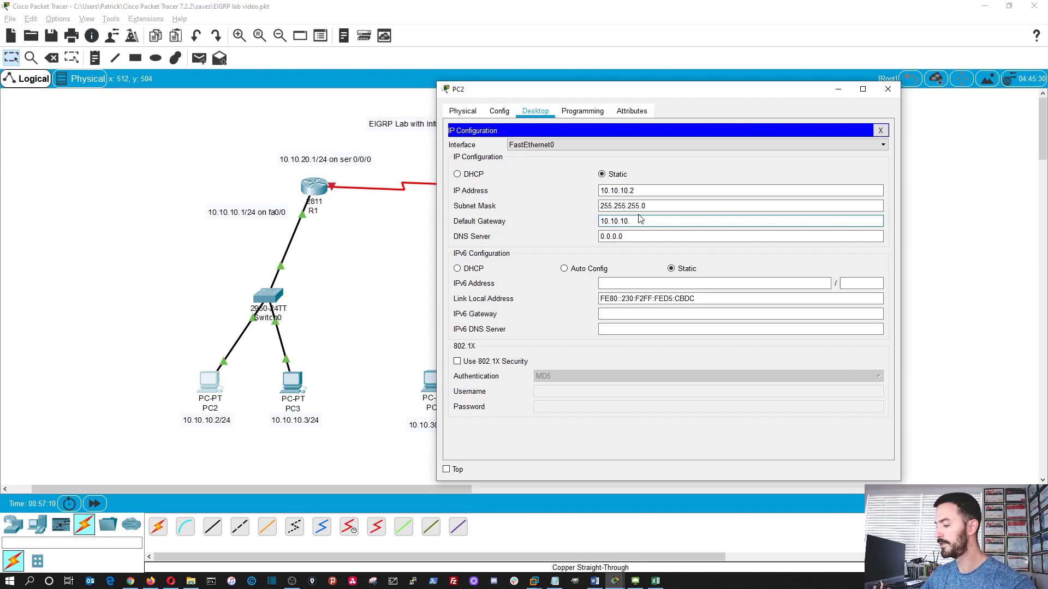
type("1")
left_click(880, 130)
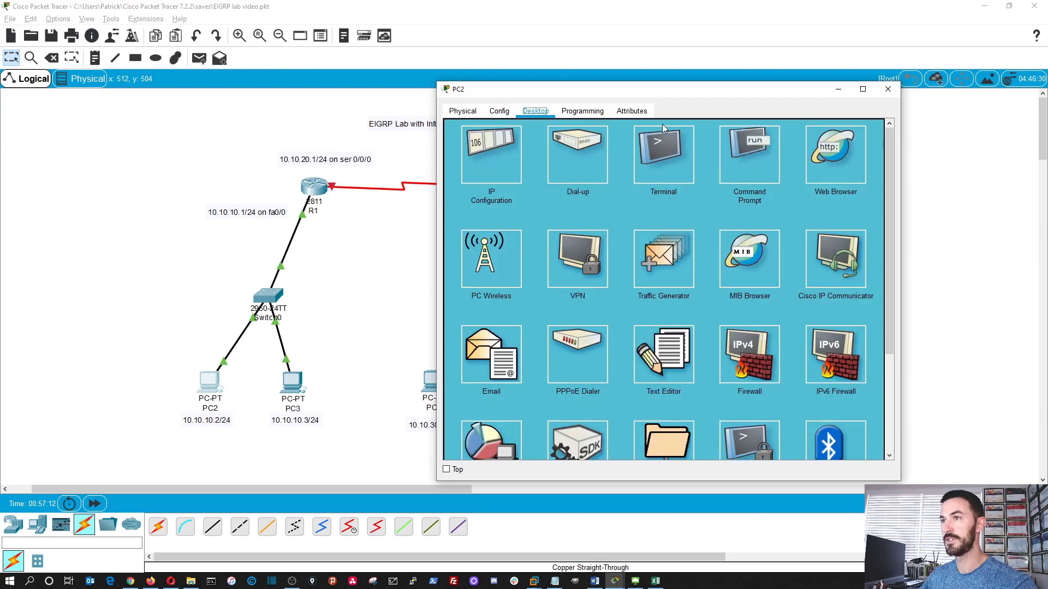
- Ping R1's FastEthernet address 10.10.10.1 from PC2's command prompt
left_click(748, 157)
type("ping 10.10.10.1")
key("Return")
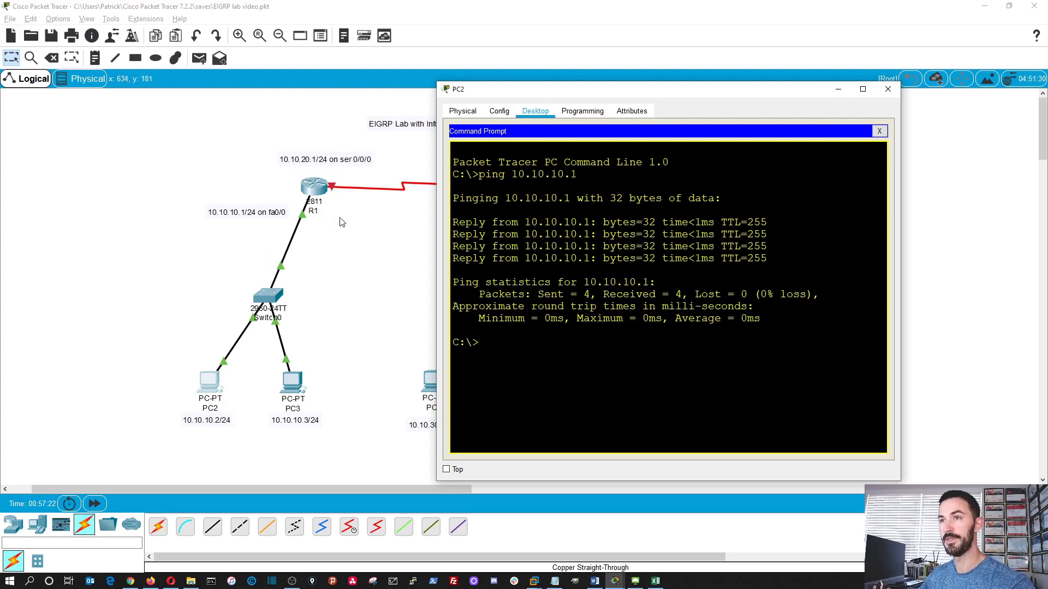
- Ping R1's serial address 10.10.20.1 from PC2, then close the PC2 window
key("Up")
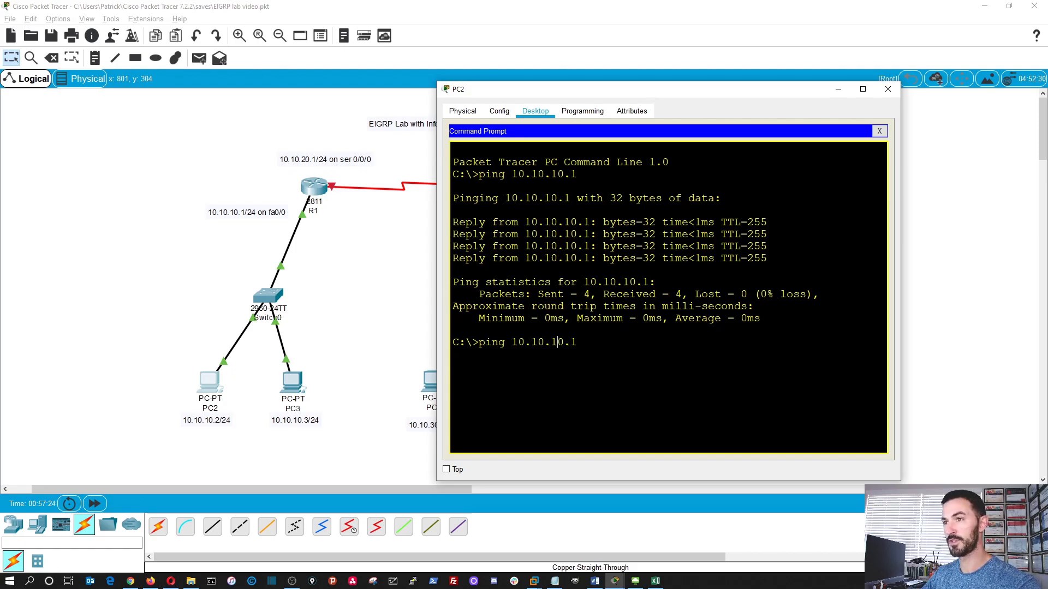
key("Left")
key("Left")
key("Left")
key("BackSpace")
type("2")
key("Return")
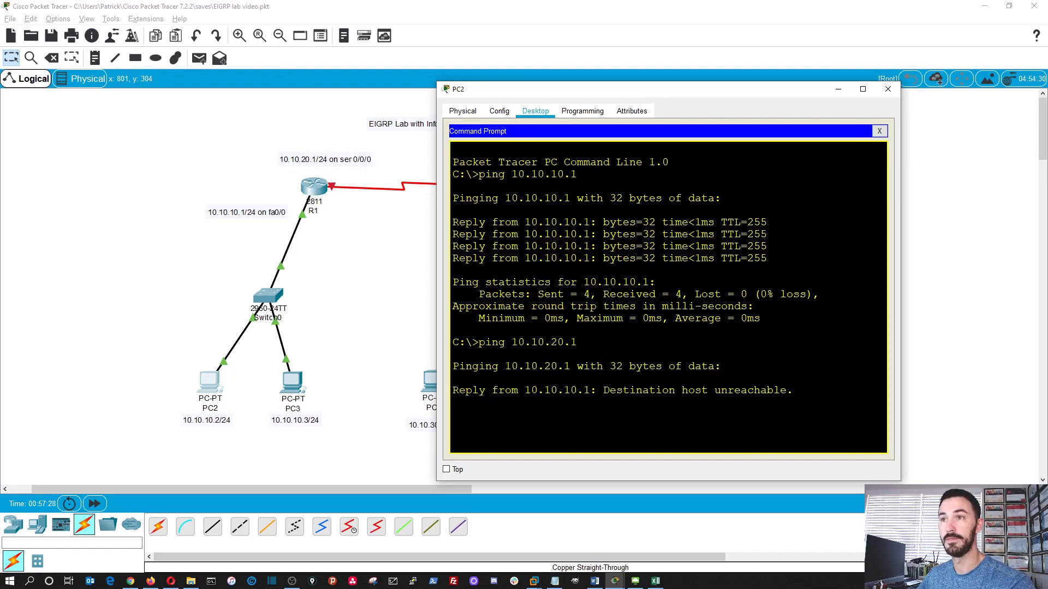
left_click(879, 131)
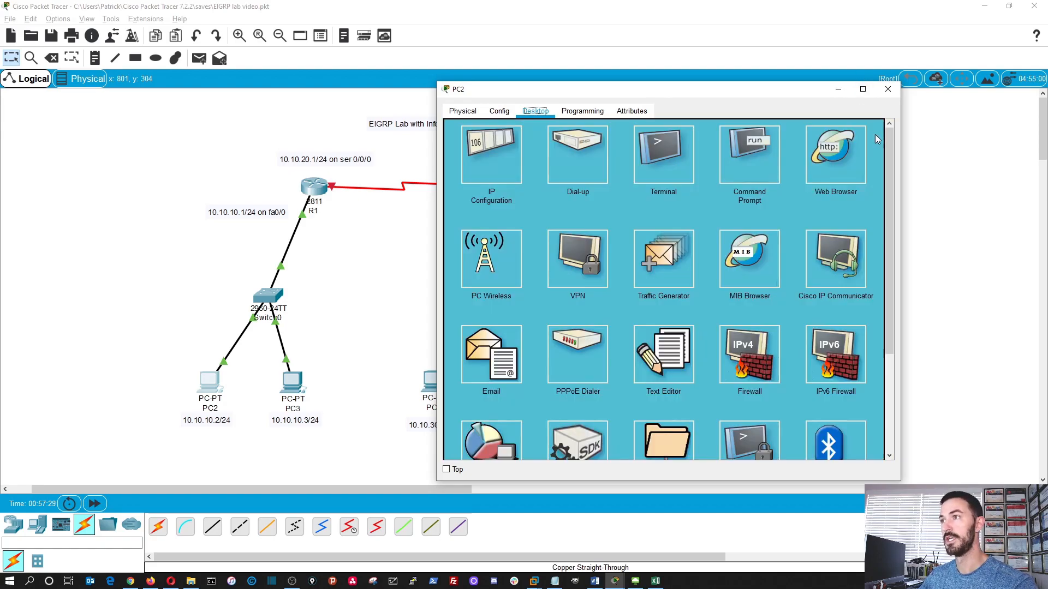
left_click(887, 89)
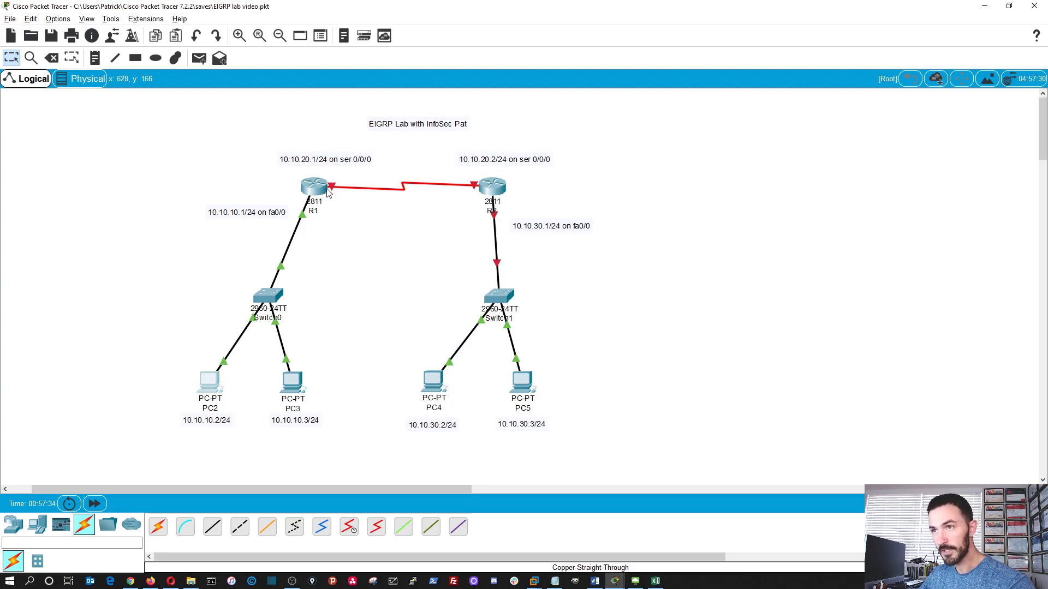
- Decline the initial configuration dialog on R2's maximized command line and enter privileged EXEC mode
left_click(503, 192)
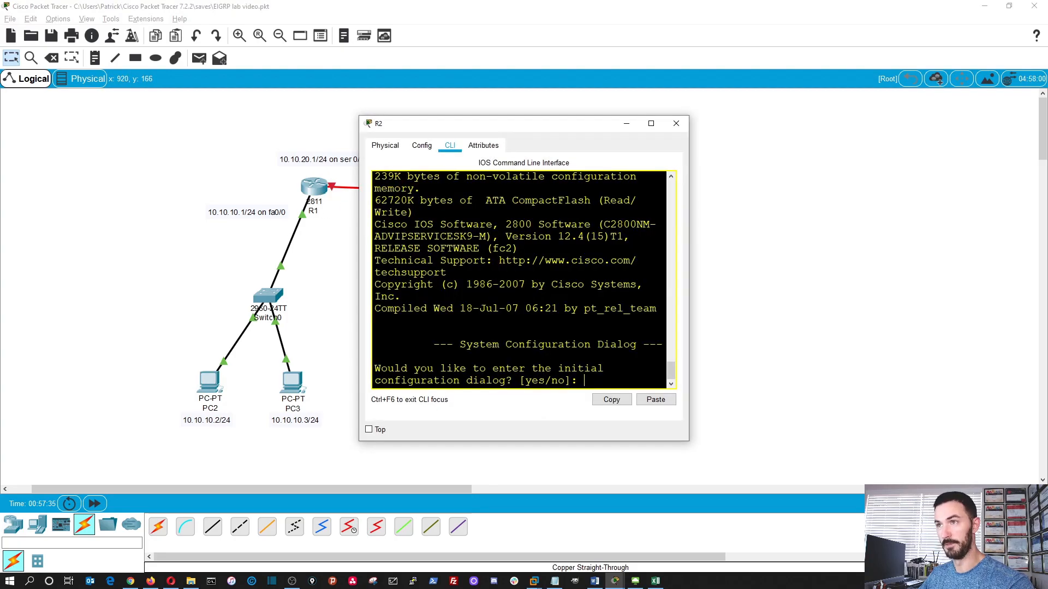
double_click(592, 126)
type("no")
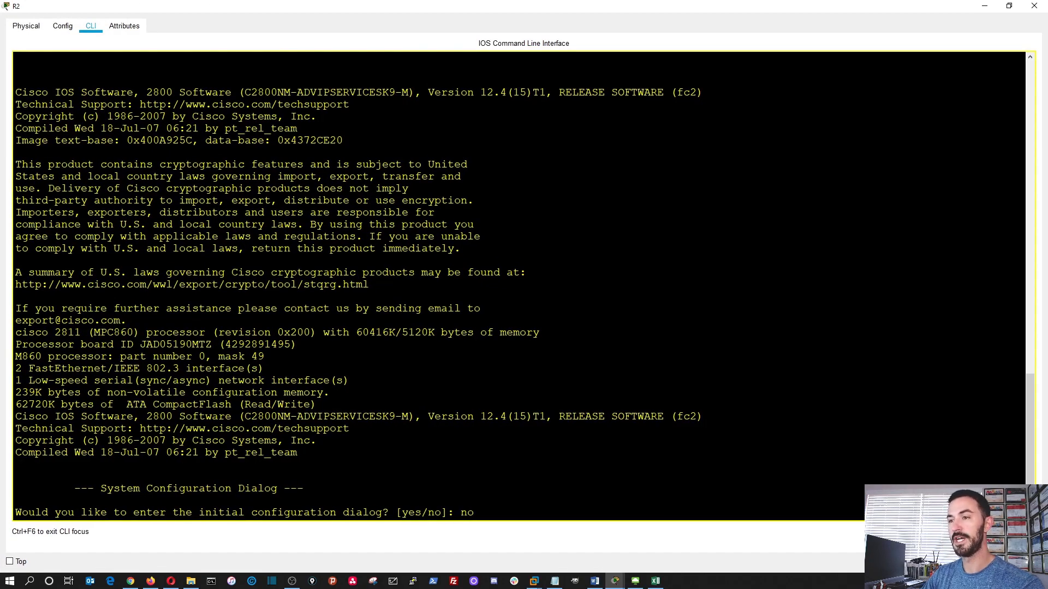
key("Return")
key("Return")
key("Return")
key("Return")
type("en")
key("Return")
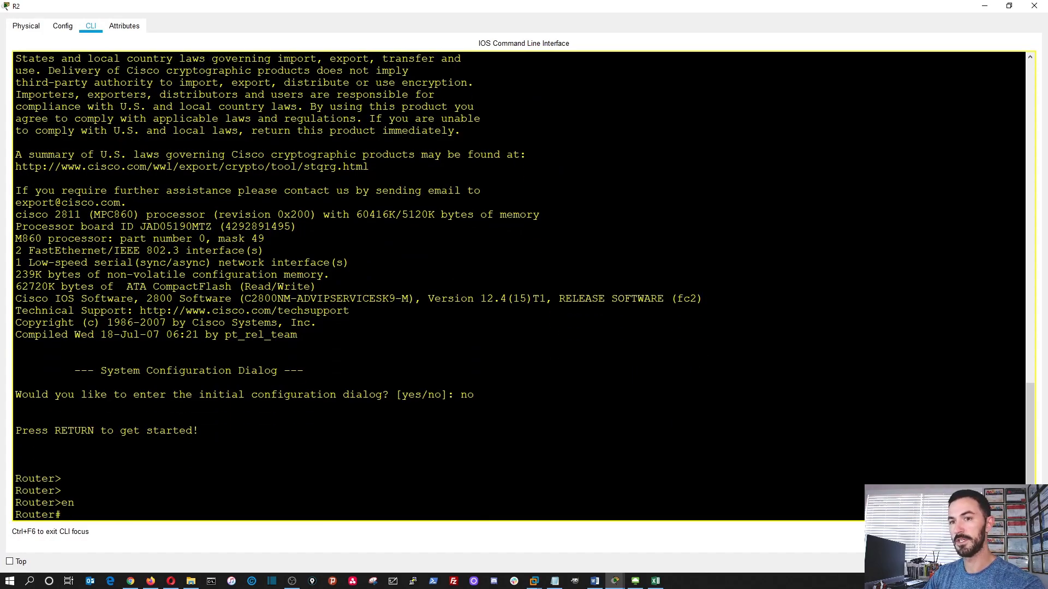
- Enter global configuration mode on the router and set its hostname to R2
type("config t")
key("Return")
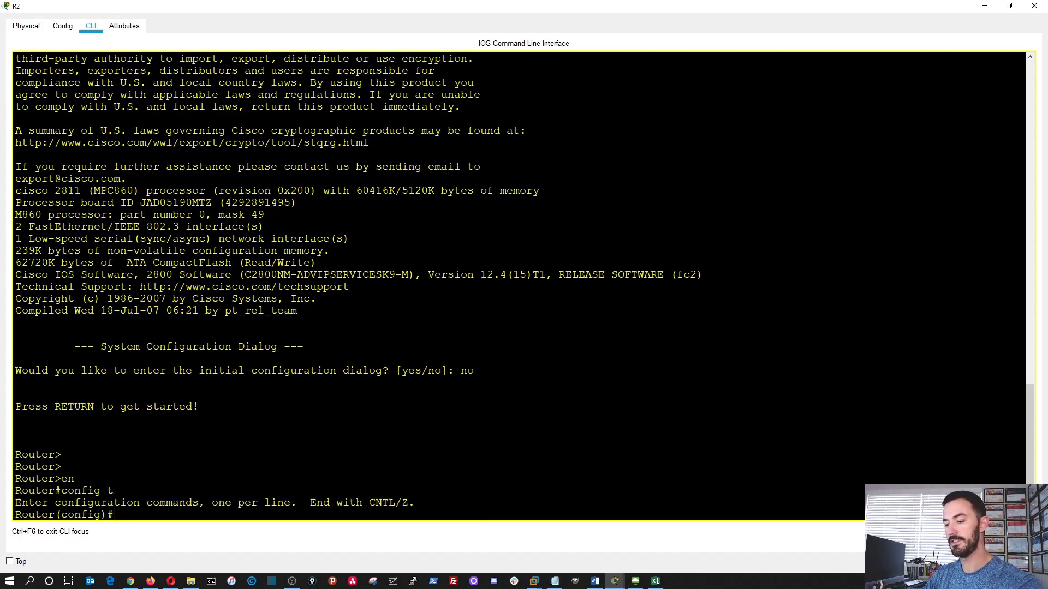
type("ho")
key("Tab")
type("R2")
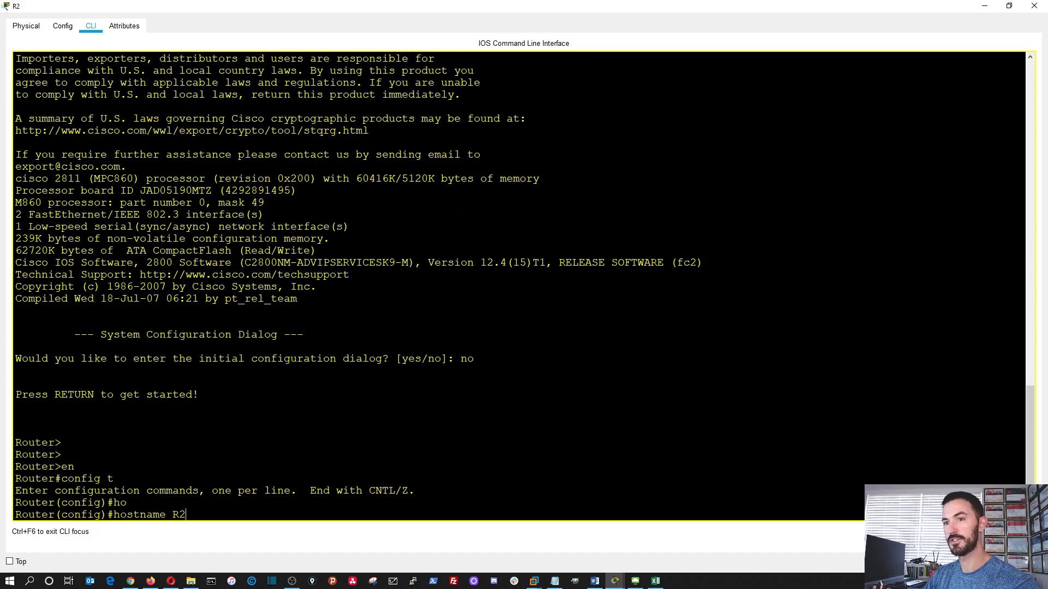
key("Return")
key("Return")
key("Return")
- Save R2's running configuration from within global configuration mode
type("do wr")
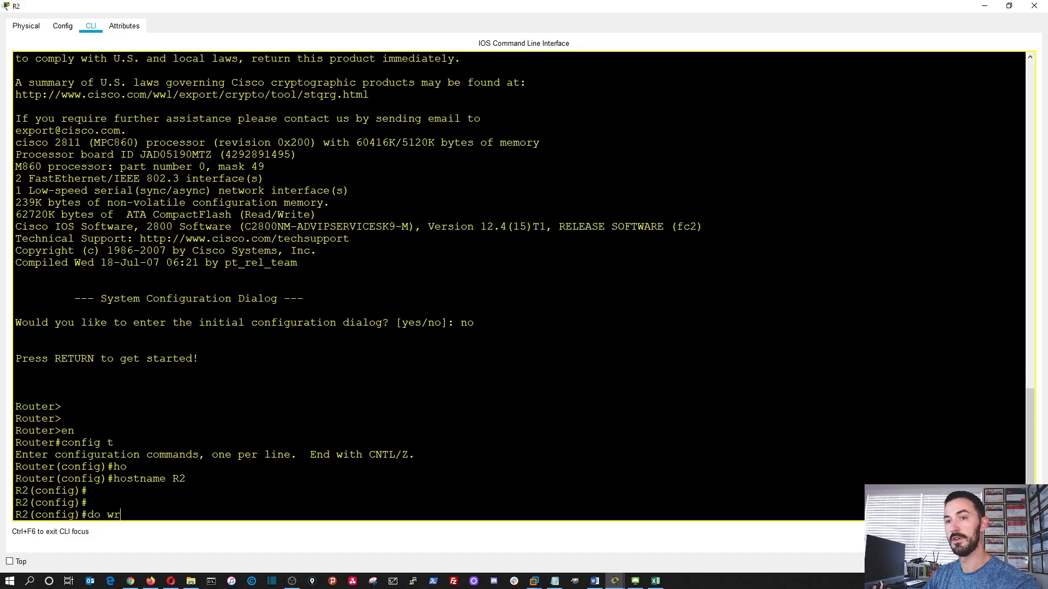
key("Return")
key("Return")
key("Return")
key("Return")
key("Return")
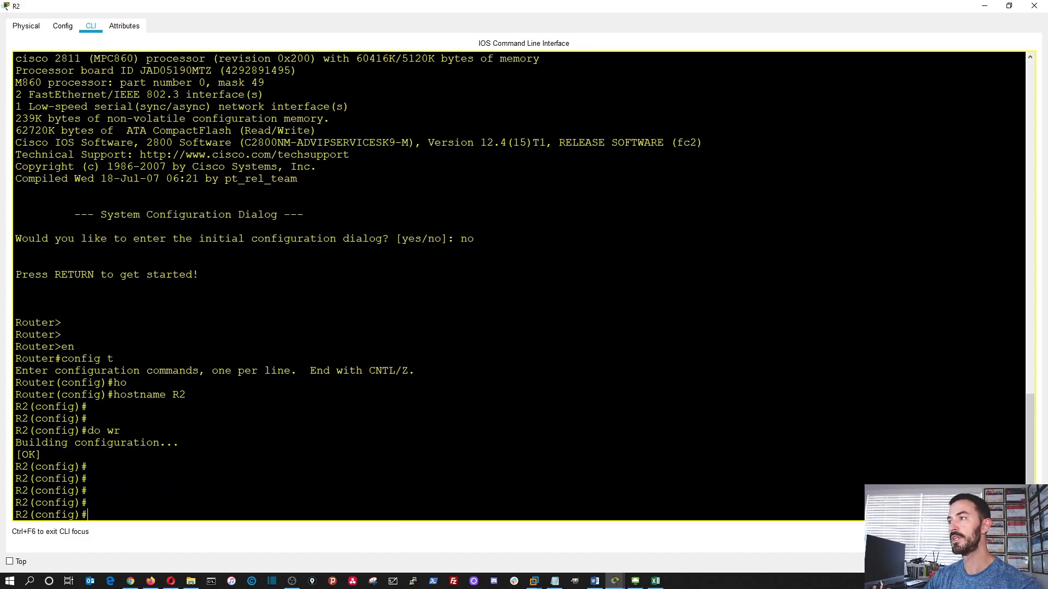
- Check the address labels in the topology, then enter interface configuration mode for fastEthernet 0/0 on R2
left_click(984, 6)
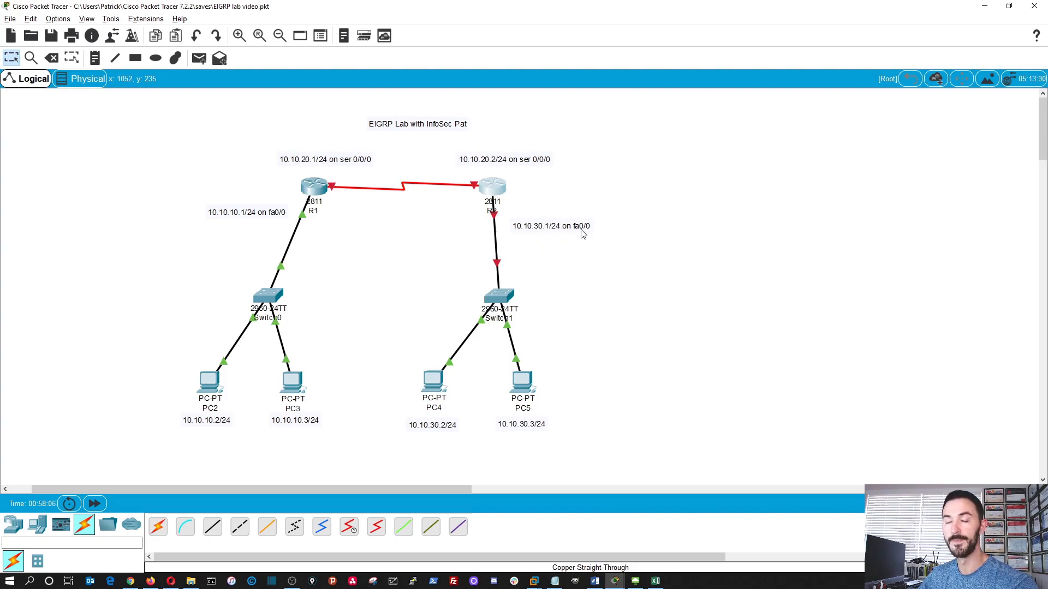
left_click(497, 187)
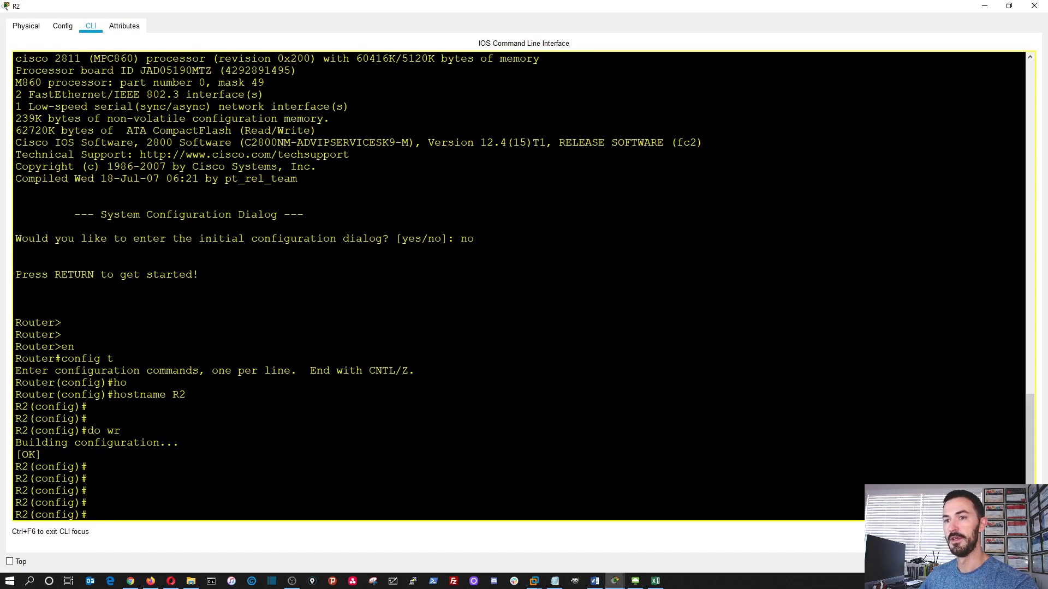
type("itner")
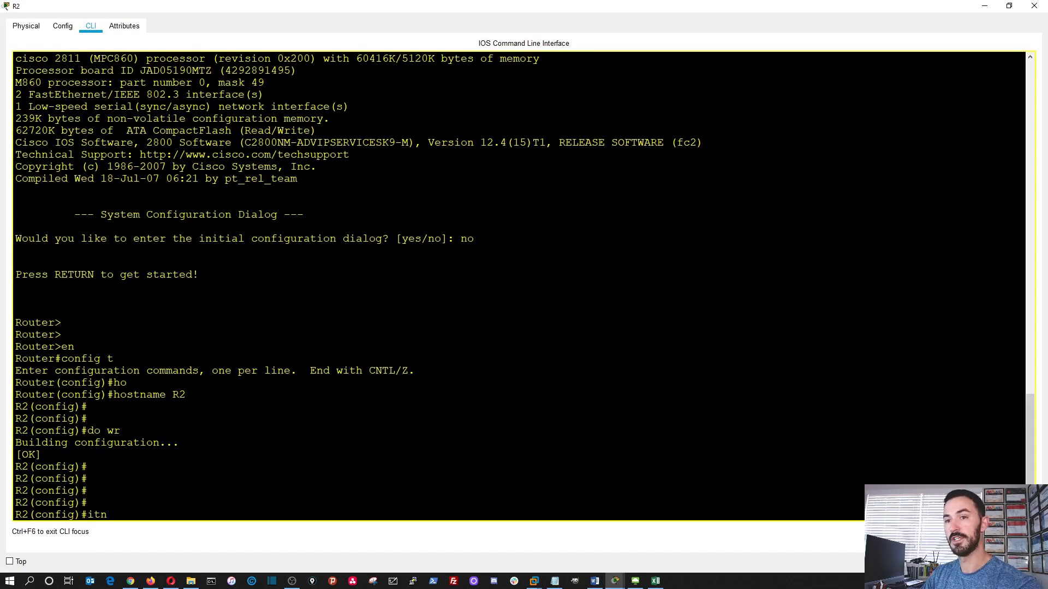
key("BackSpace")
key("BackSpace")
key("BackSpace")
key("BackSpace")
type("nter")
key("Tab")
type("fas")
key("Tab")
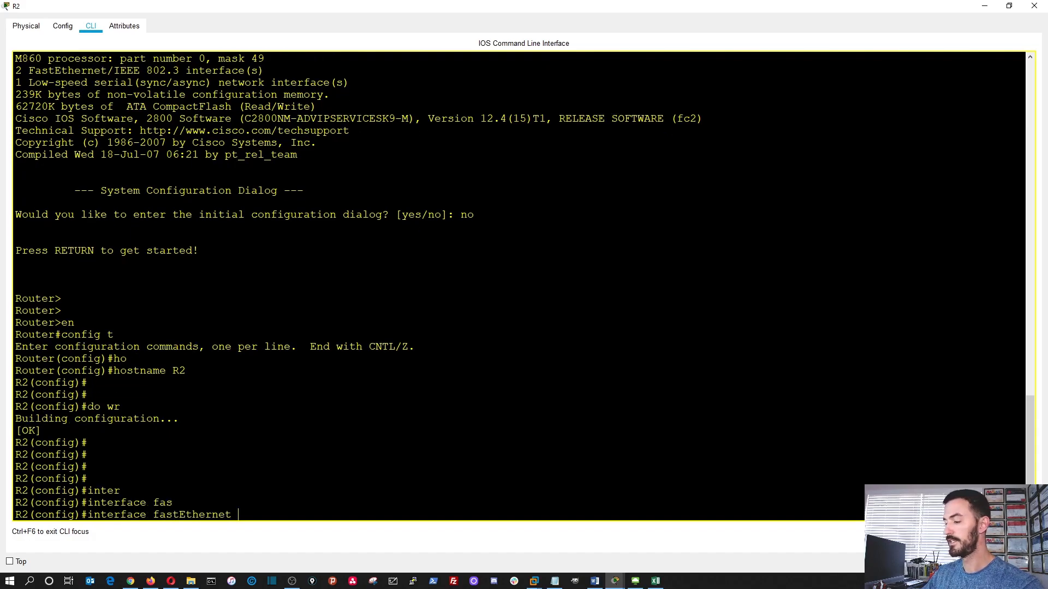
type("0/0")
key("Return")
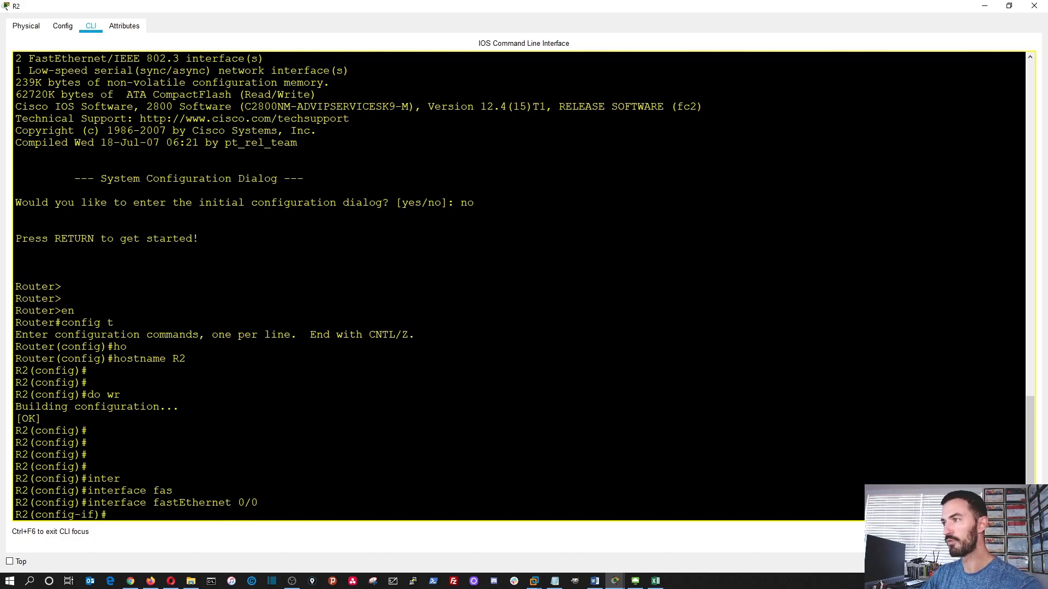
- Assign IP address 10.10.30.1 with subnet mask 255.255.255.0 to R2's fastEthernet 0/0 interface
type("ip add")
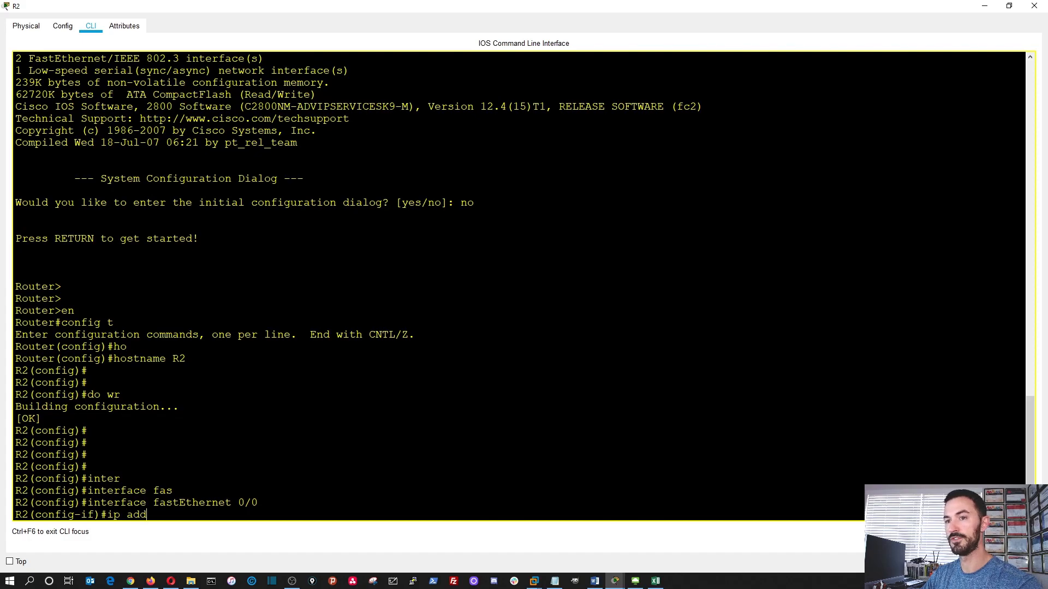
key("Tab")
type("10.10.2")
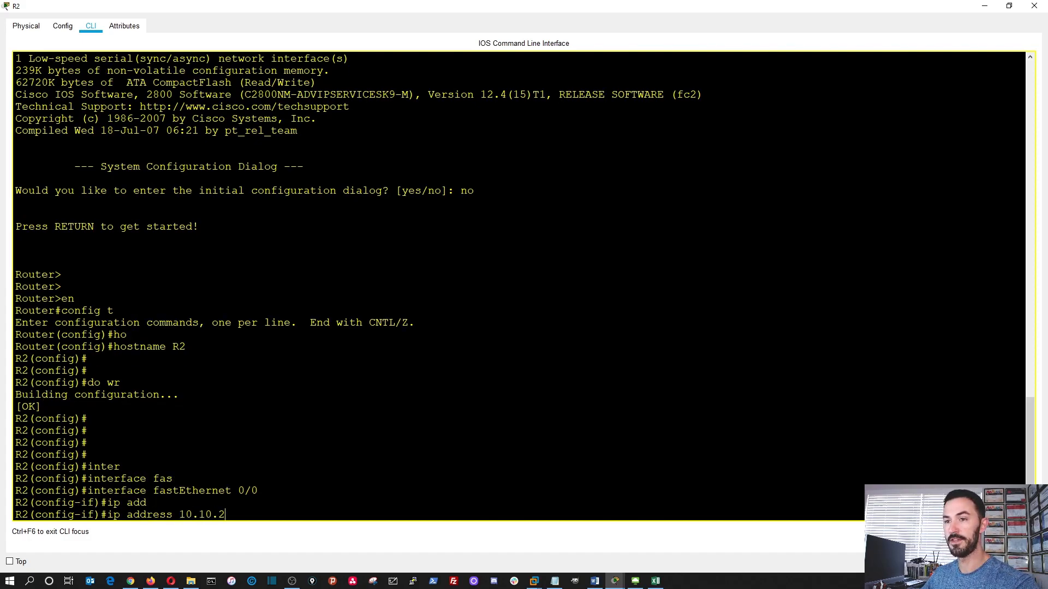
key("BackSpace")
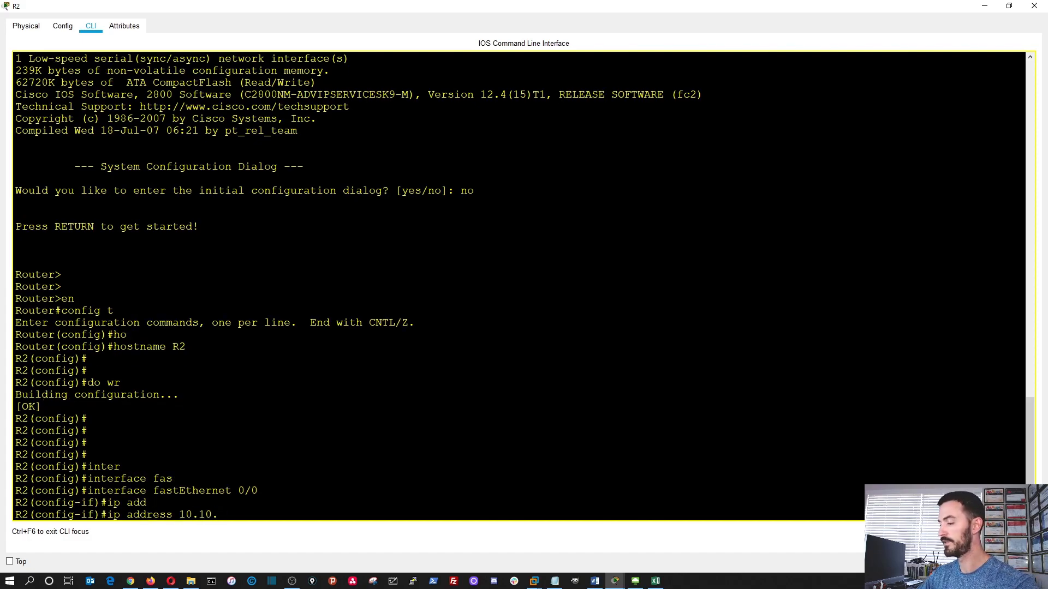
type("30")
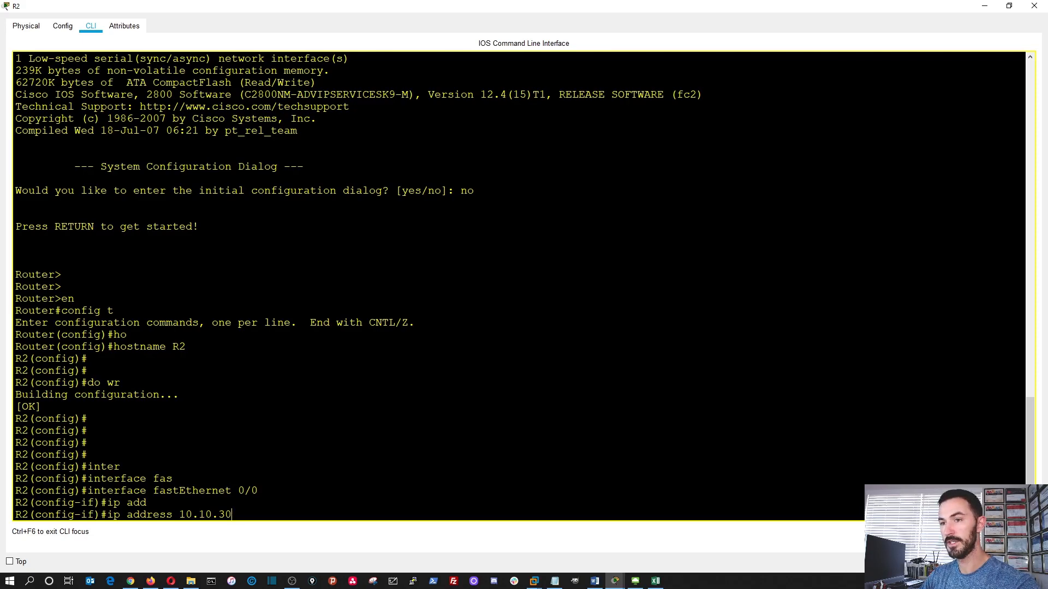
type(".1")
type(" 255")
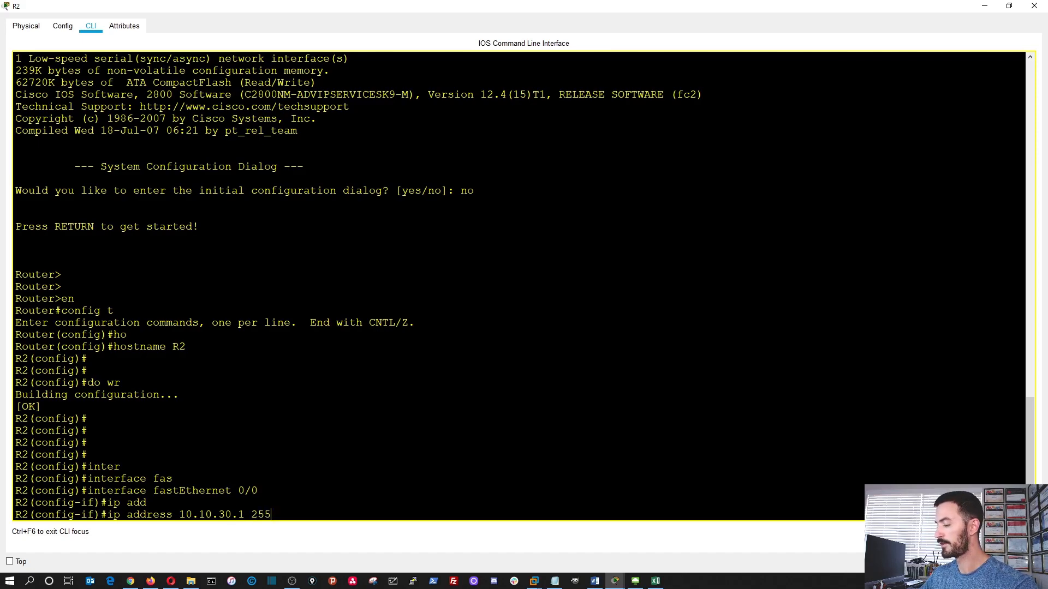
type(".255.2550")
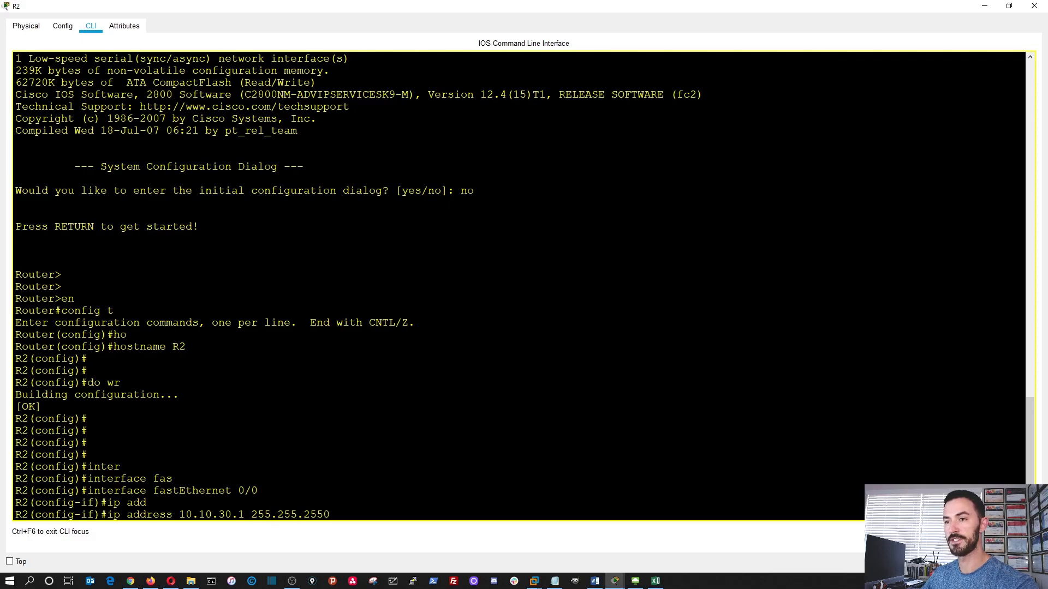
key("BackSpace")
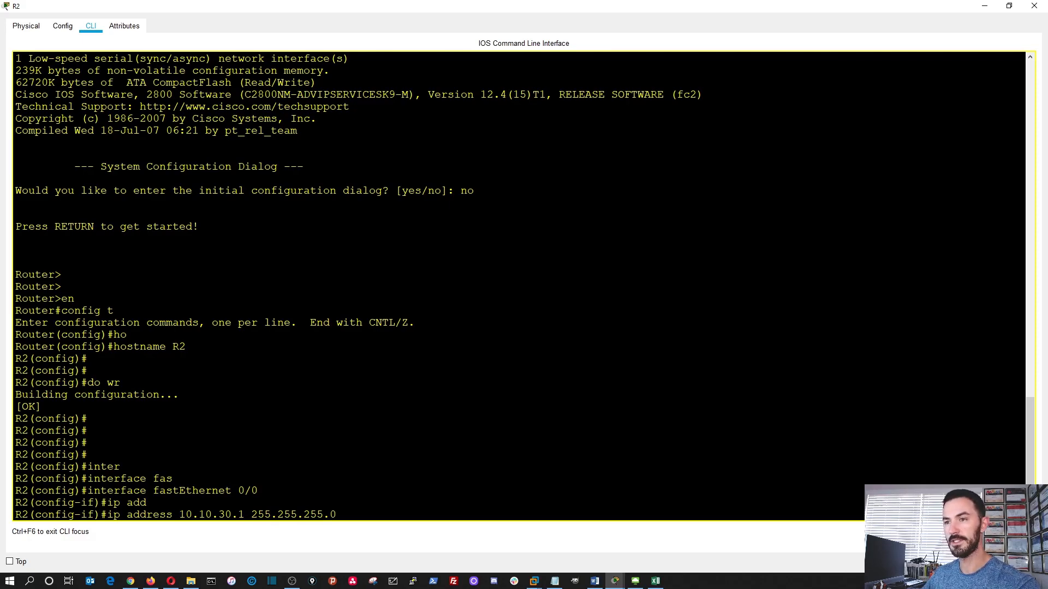
key("Return")
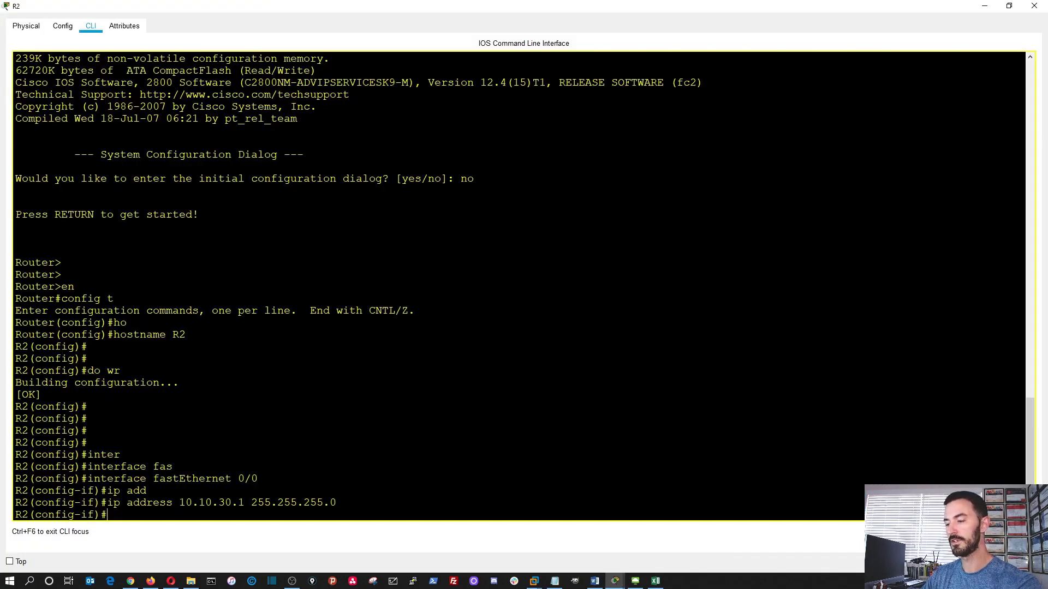
- Enable R2's fastEthernet 0/0 interface with the no shutdown command
type("o sh")
key("Tab")
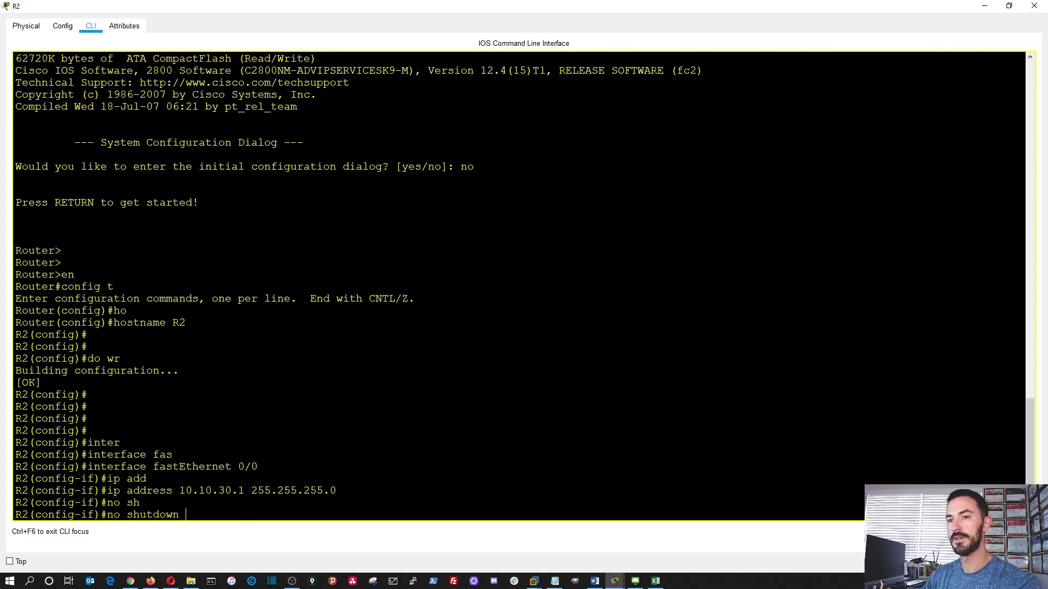
key("Return")
key("Return")
key("Return")
key("Return")
key("Return")
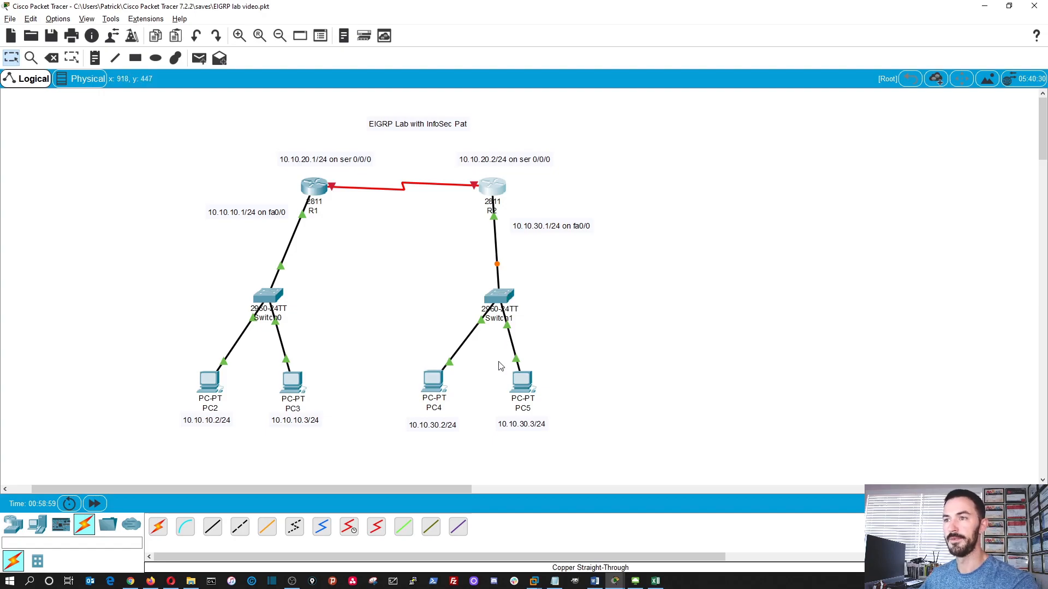
- Set PC4's static IP address to 10.10.30.2 with subnet mask 255.255.255.0
left_click(433, 381)
left_click_drag(427, 88, 699, 75)
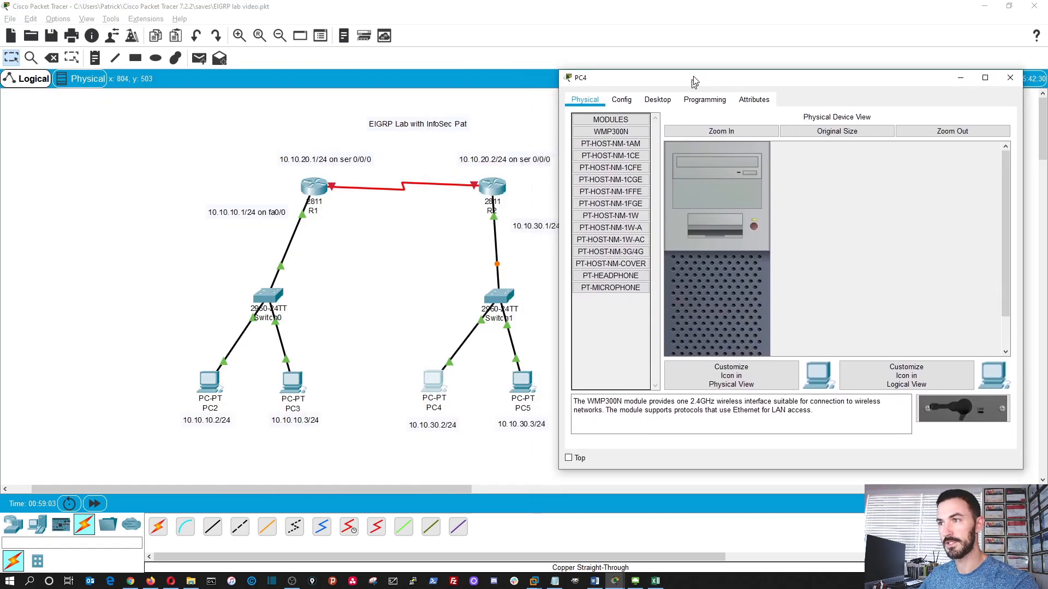
left_click(664, 91)
left_click(628, 145)
left_click(748, 171)
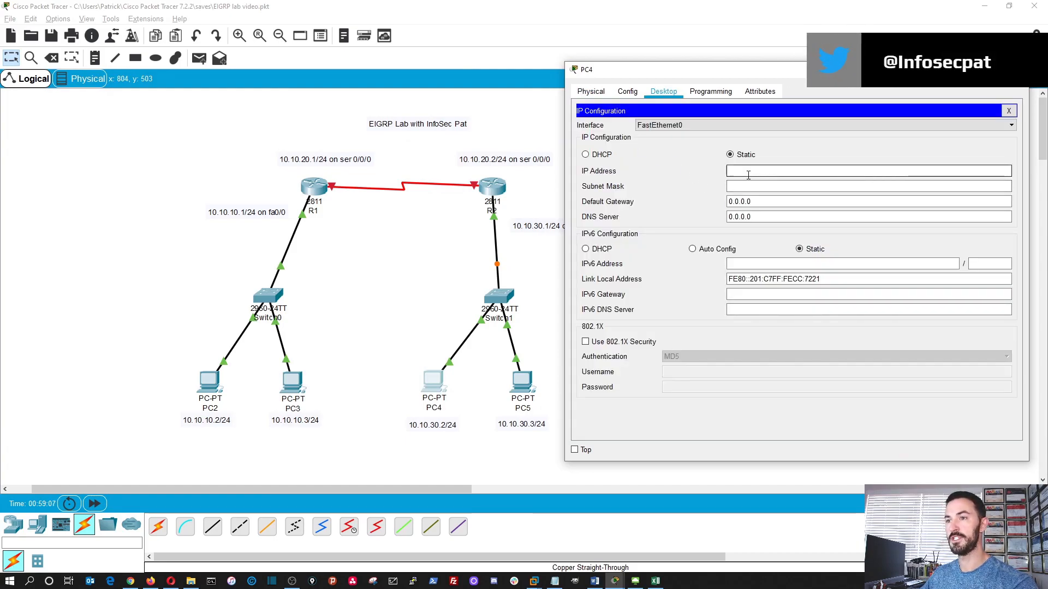
type("10.10.30.")
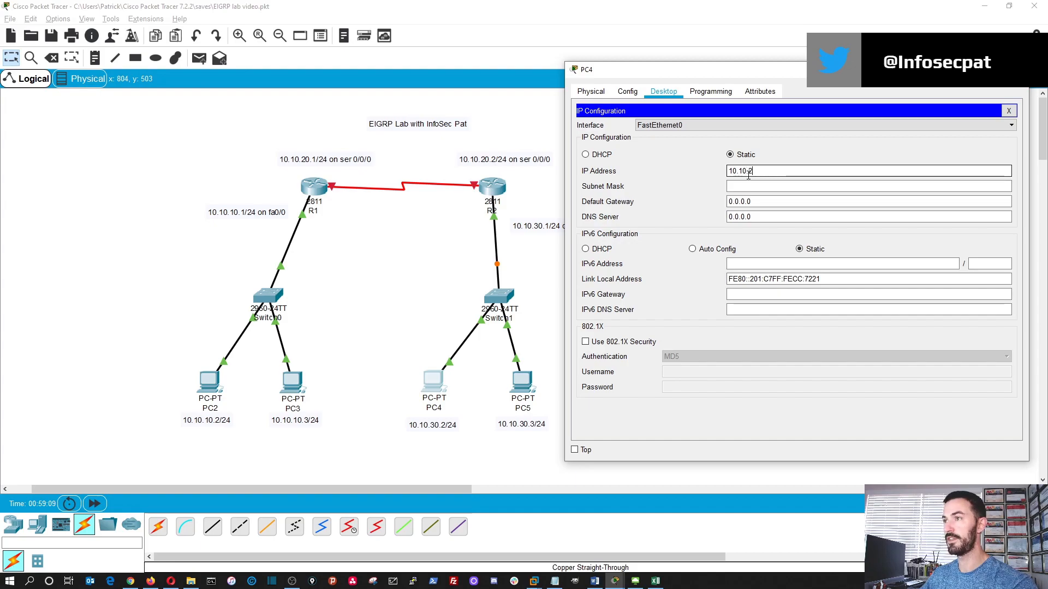
type("2")
key("Tab")
type("255")
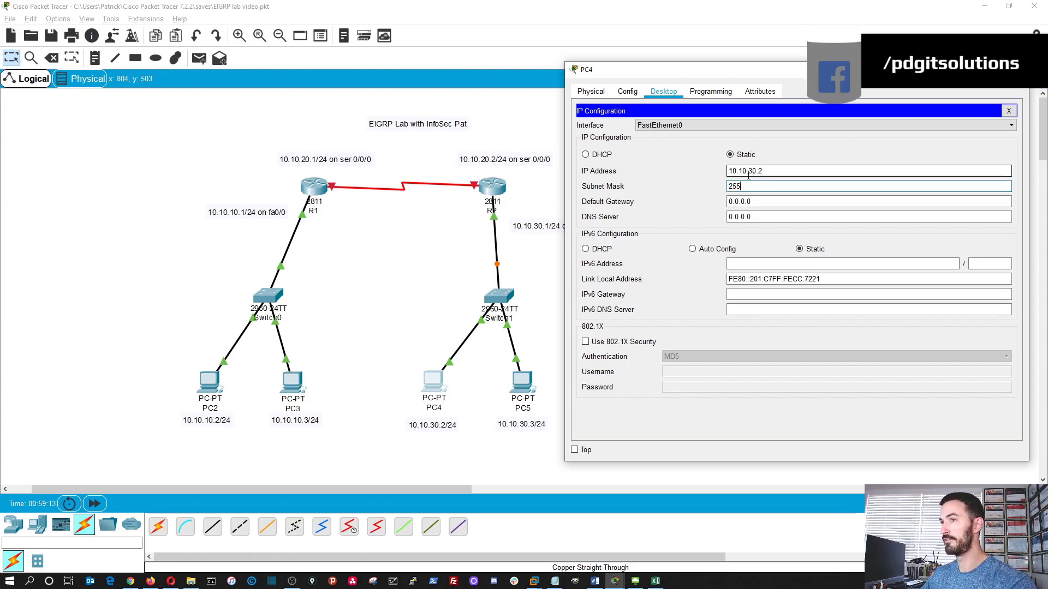
type(".255.255.0")
- Set PC4's default gateway to 10.10.30.1 and close its IP configuration
key("Tab")
type("10.10.30.1")
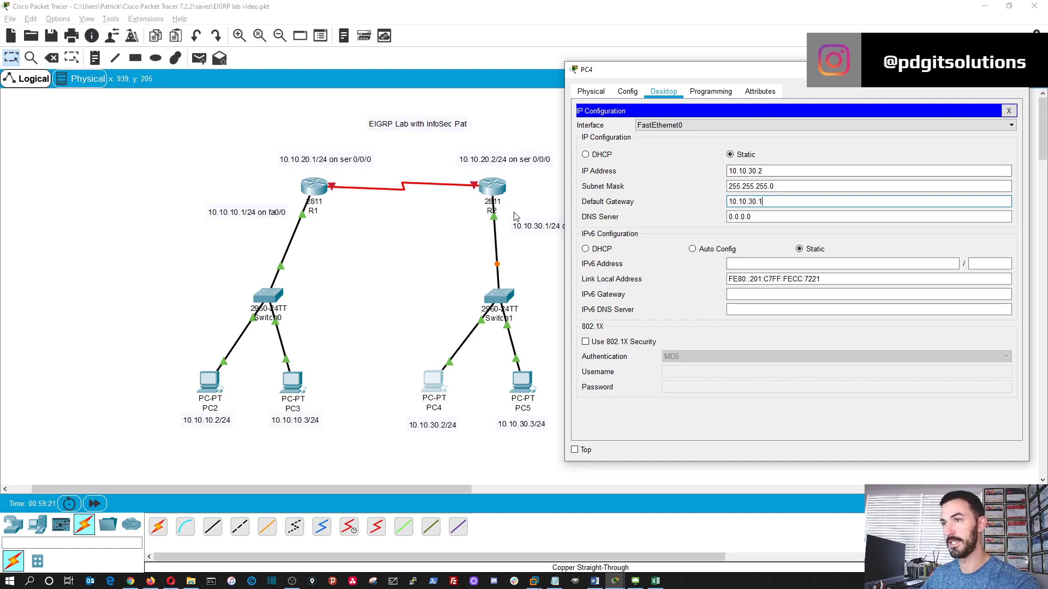
left_click(1009, 111)
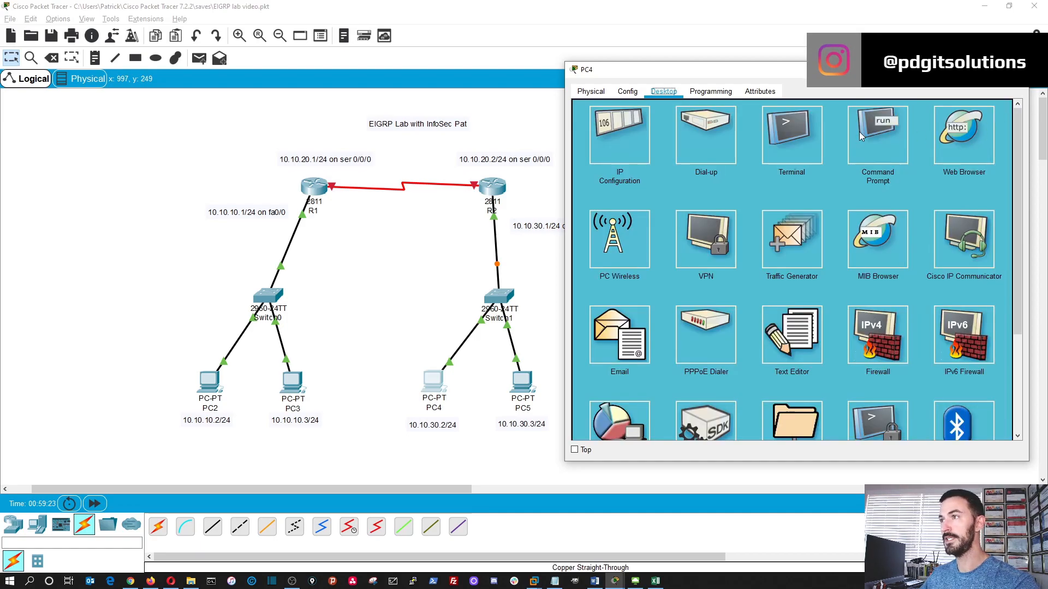
- Ping R2's FastEthernet address 10.10.30.1 from PC4's command prompt, then close the PC4 window
left_click(888, 130)
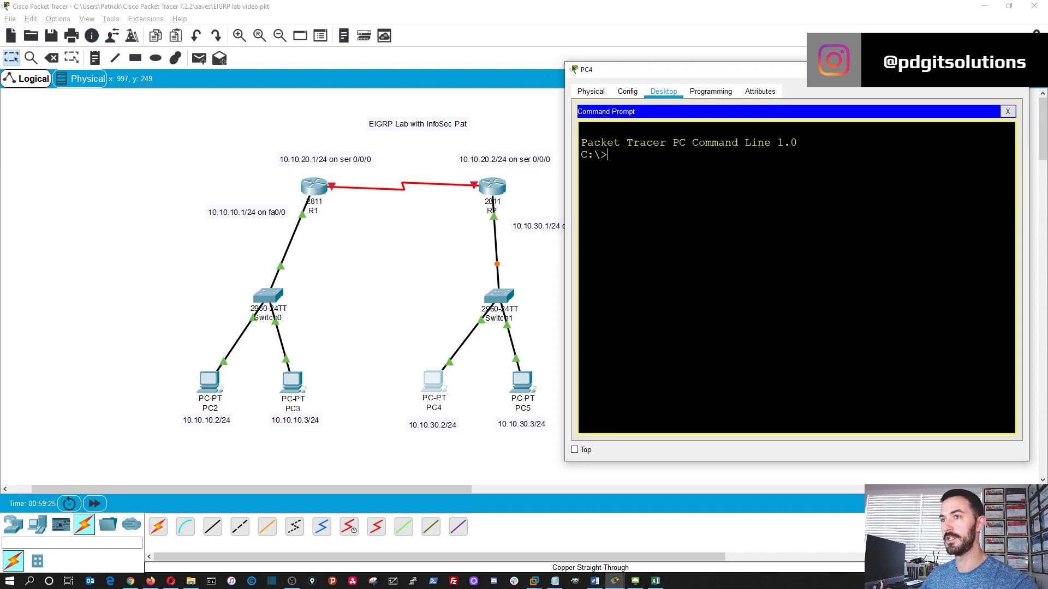
type("pi")
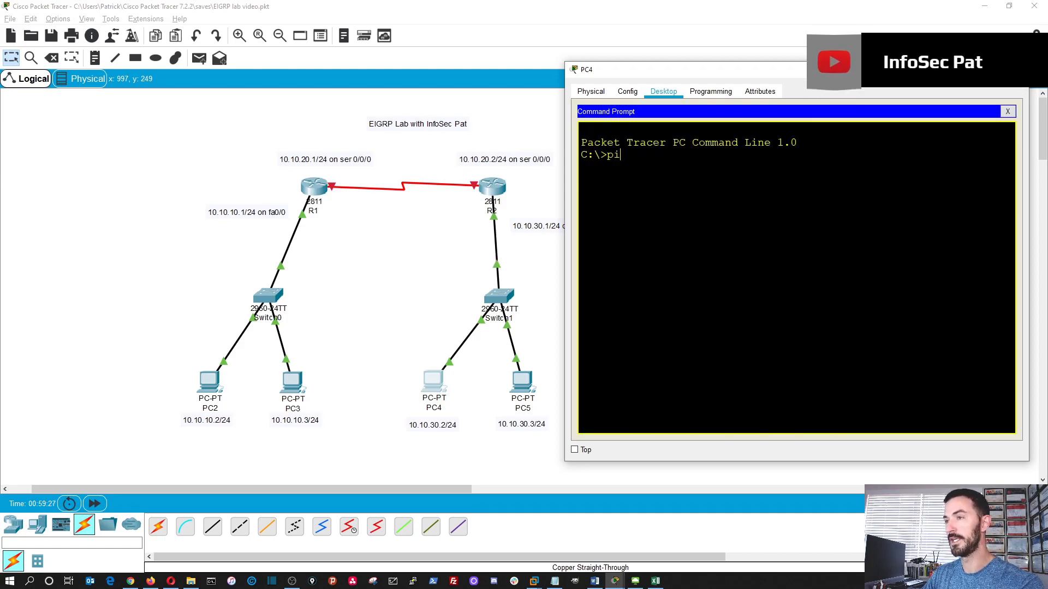
type("ng 10.10.30.1")
key("Return")
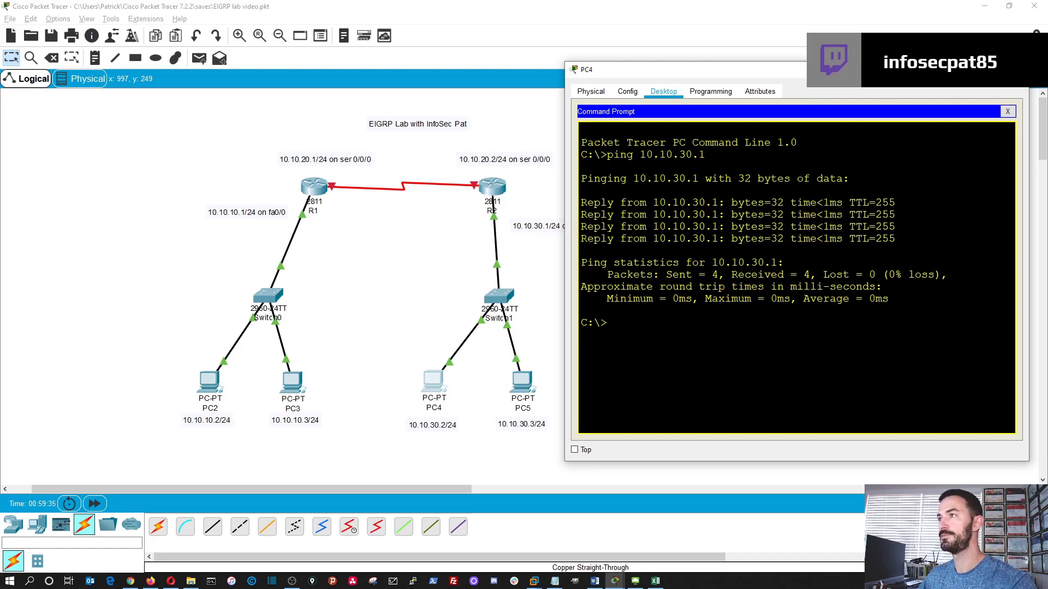
left_click(1008, 111)
left_click(1020, 70)
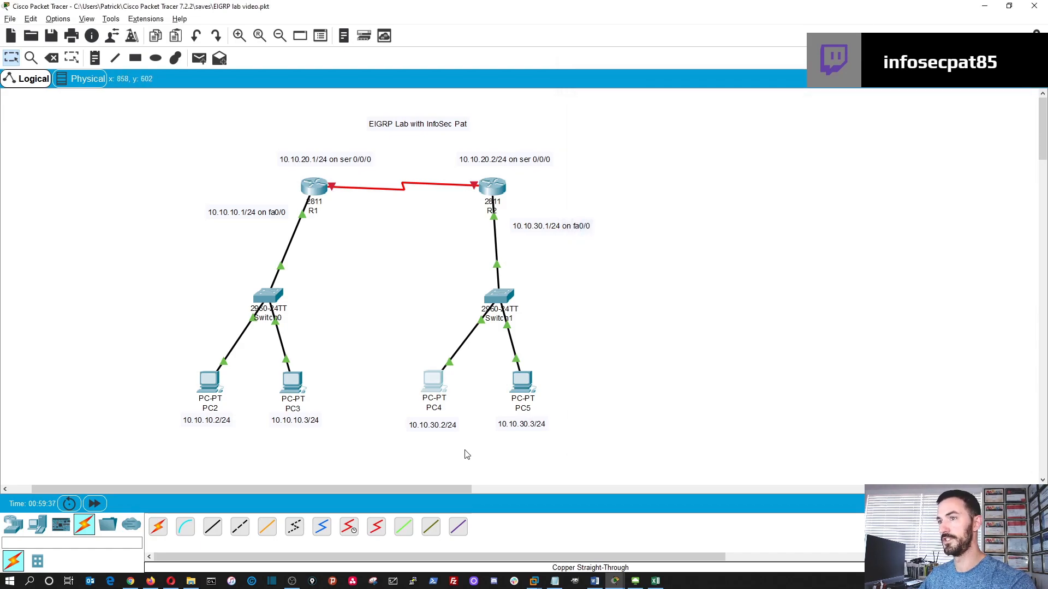
- Set PC5's static IP address to 10.10.30.3 with subnet mask 255.255.255.0
left_click(528, 390)
left_click_drag(583, 92, 863, 101)
left_click(668, 108)
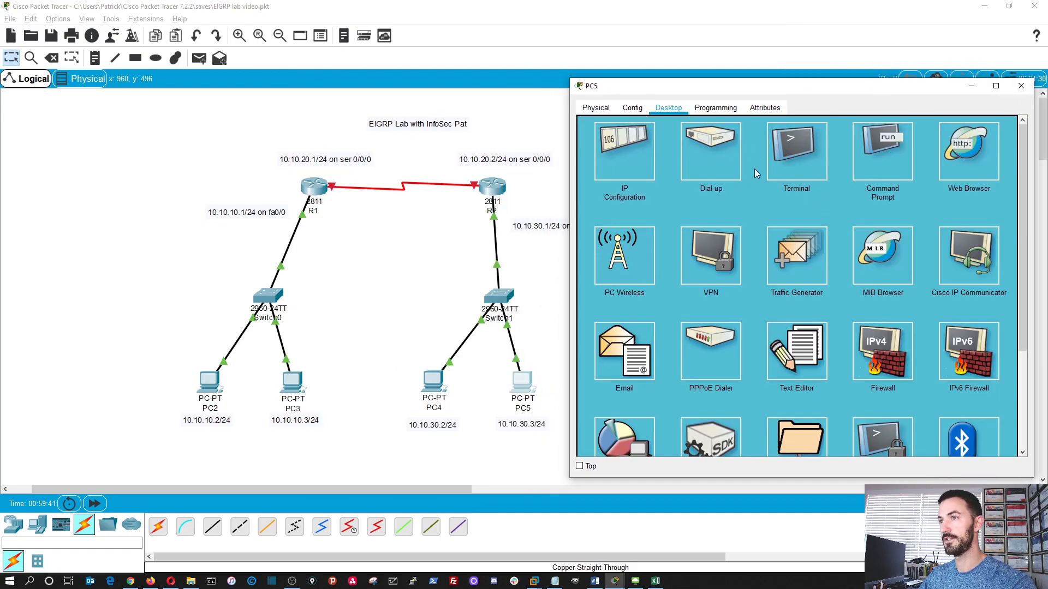
left_click(633, 166)
left_click(751, 188)
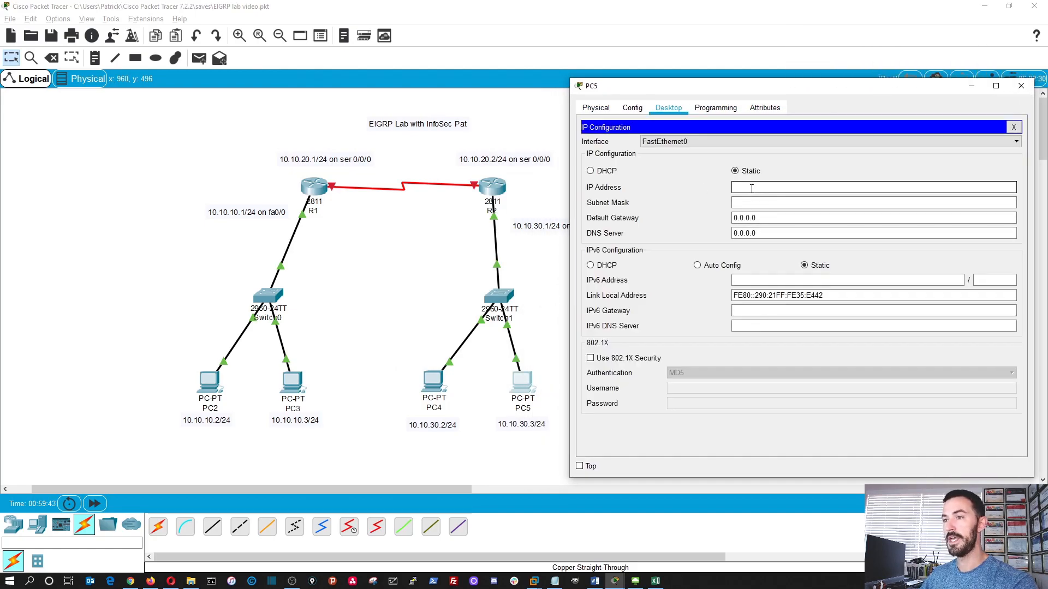
type("10.1")
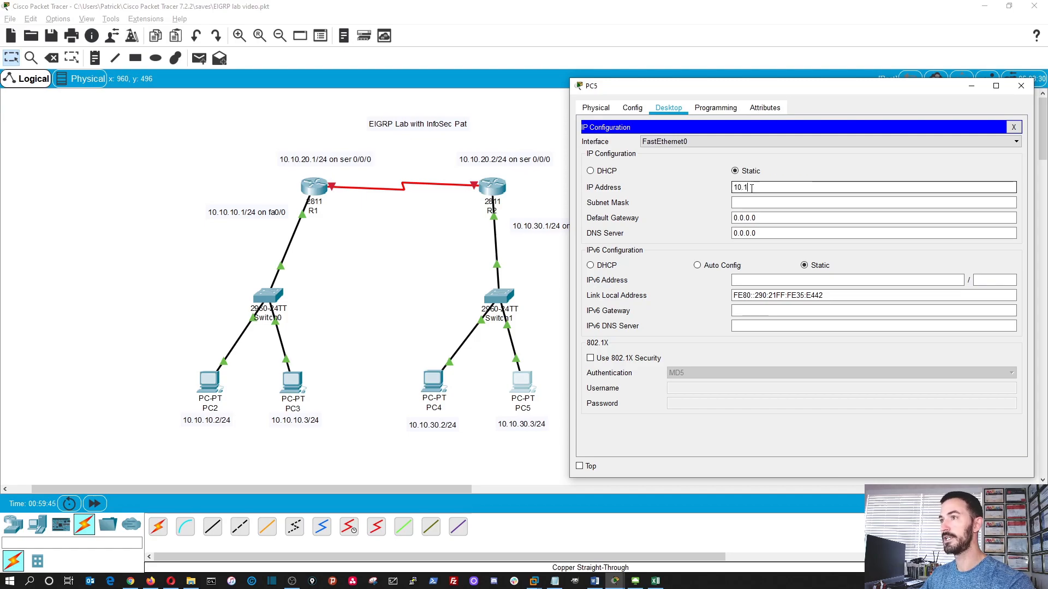
type("0.30.3")
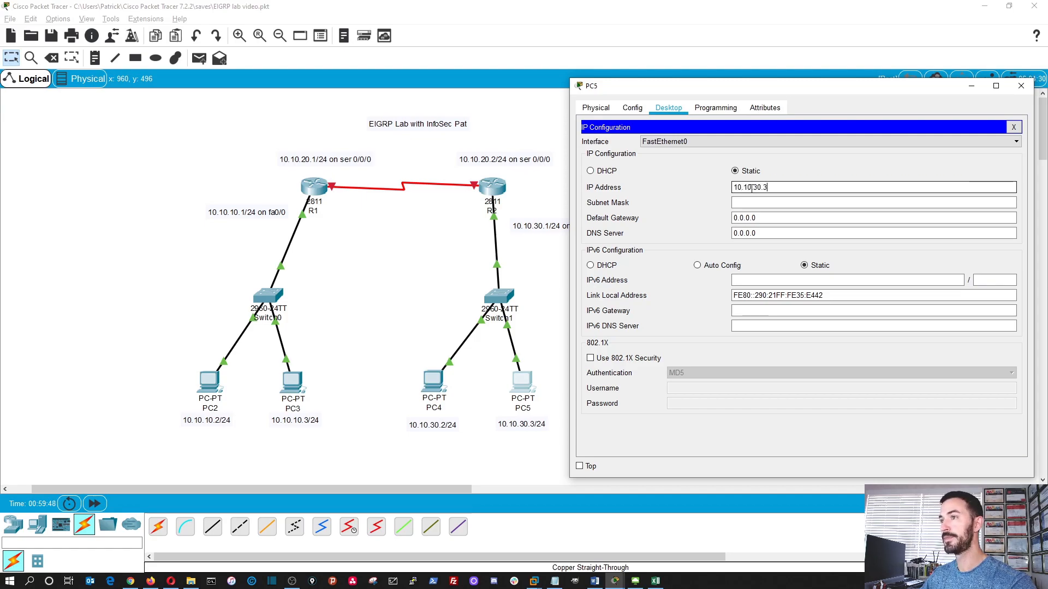
key("Tab")
type("255.")
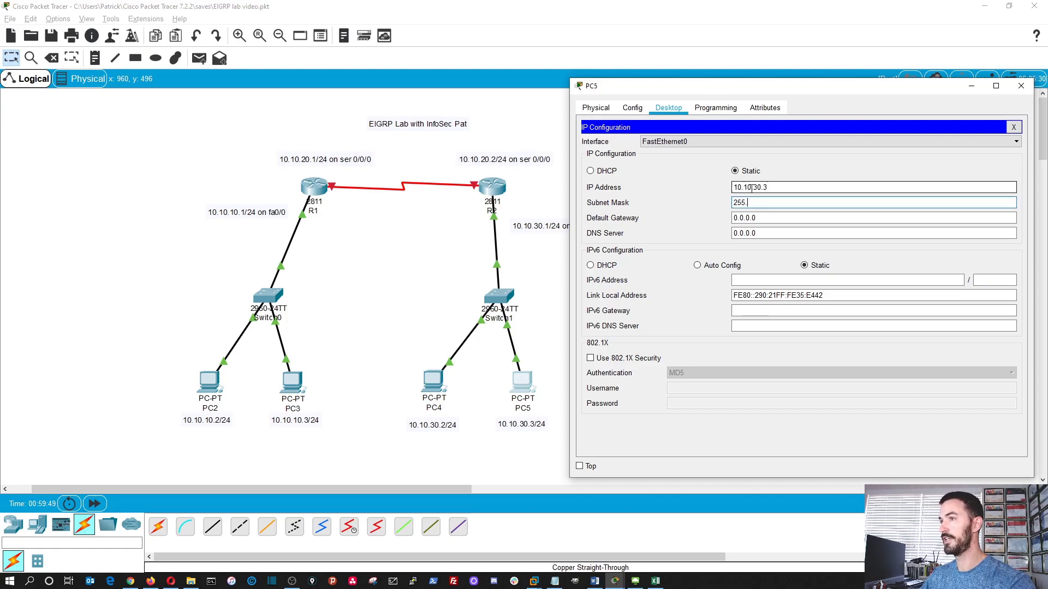
type("255.255")
type(".0")
key("Tab")
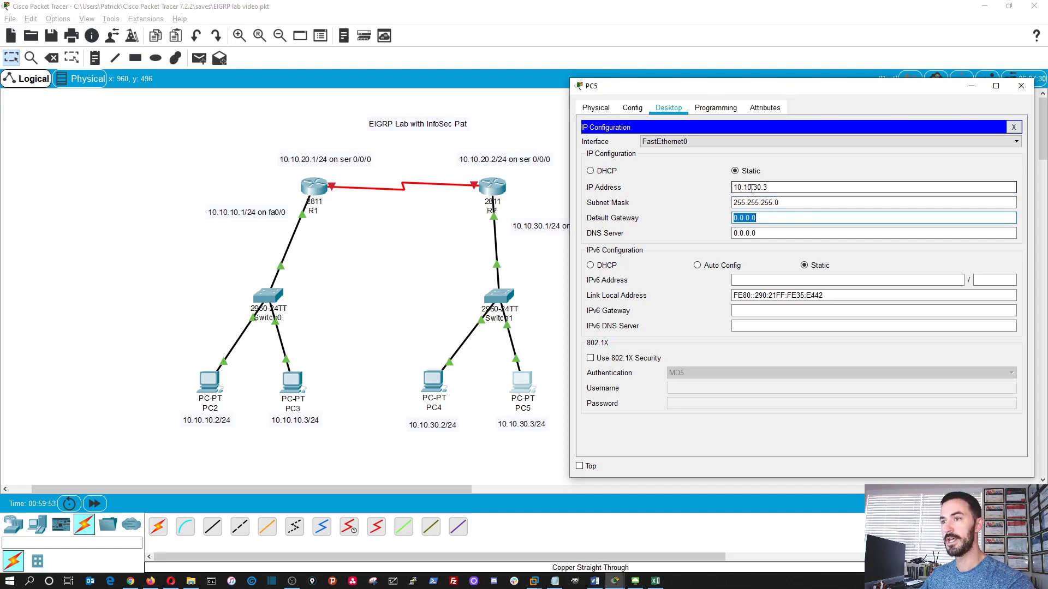
- Set PC5's default gateway to 10.10.30.1 and close the PC5 window
type("10.10")
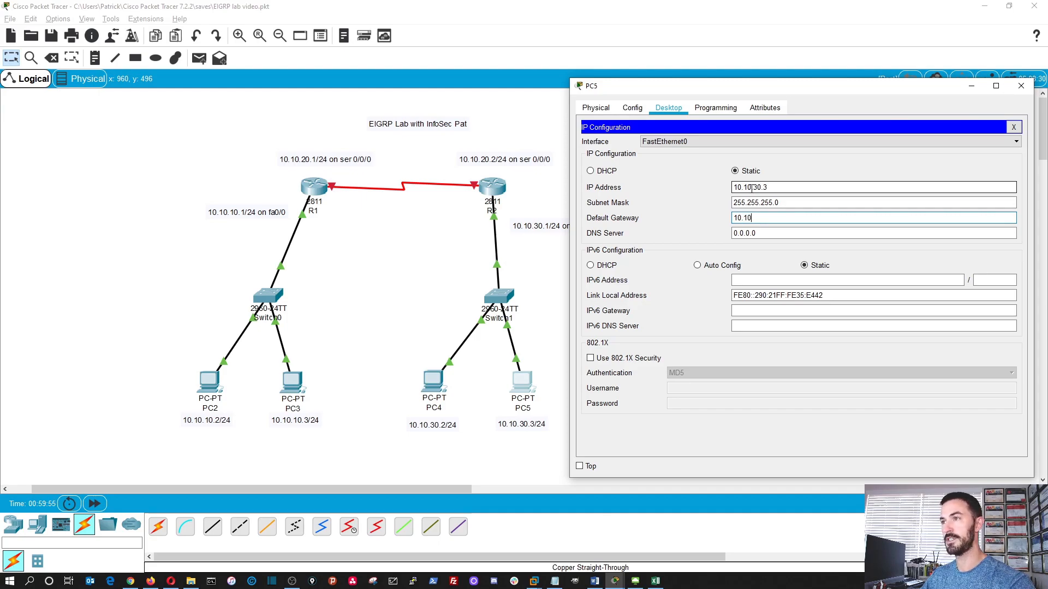
type(".30.1")
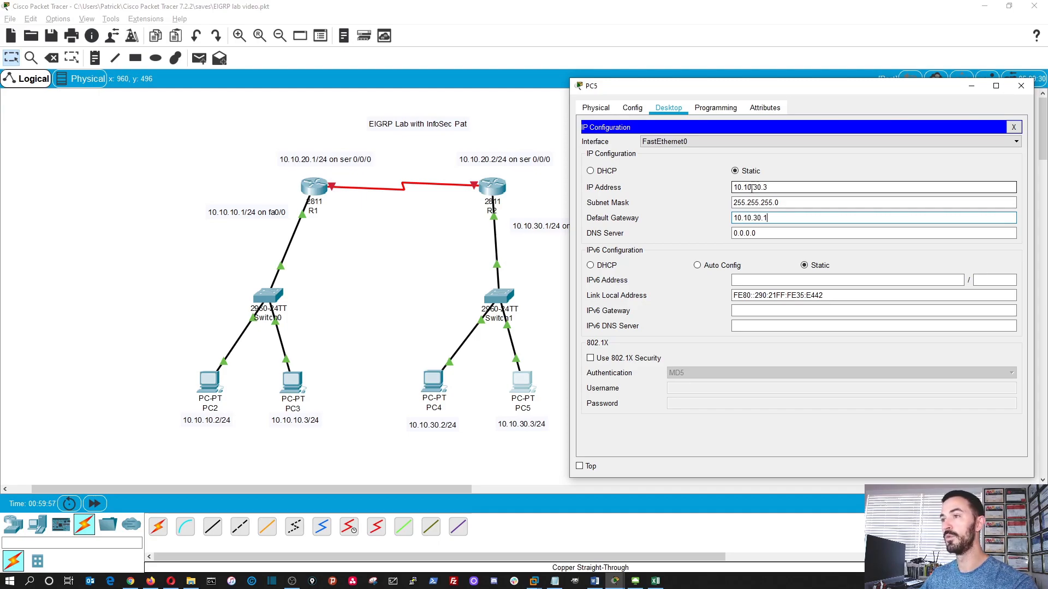
left_click(1014, 127)
left_click(1020, 86)
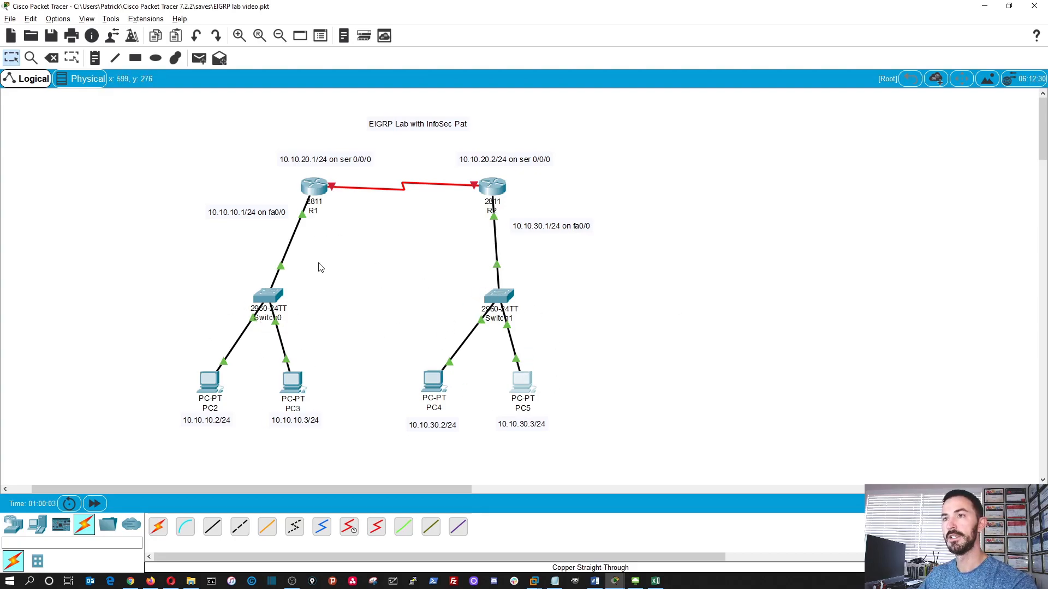
- Open R2's command line at full size and exit interface configuration to global configuration mode
left_click(498, 189)
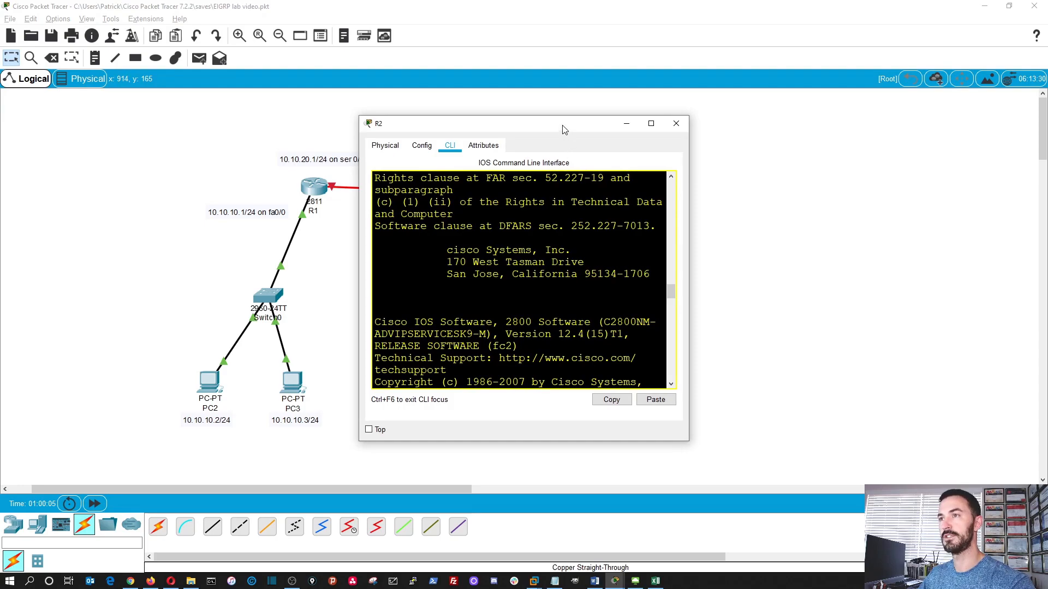
double_click(563, 115)
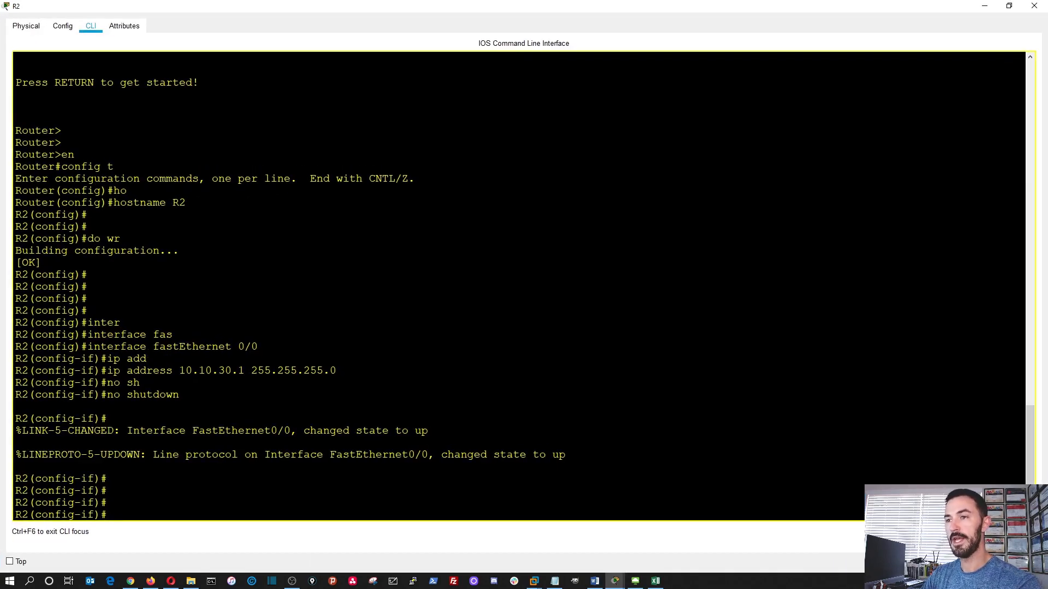
type("exit")
key("Return")
key("Return")
key("Return")
key("Return")
key("Return")
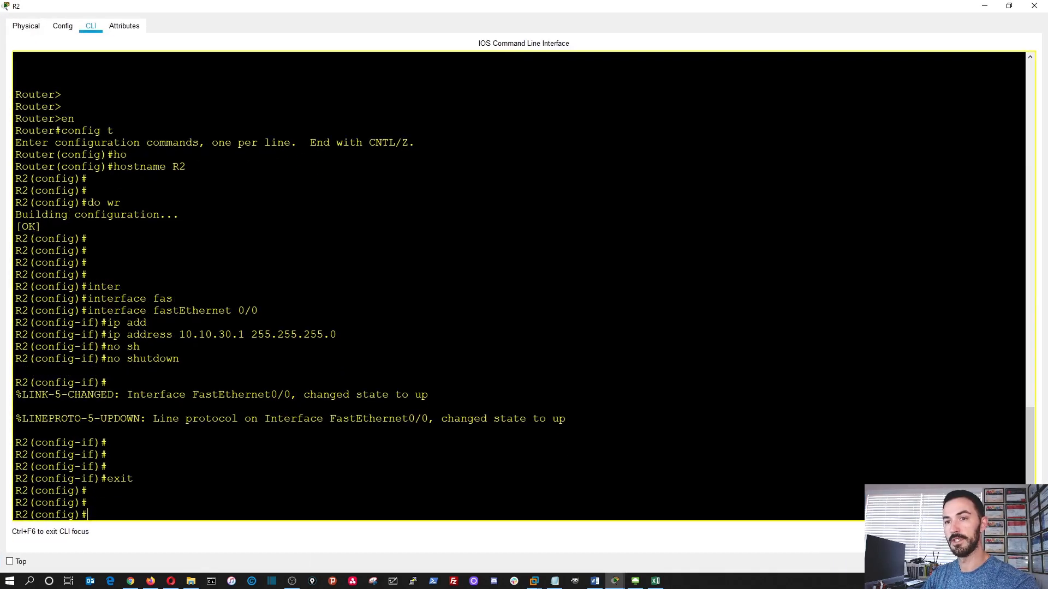
- Display R2's brief IP interface summary from configuration mode with do show ip inter br
type("do sh")
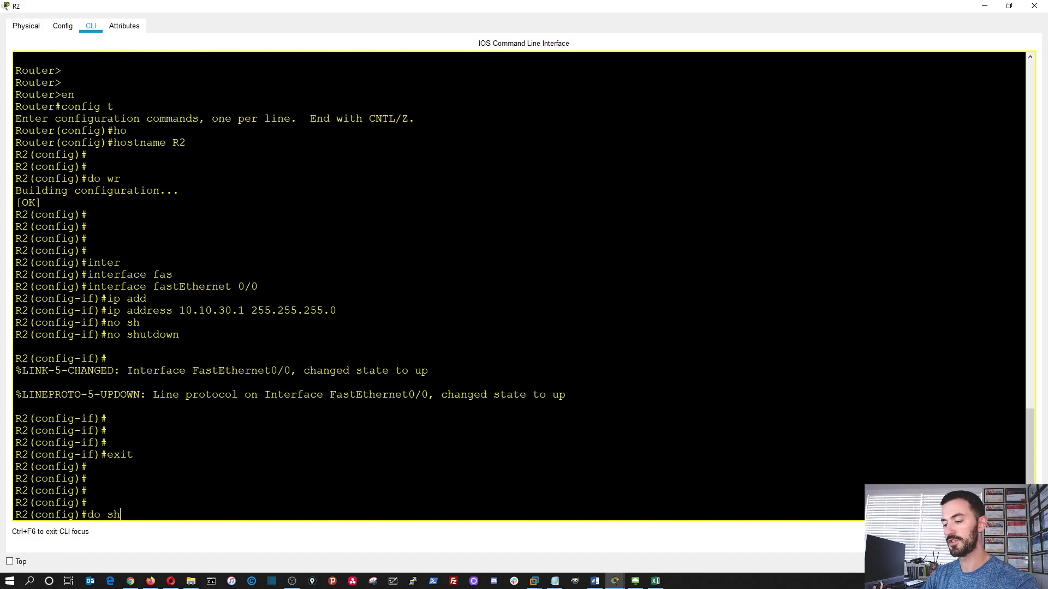
type("ow ip inter br")
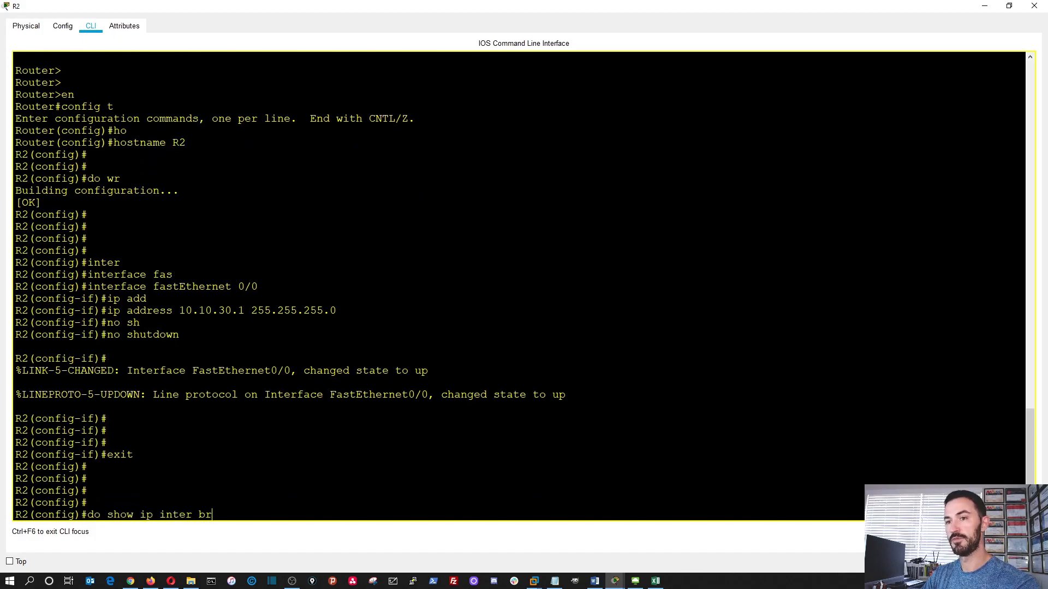
key("Return")
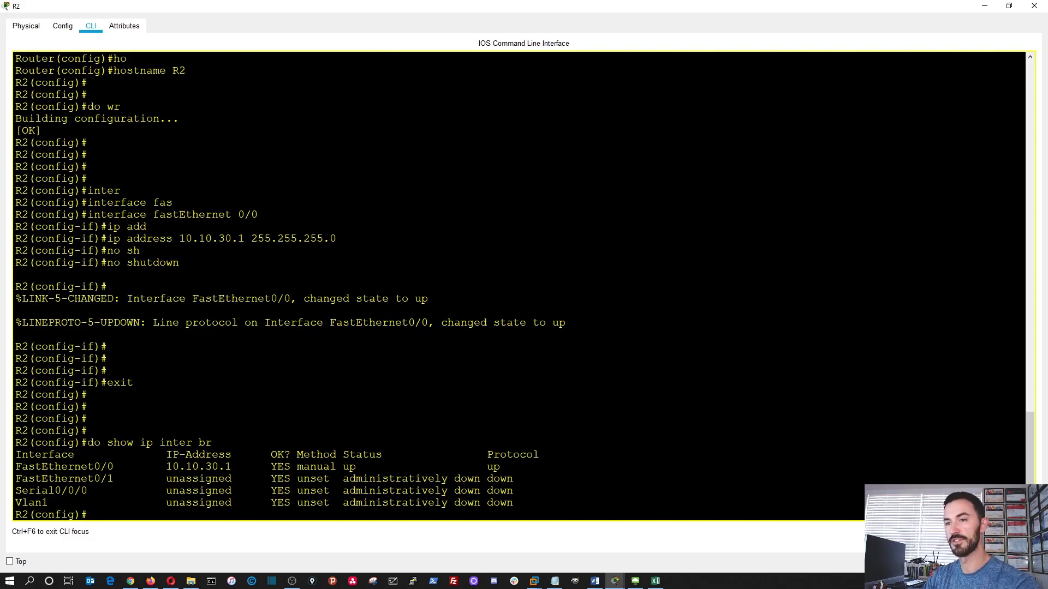
- Assign IP address 10.10.20.2 with subnet mask 255.255.255.0 to R2's interface serial 0/0/0
type("onfig)#inter ")
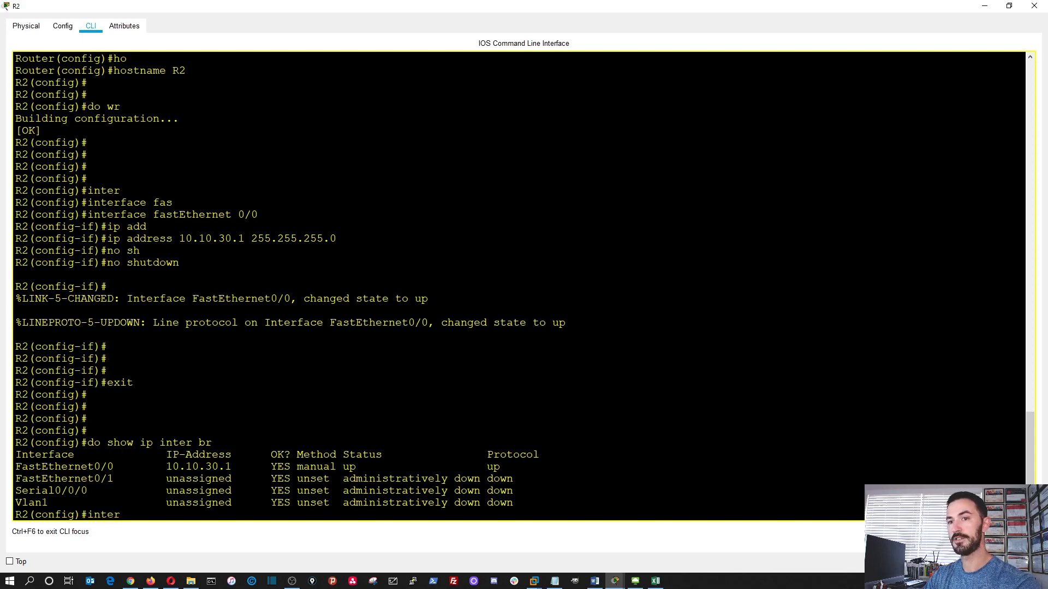
type("ser")
key("Tab")
type("0/0/0")
key("Return")
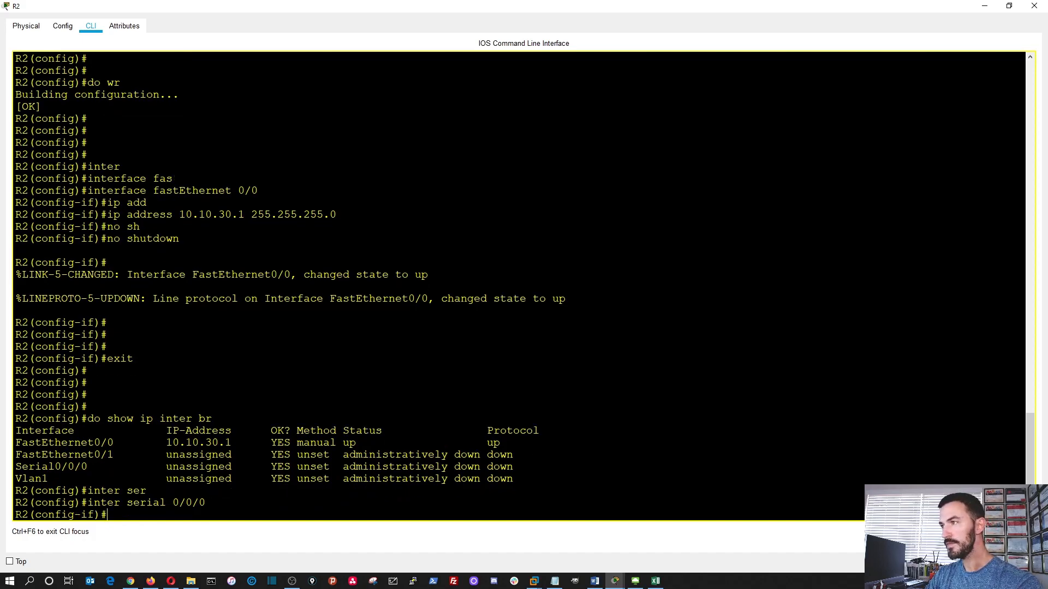
type("ip add")
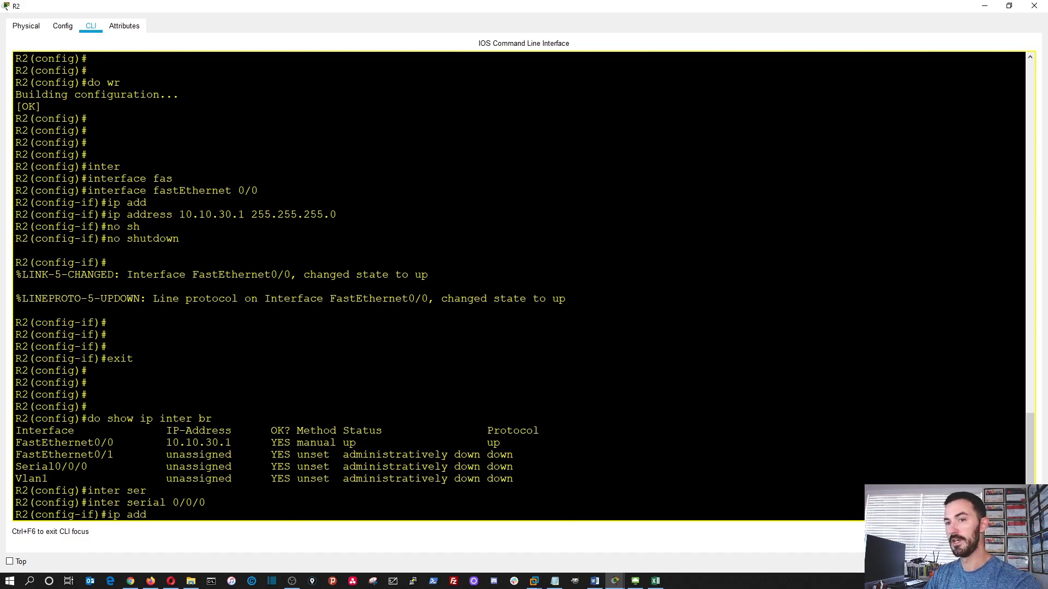
key("Tab")
type("10.10.20.")
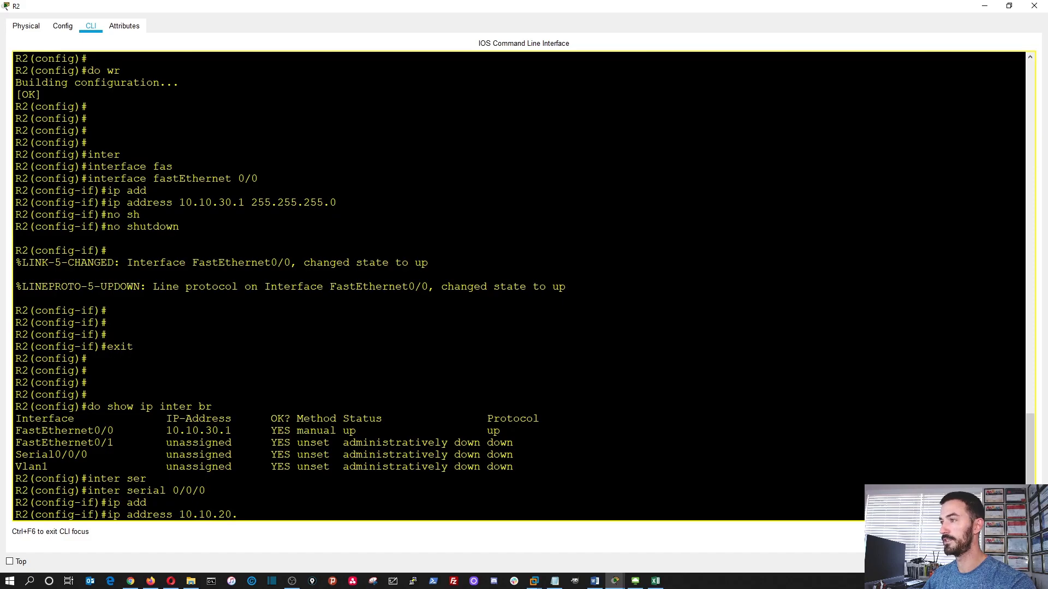
type("2 2")
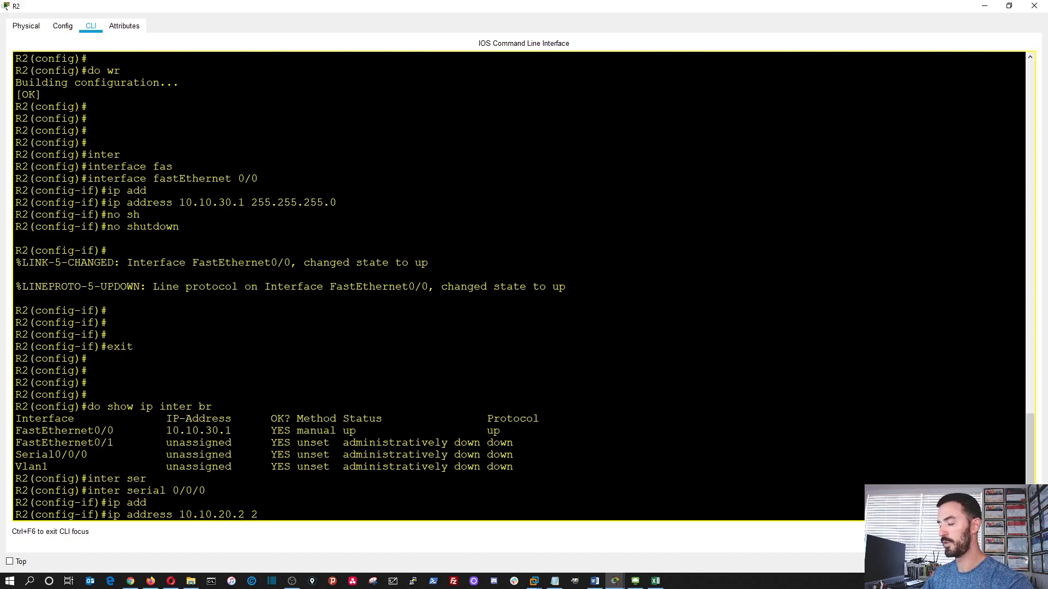
type("55.255.255")
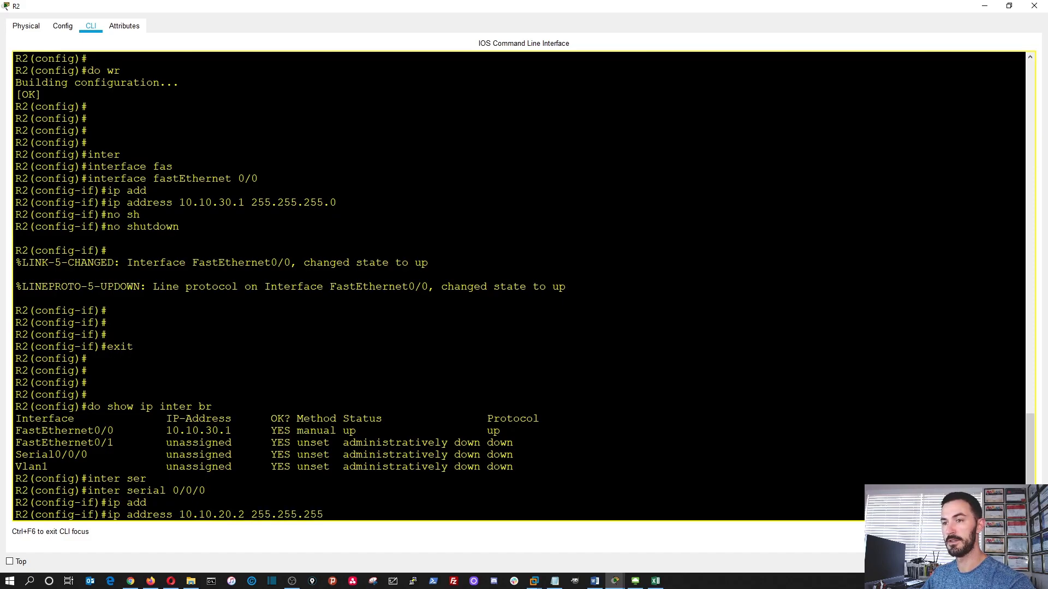
key("Return")
key("Return")
key("Return")
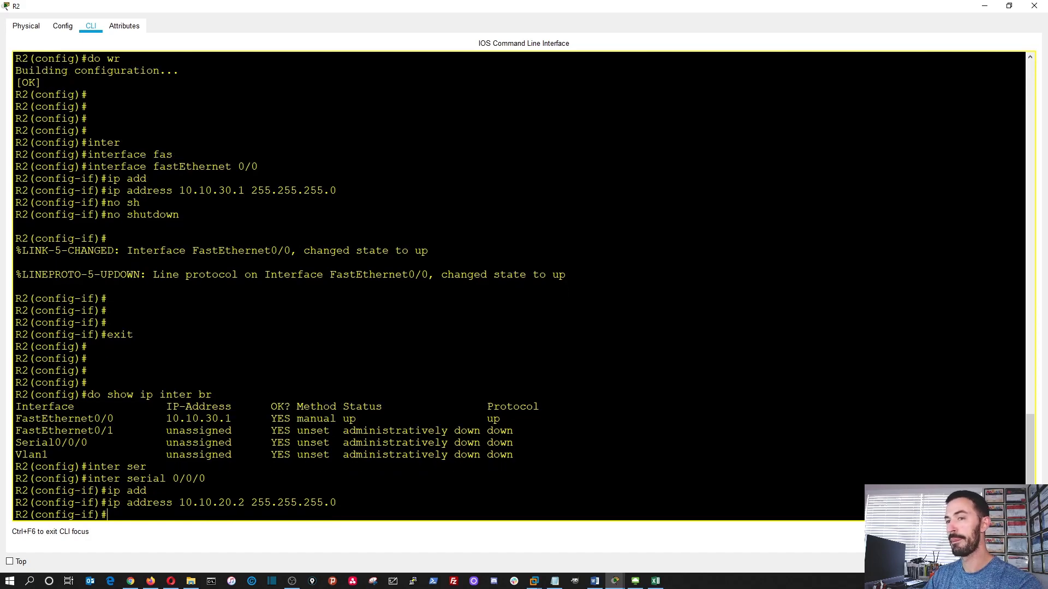
- Enable R2's serial 0/0/0 interface with no shutdown
type("no shu")
key("Tab")
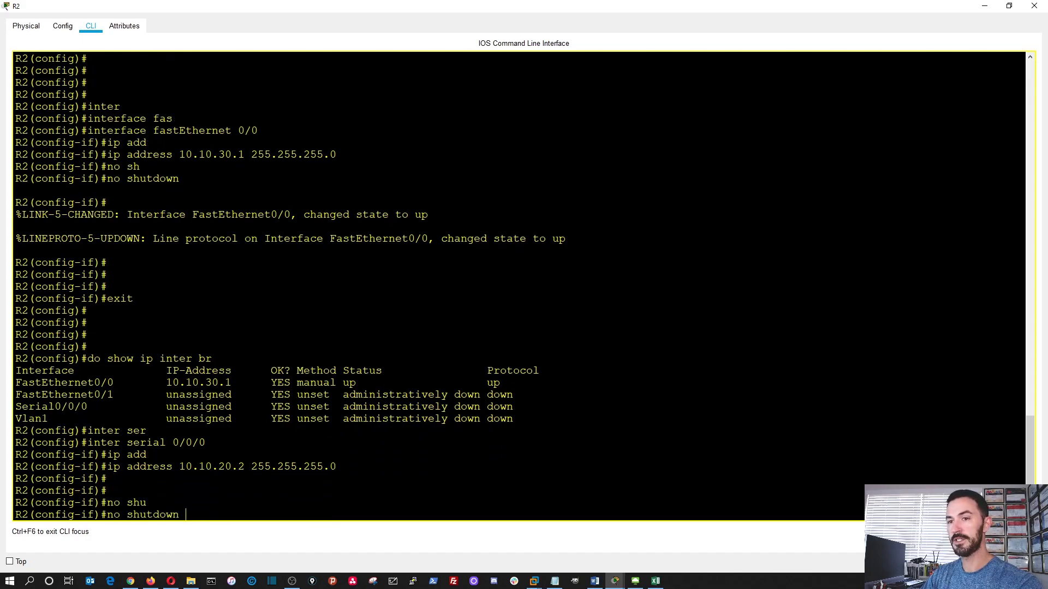
key("Return")
key("Return")
key("Return")
key("Return")
key("Return")
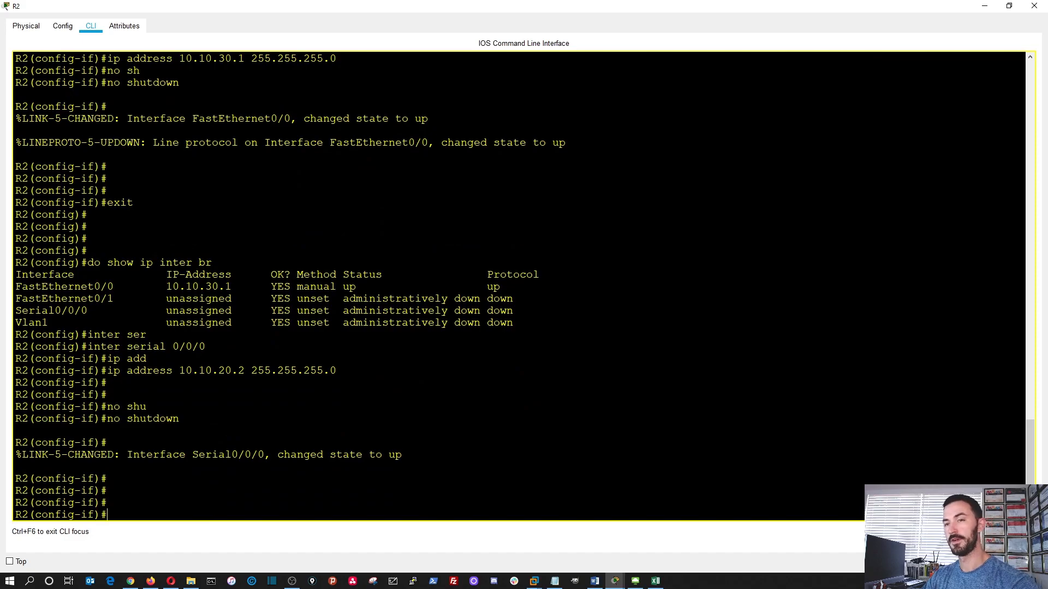
- Save R2's running configuration with do wr and close the R2 window
type("do wr")
key("Return")
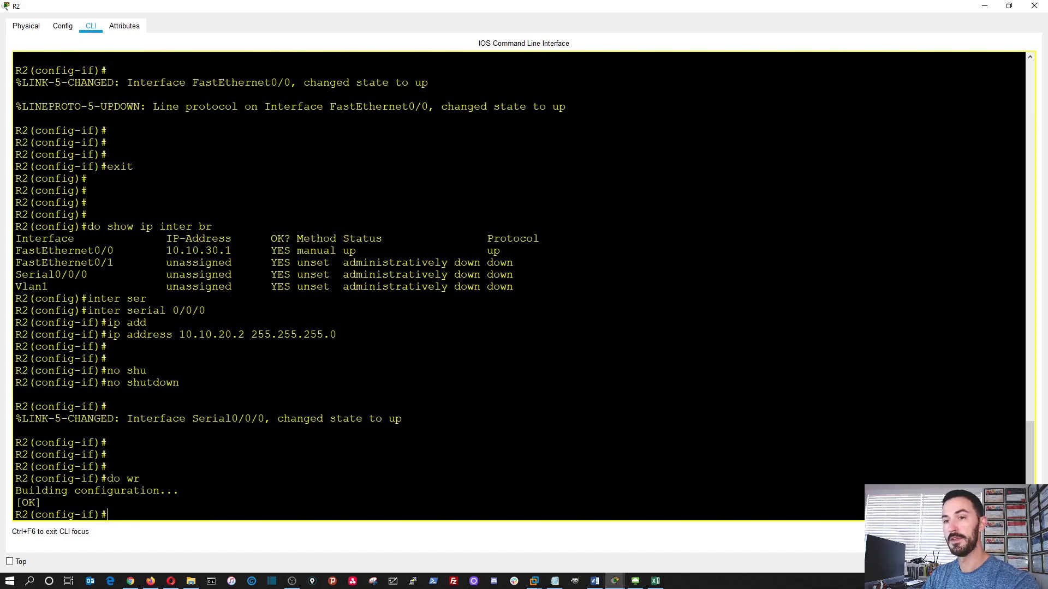
key("Return")
key("Return")
key("Return")
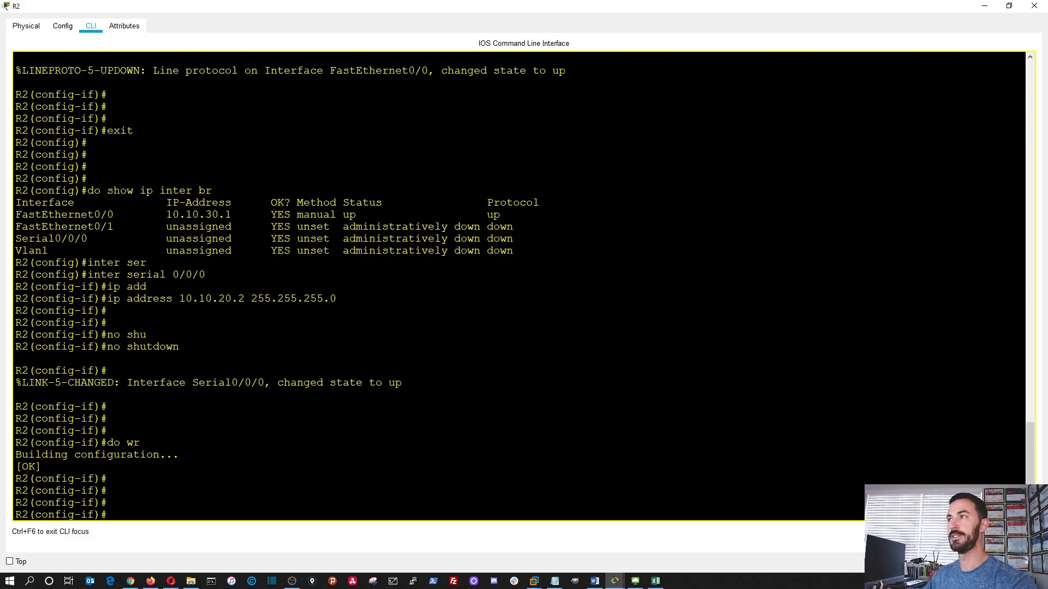
left_click(1033, 6)
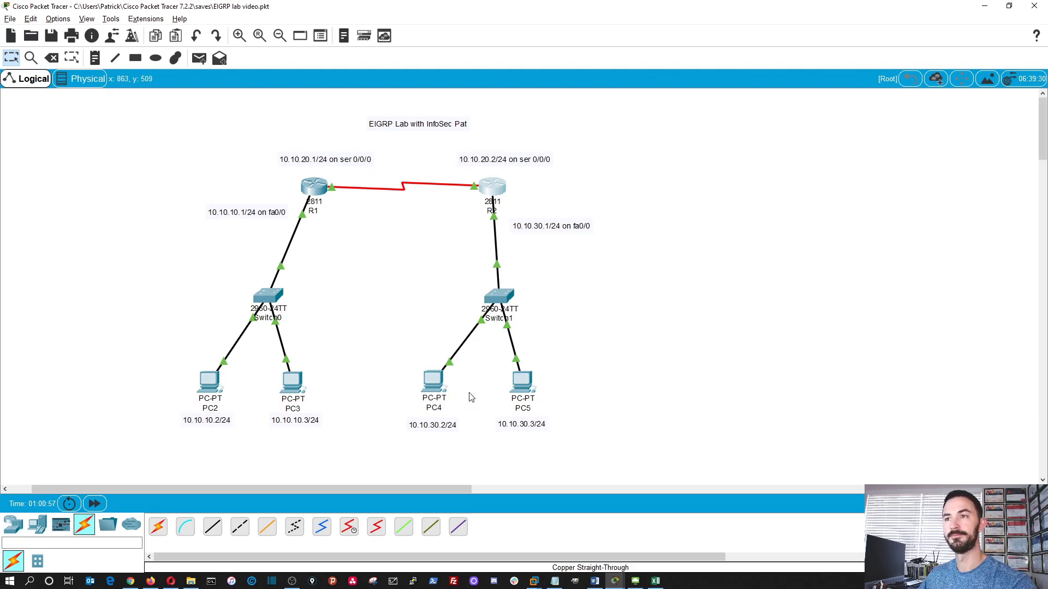
- Open PC2's command prompt and display its address settings with ipconfig
left_click(213, 391)
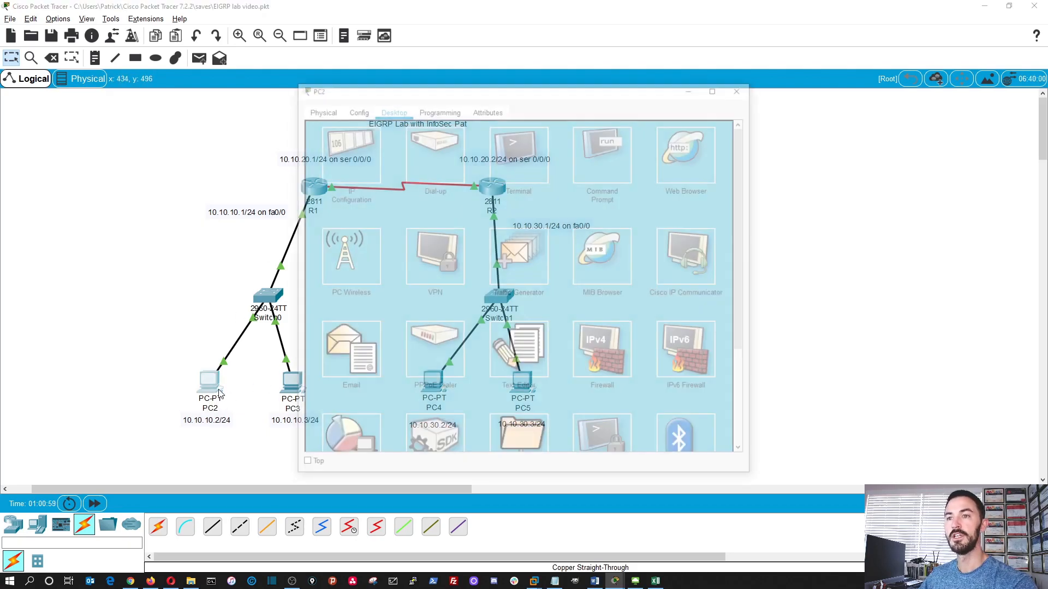
left_click_drag(467, 91, 732, 57)
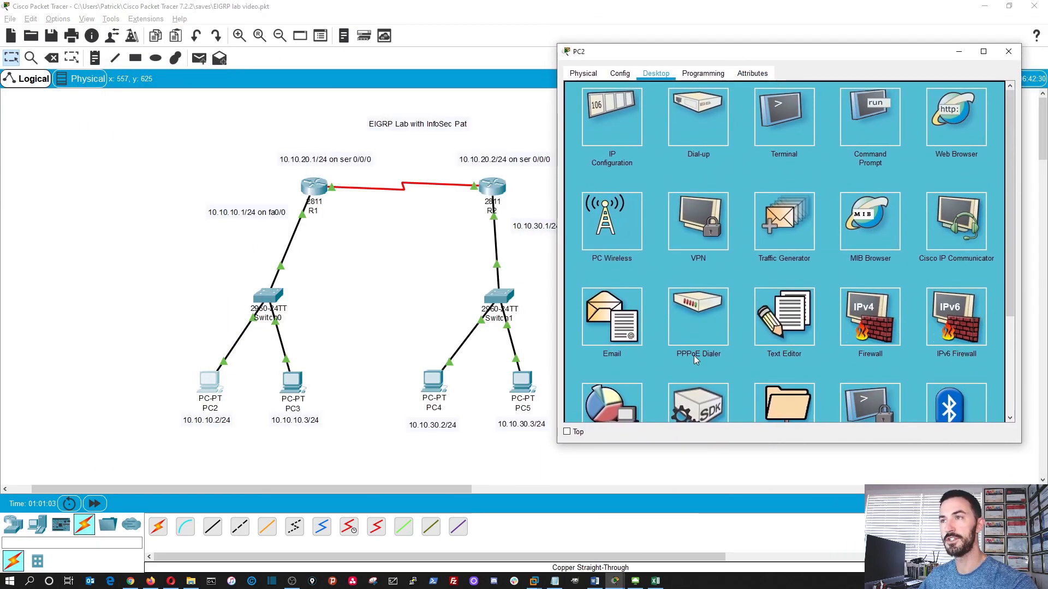
left_click(868, 129)
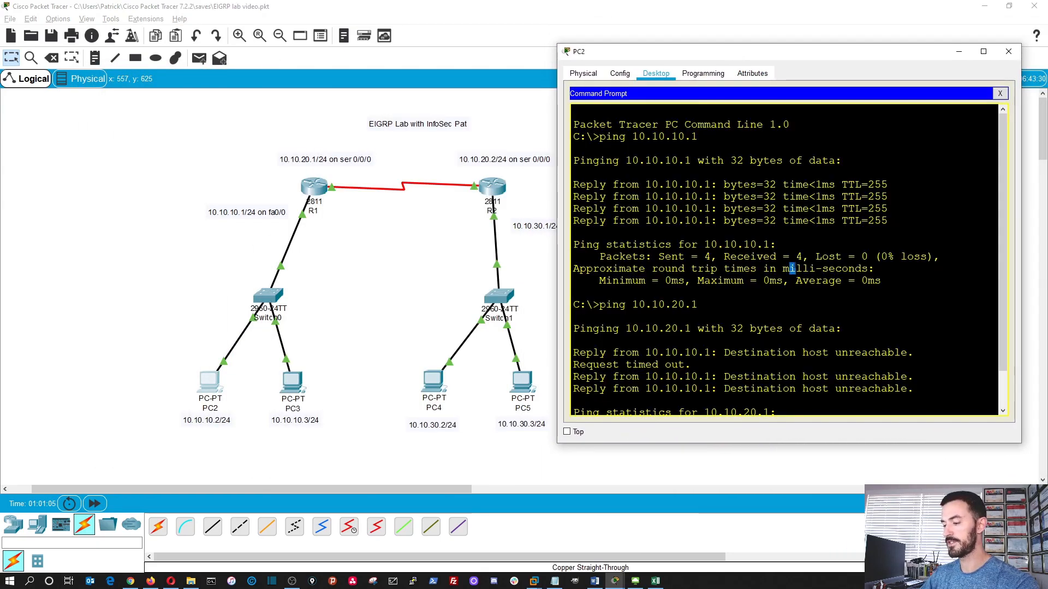
key("Return")
key("Return")
key("Return")
key("Return")
key("Return")
key("Up")
key("BackSpace")
key("BackSpace")
key("BackSpace")
key("BackSpace")
key("BackSpace")
key("BackSpace")
key("BackSpace")
key("BackSpace")
key("BackSpace")
key("BackSpace")
key("BackSpace")
key("BackSpace")
key("BackSpace")
key("BackSpace")
key("BackSpace")
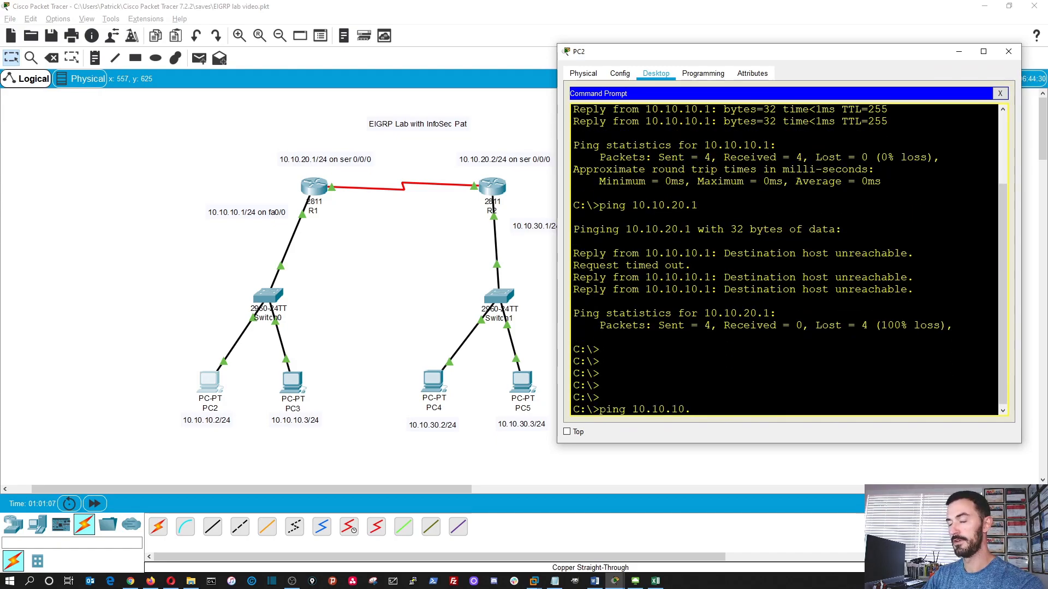
type("ipconfig")
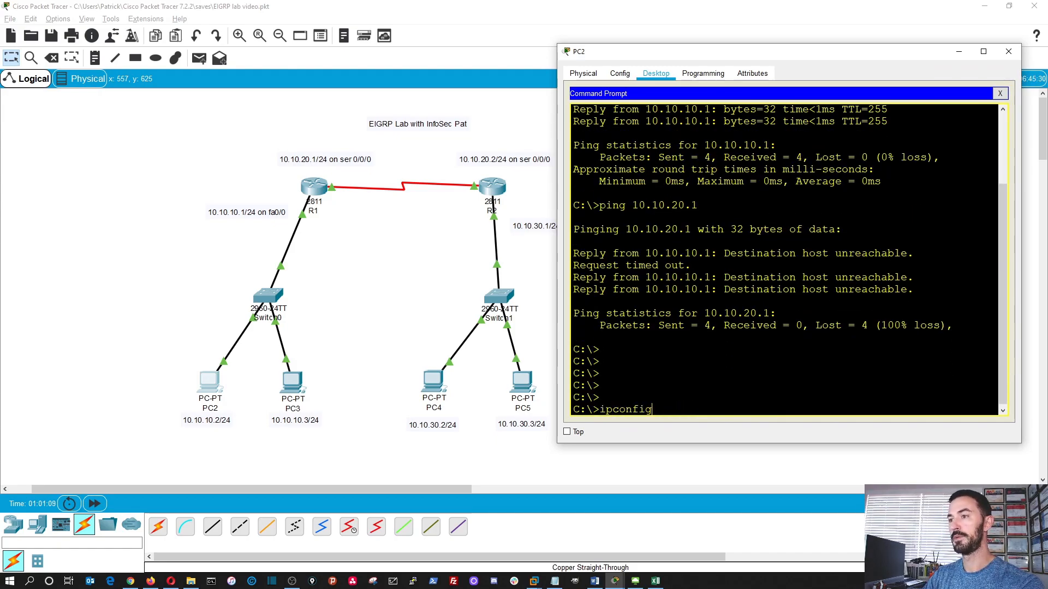
key("Return")
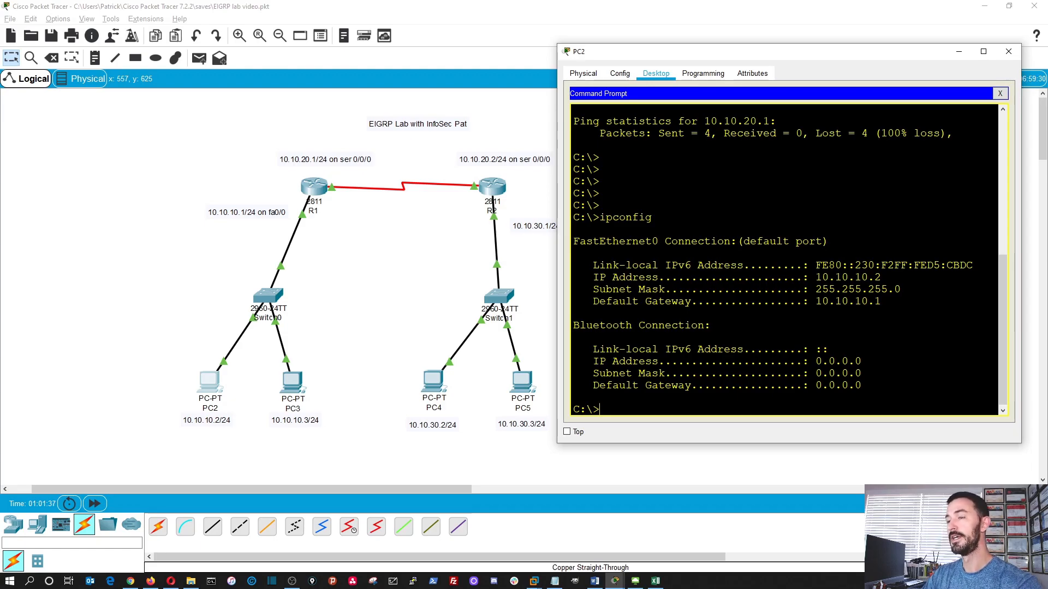
- Ping R2's FastEthernet address 10.10.30.1 from PC2, then close the PC2 window
type("ping 10.10.30.1")
key("Return")
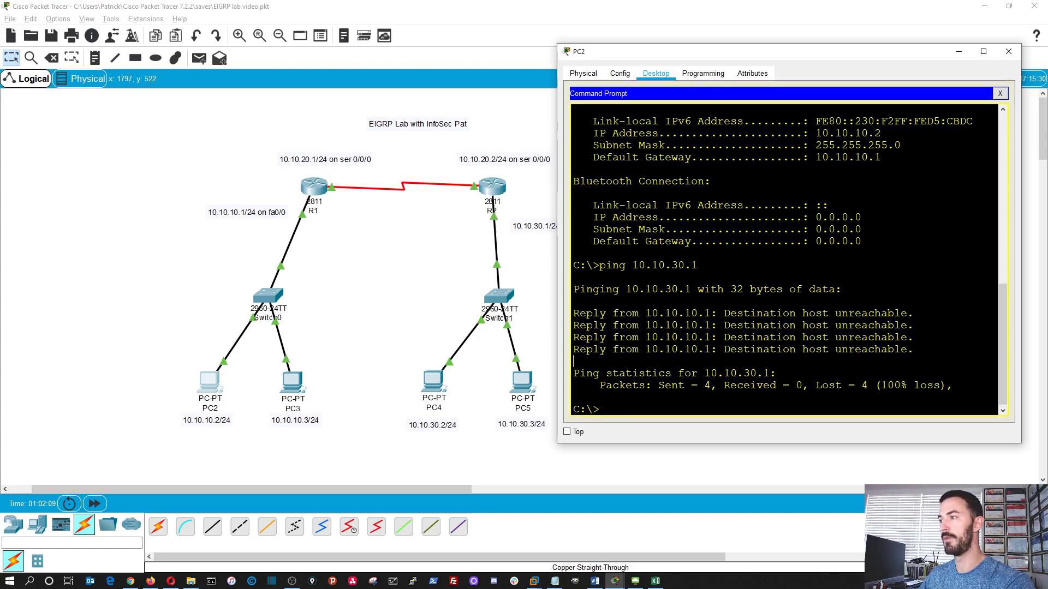
left_click(1010, 51)
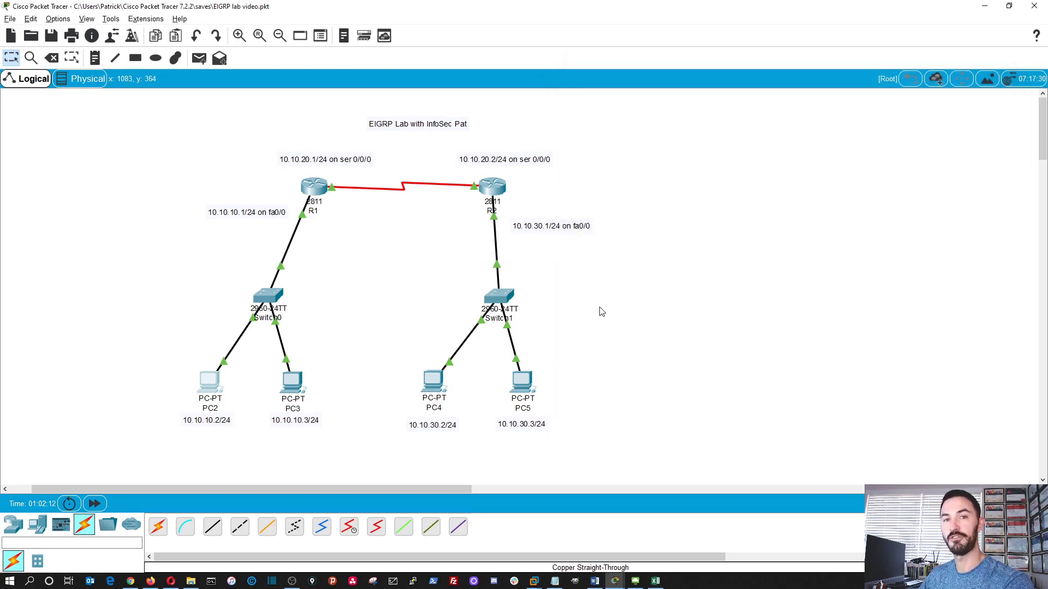
double_click(377, 123)
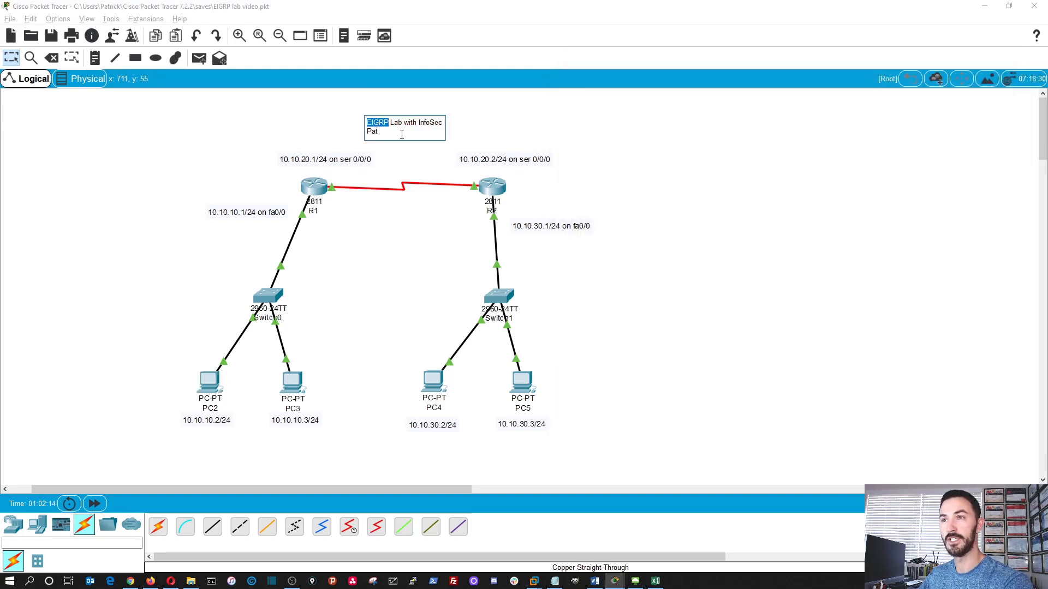
left_click(792, 332)
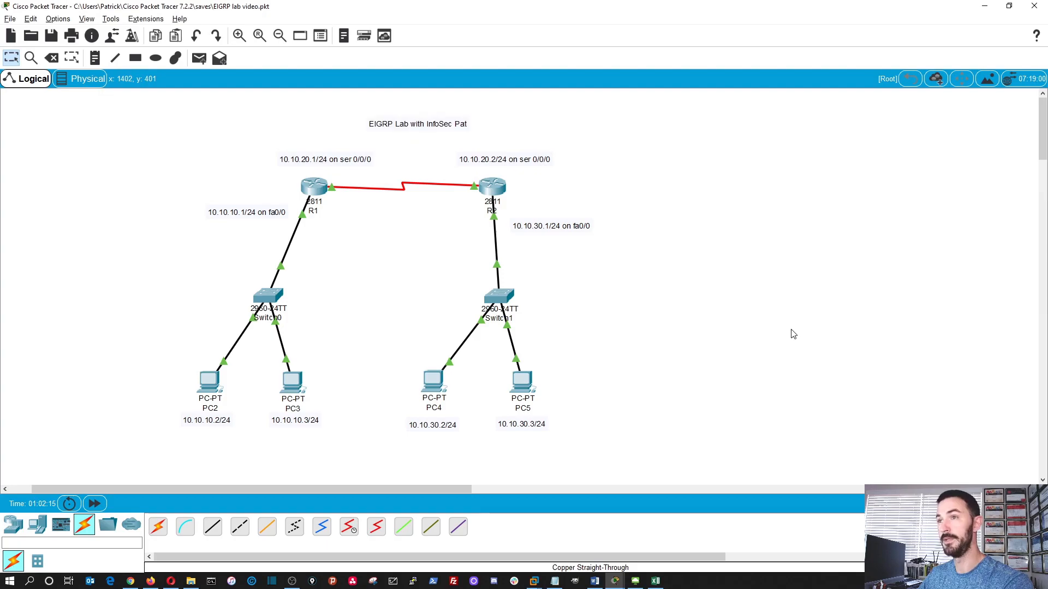
- Open R1's command line and end configuration mode to return to the privileged prompt
left_click(315, 188)
key("Return")
key("Return")
key("Return")
key("Return")
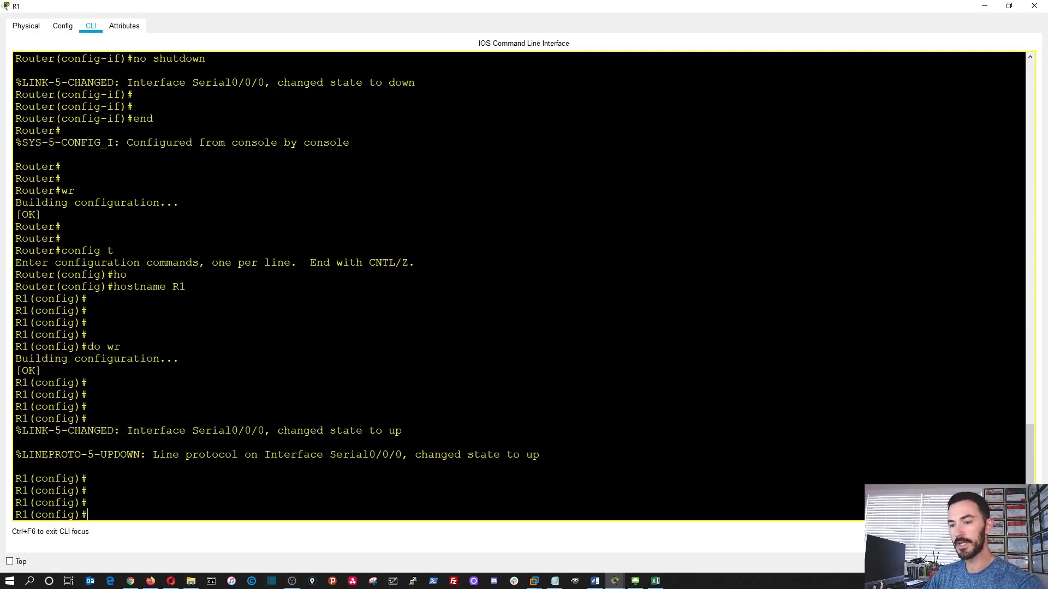
type("end")
key("Return")
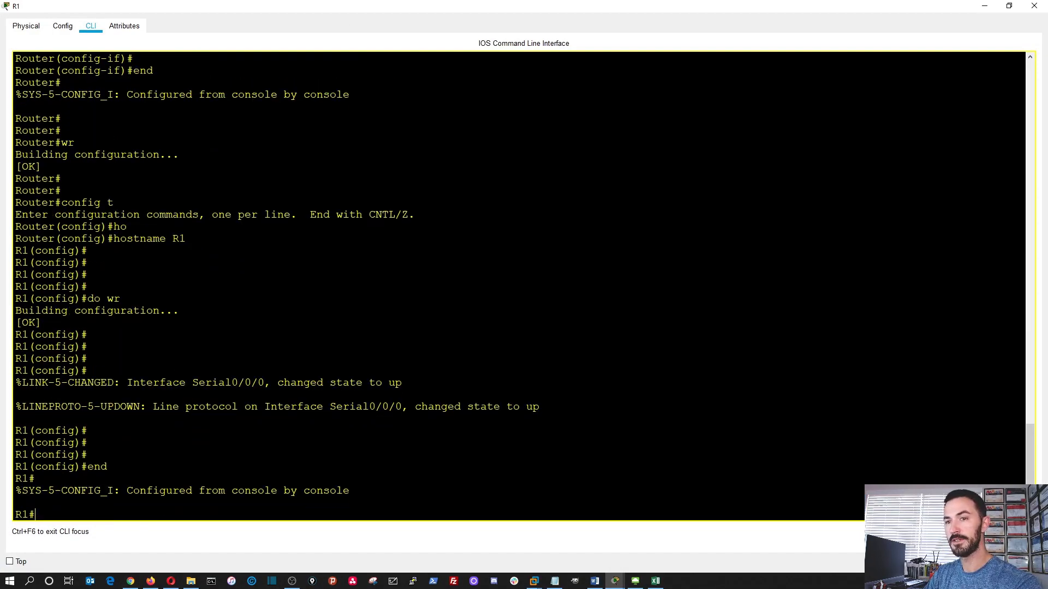
- Display R1's routing table with show ip route and highlight its directly connected network entries
key("Return")
type("show ip rou")
key("Tab")
key("Return")
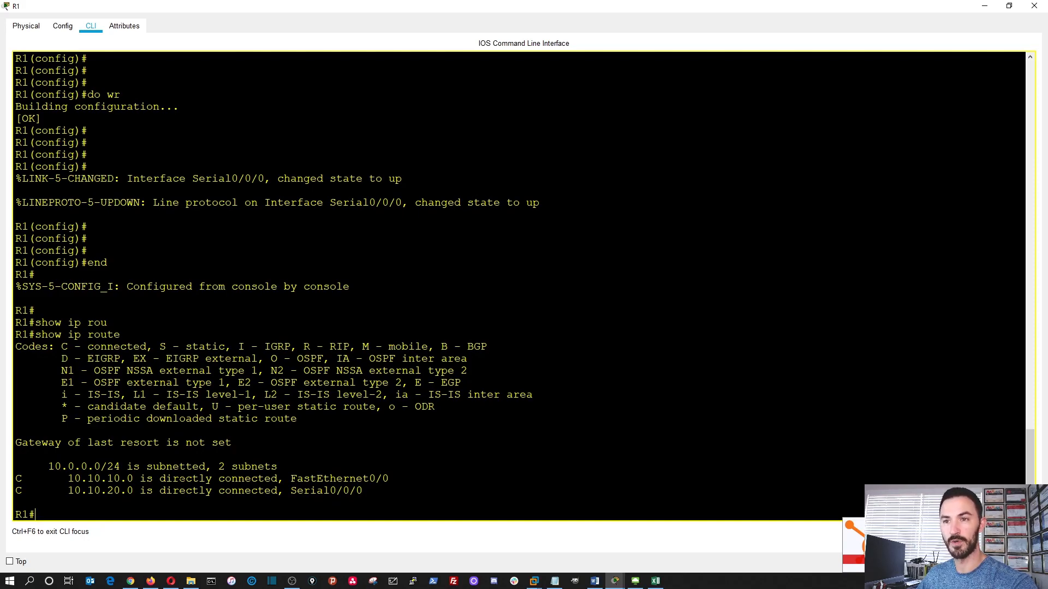
left_click_drag(362, 491, 198, 469)
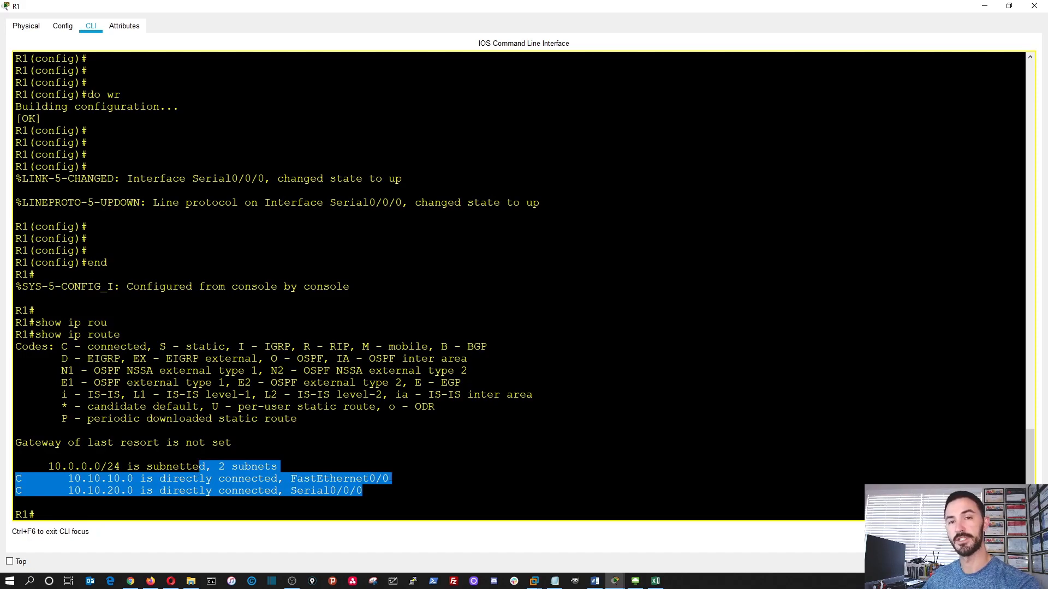
- Highlight the EIGRP code in the legend of R1's routing table, then return to a fresh prompt
left_click(299, 492)
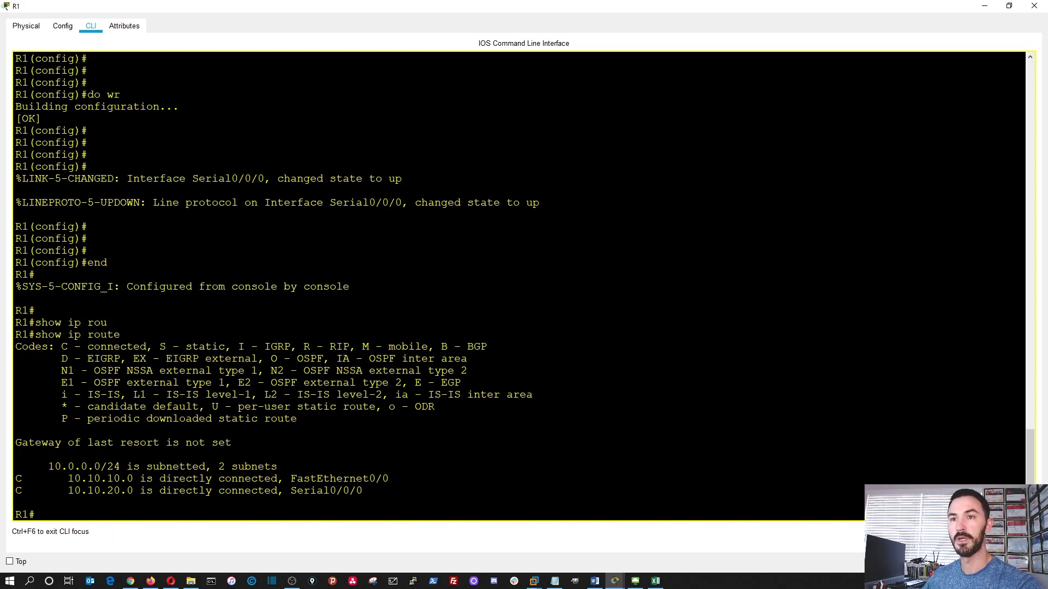
mouse_move(63, 358)
left_mouse_down()
mouse_move(114, 359)
mouse_move(81, 359)
left_mouse_up()
left_click(114, 359)
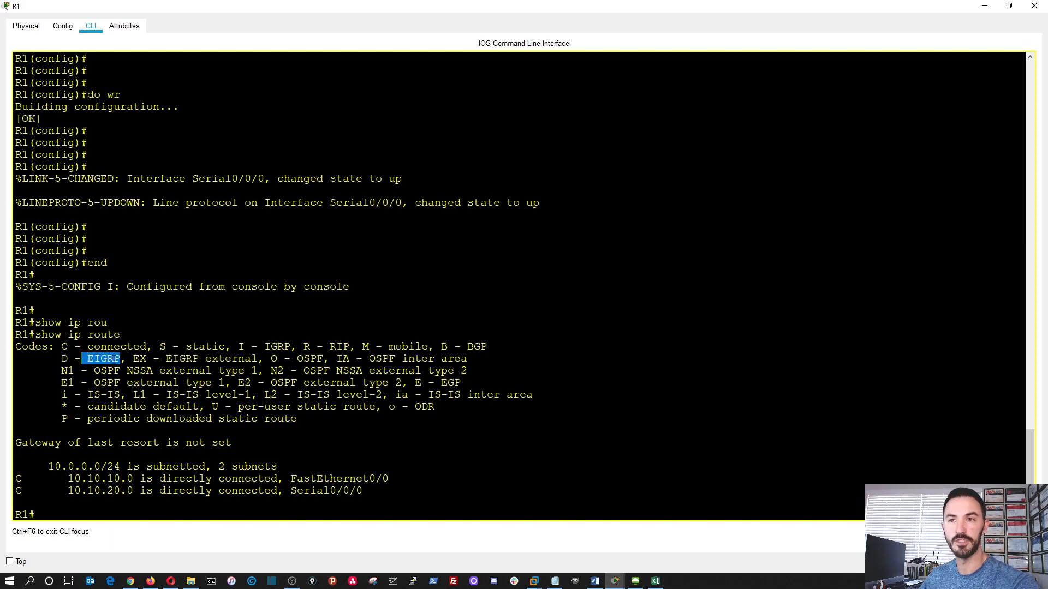
left_click(363, 491)
key("Return")
key("Return")
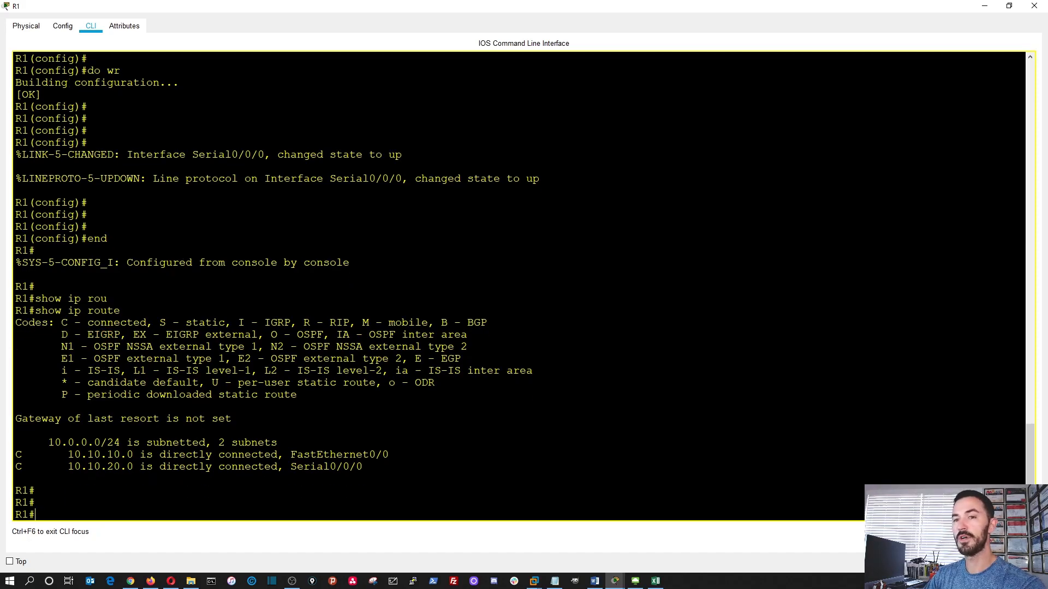
- Enter global configuration mode on R1 and list the routing protocols available for the router command
type("config t")
key("Return")
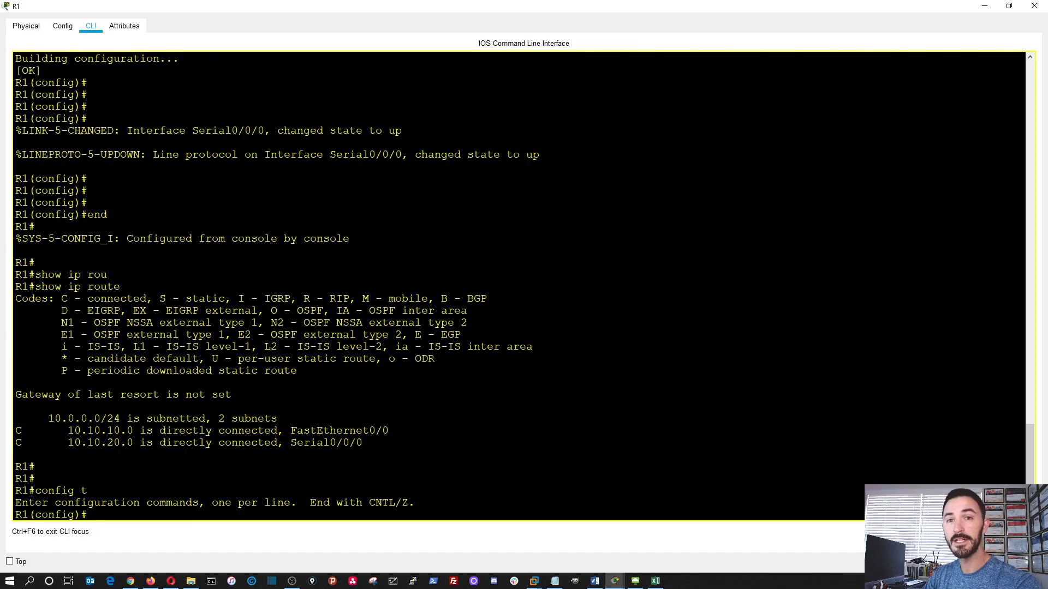
type("rou")
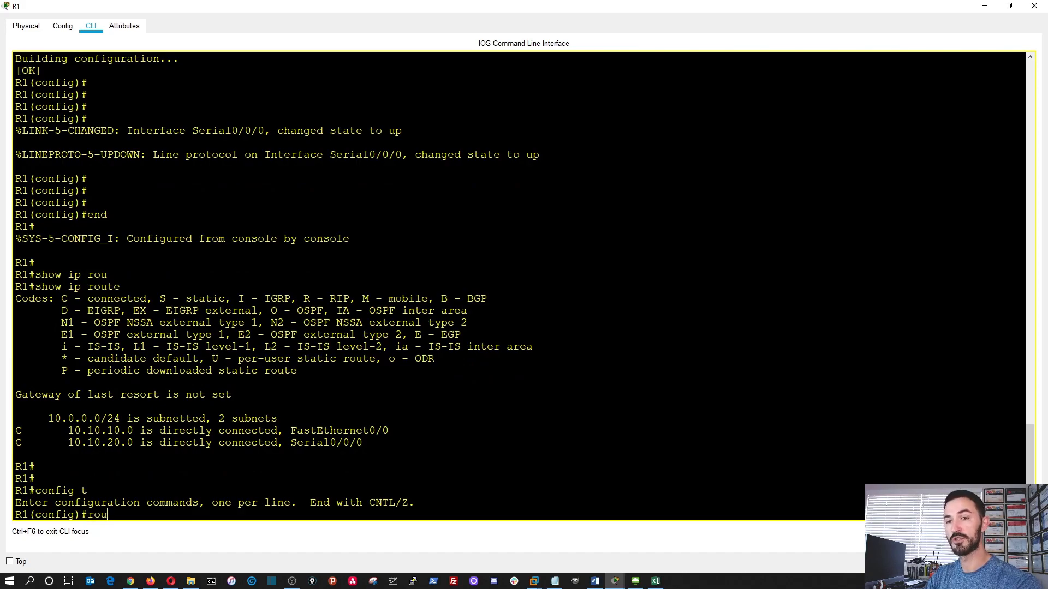
key("Tab")
type("?")
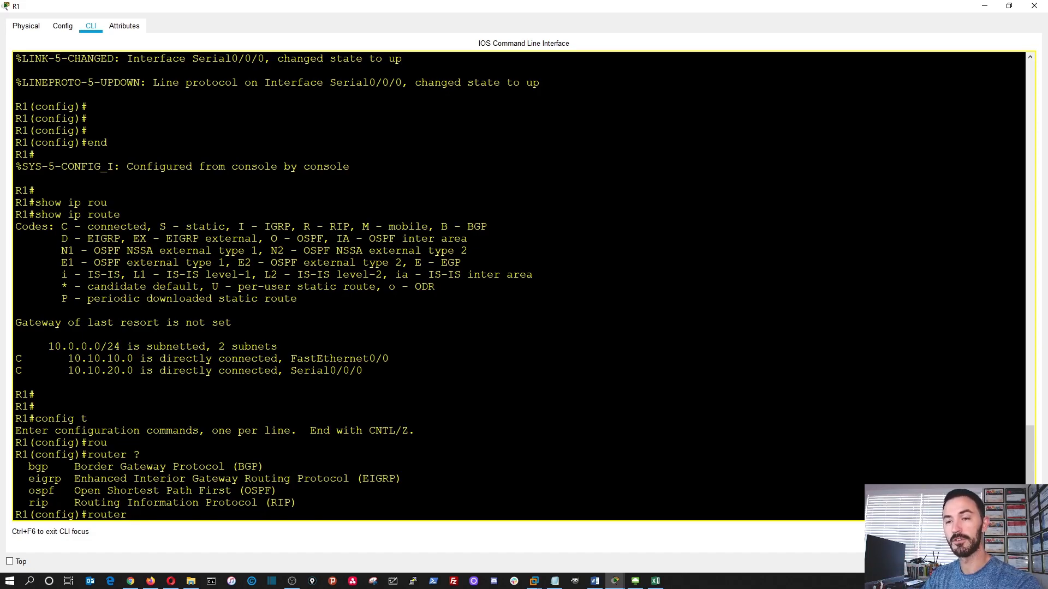
- Check the EIGRP argument help, enable EIGRP with autonomous system number 10 on R1, and begin a network statement
type("ei")
key("Tab")
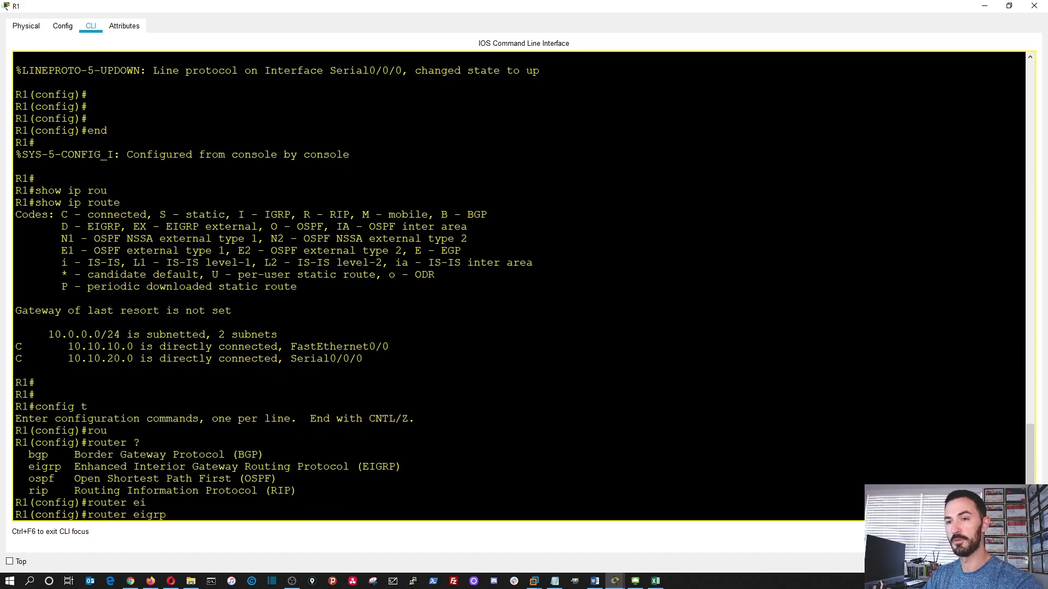
type("?")
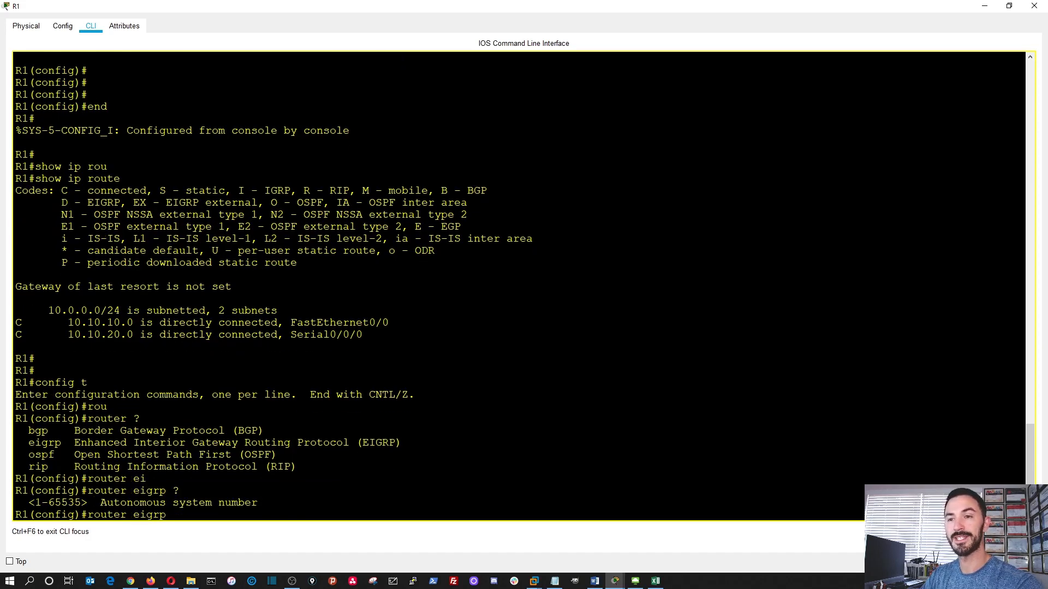
type("10")
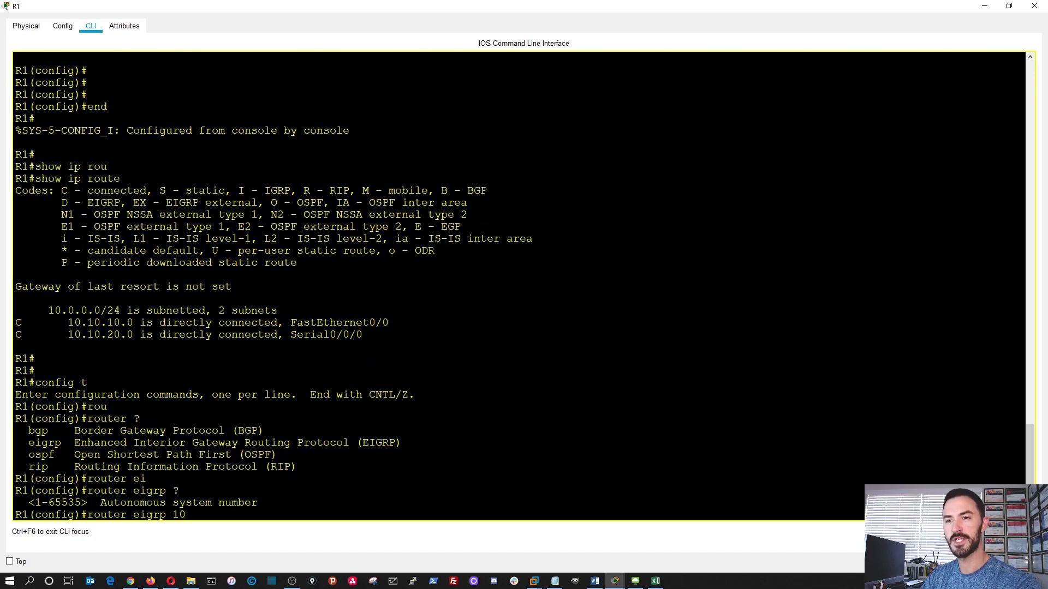
key("Return")
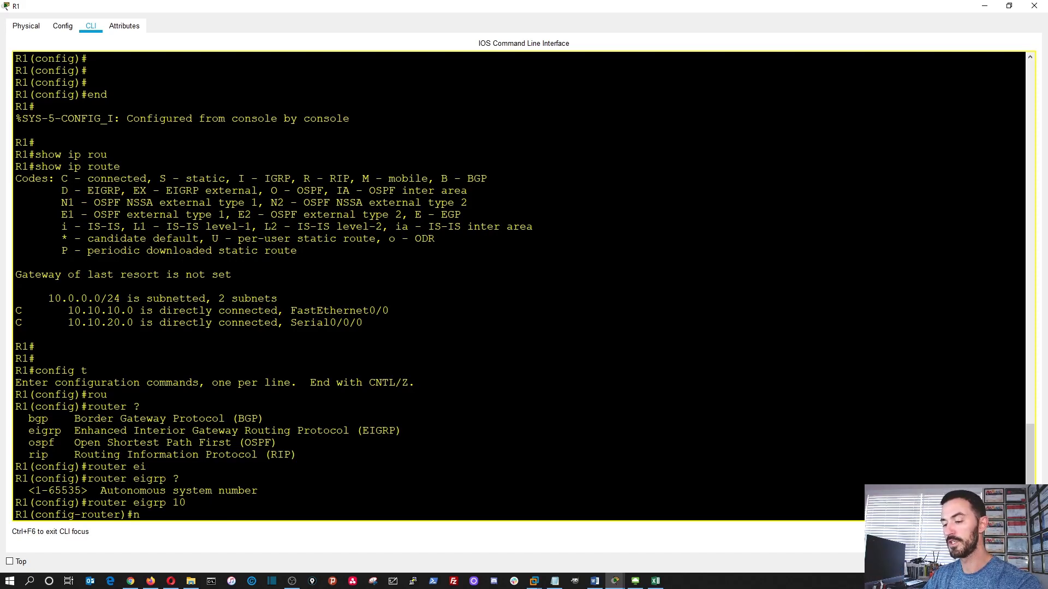
type("net")
key("Tab")
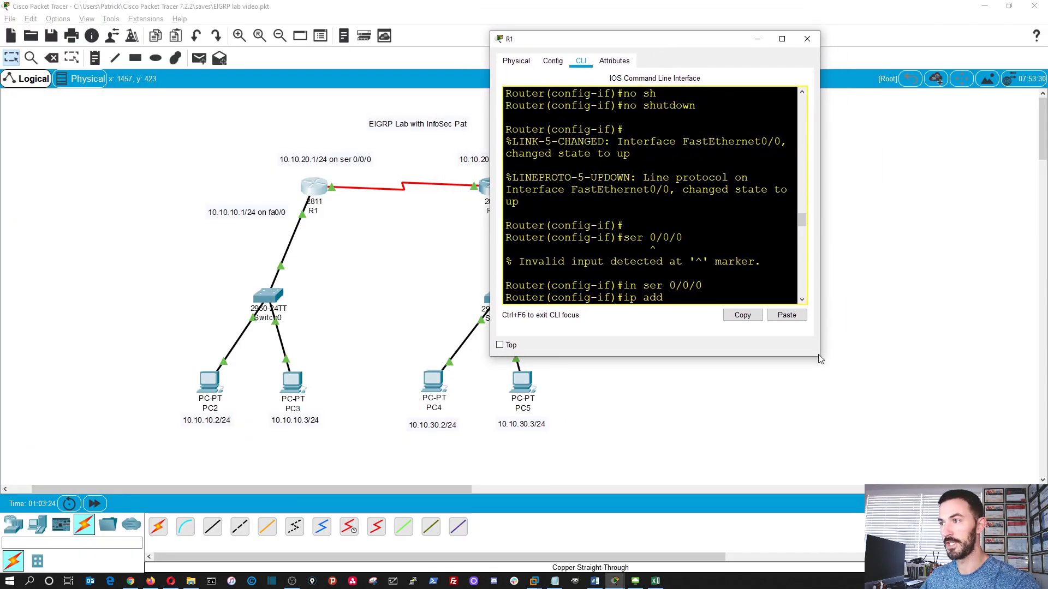
- Enlarge R1's window and shift the entire network topology to the right side of the workspace
left_click_drag(820, 356, 986, 477)
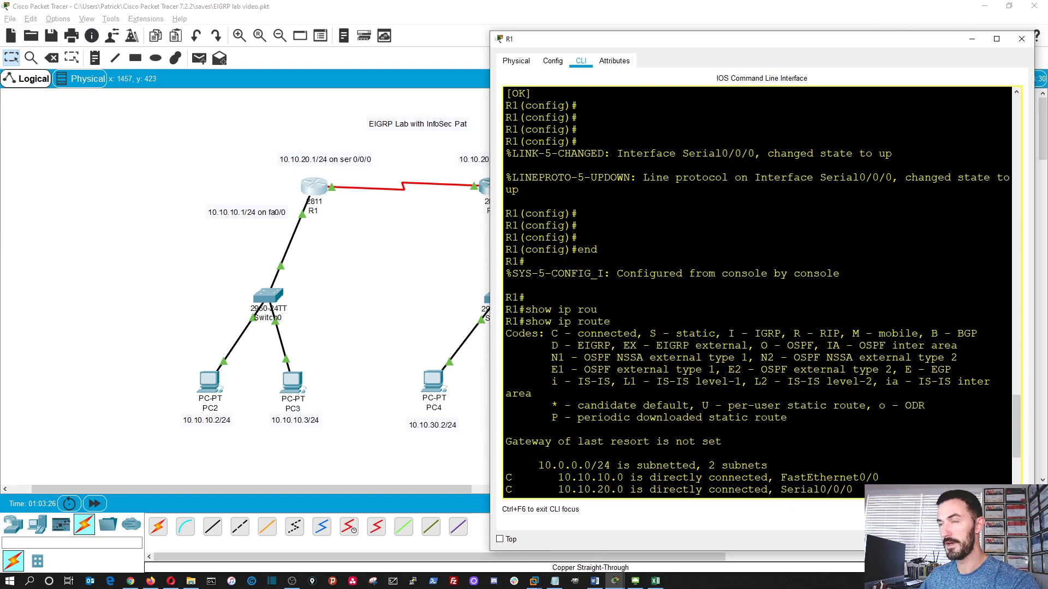
left_click_drag(795, 45, 234, 50)
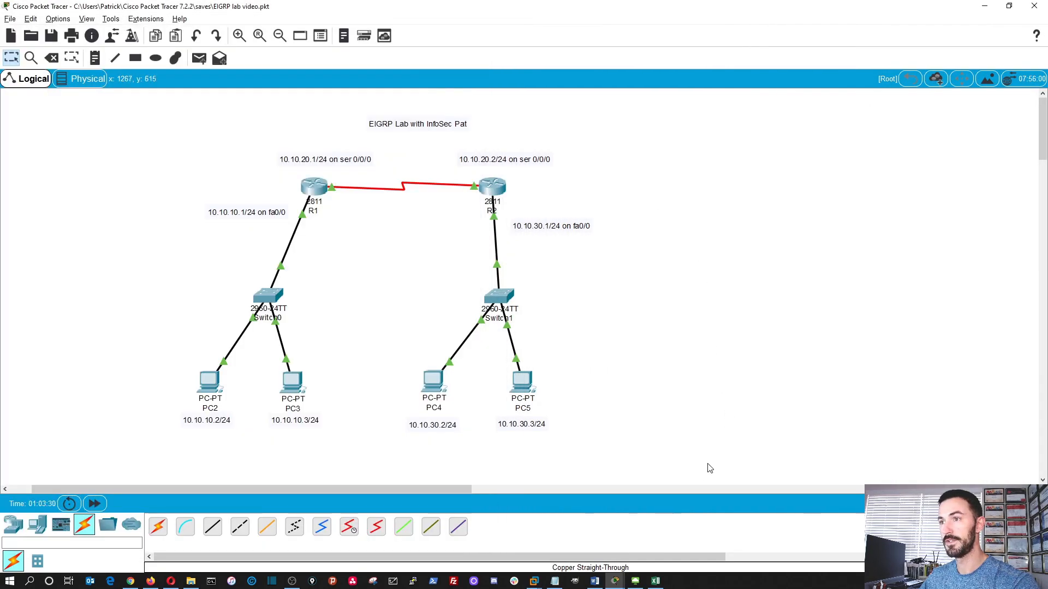
left_click_drag(693, 468, 146, 112)
left_click_drag(315, 189, 710, 192)
left_click(276, 305)
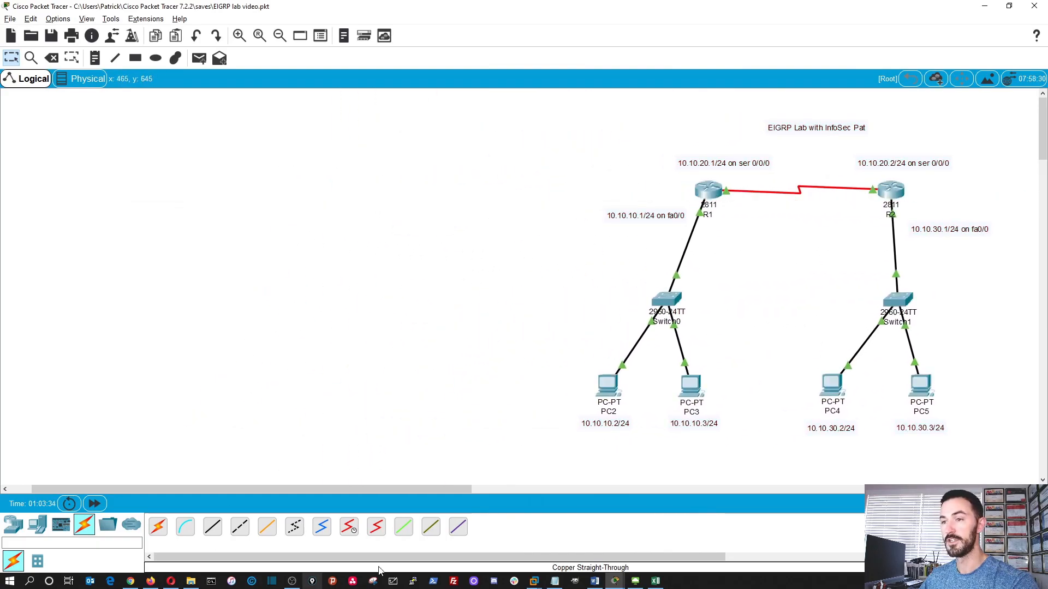
- Bring back R1's command line, fit its window beside the topology, and get a fresh EIGRP configuration prompt
left_click(710, 539)
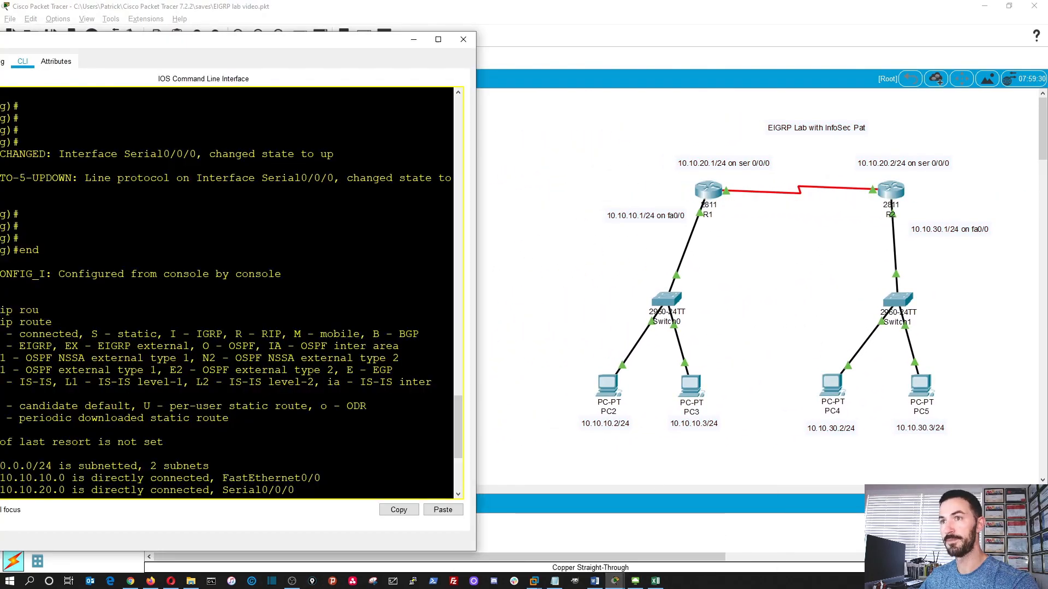
left_click_drag(467, 378, 581, 358)
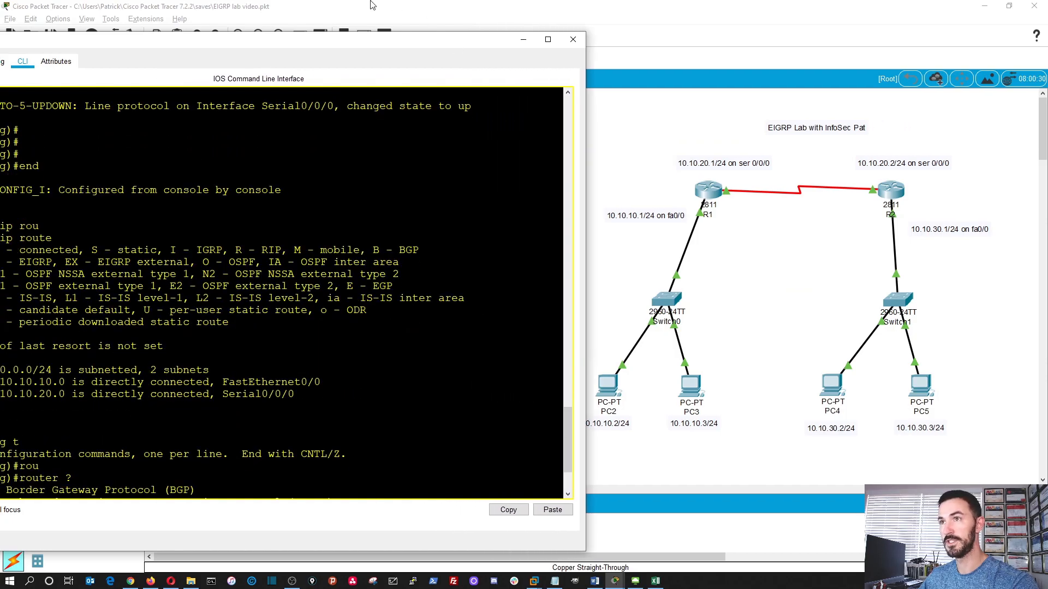
left_click_drag(377, 43, 453, 24)
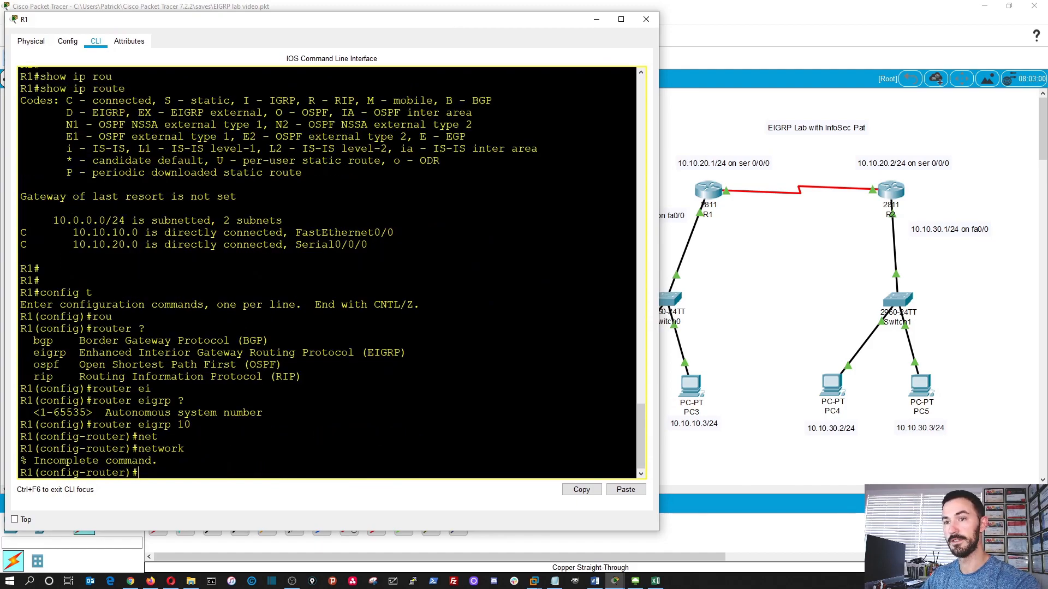
key("Return")
key("Return")
key("Return")
key("Return")
key("Return")
key("Return")
key("Return")
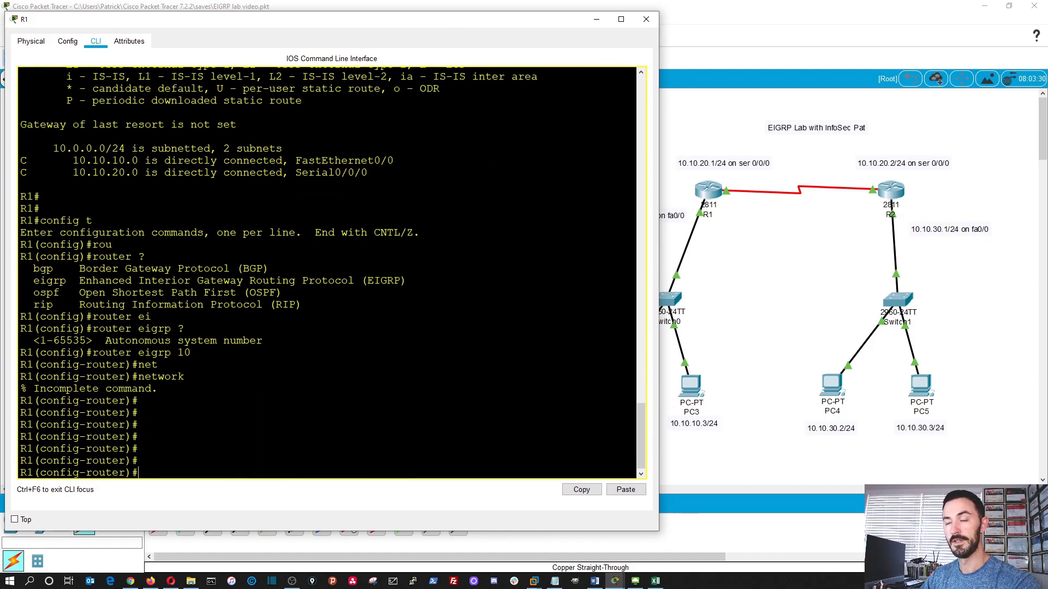
left_click_drag(659, 231, 562, 238)
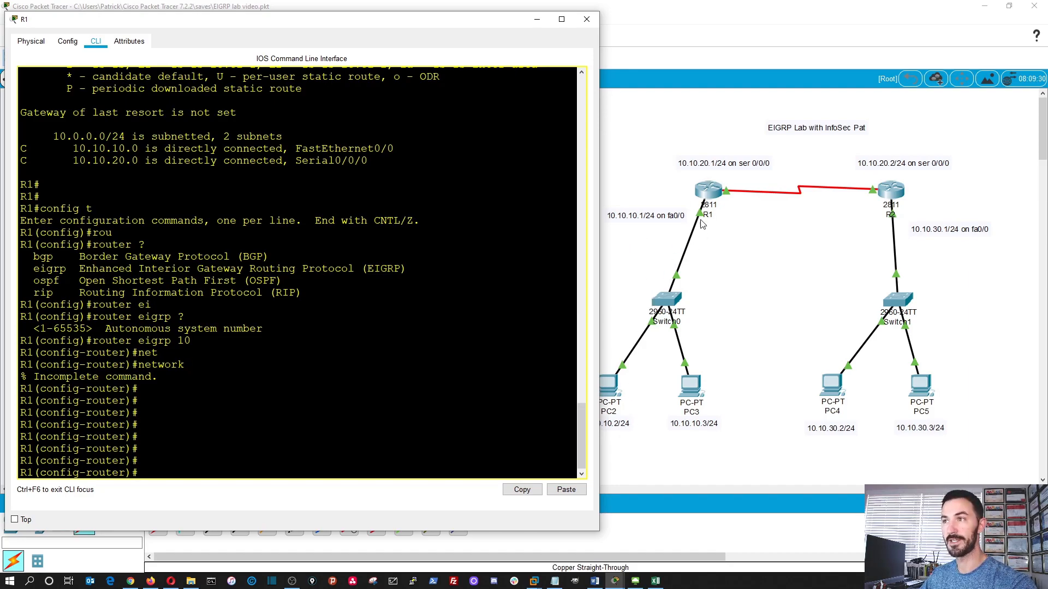
- Add network 10.10.10.0 with mask 255.255.255.0 to EIGRP 10 on R1
type("net")
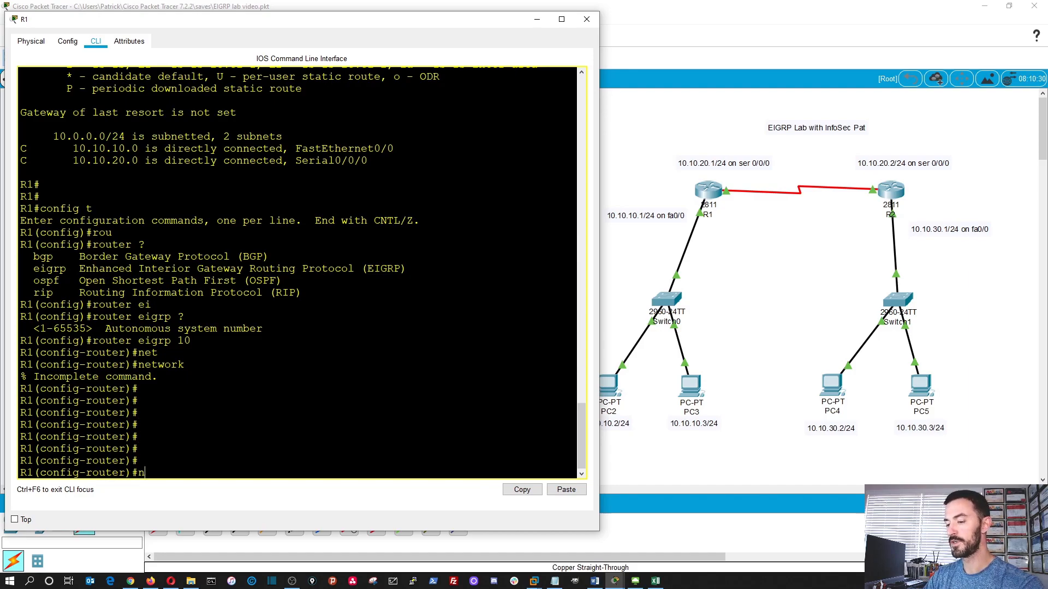
key("Tab")
type("10.10.10.0 255.255.255")
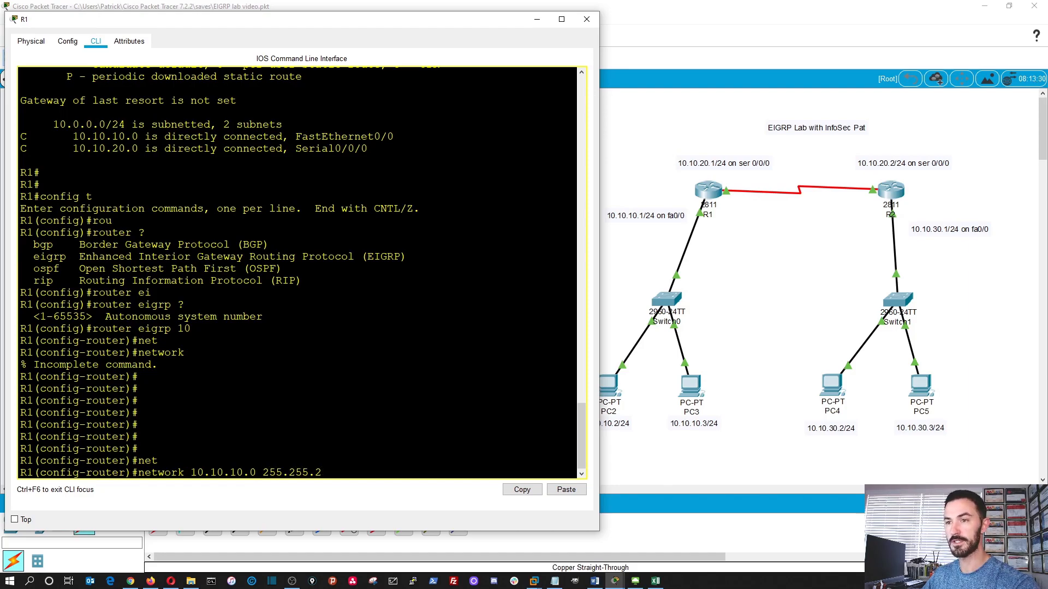
type(".0")
key("Return")
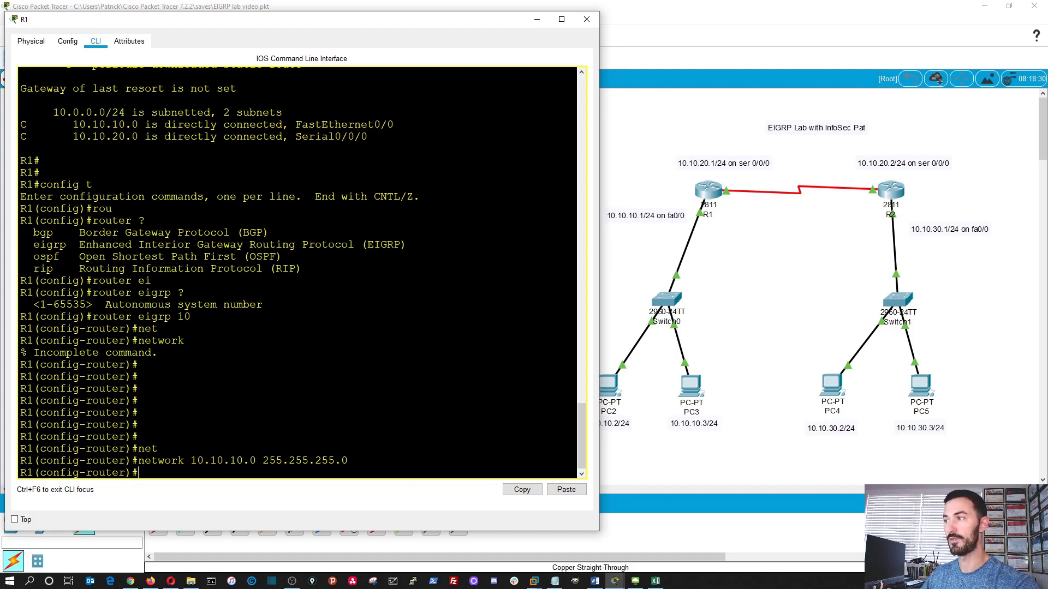
- Reuse the previous statement to add network 10.10.20.0 with mask 255.255.255.0 to EIGRP 10 on R1
key("Up")
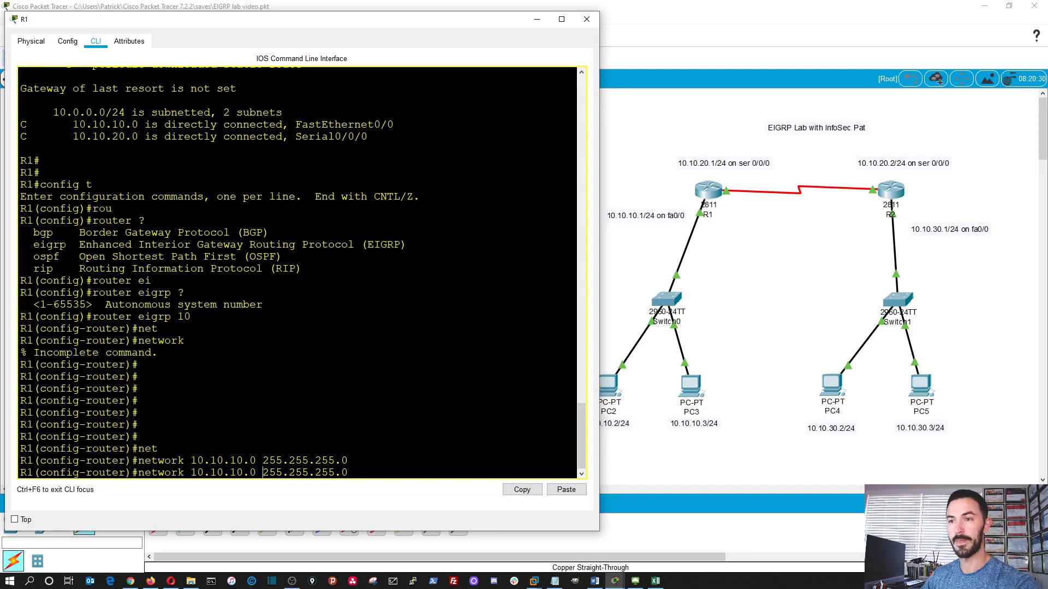
key("BackSpace")
type("2")
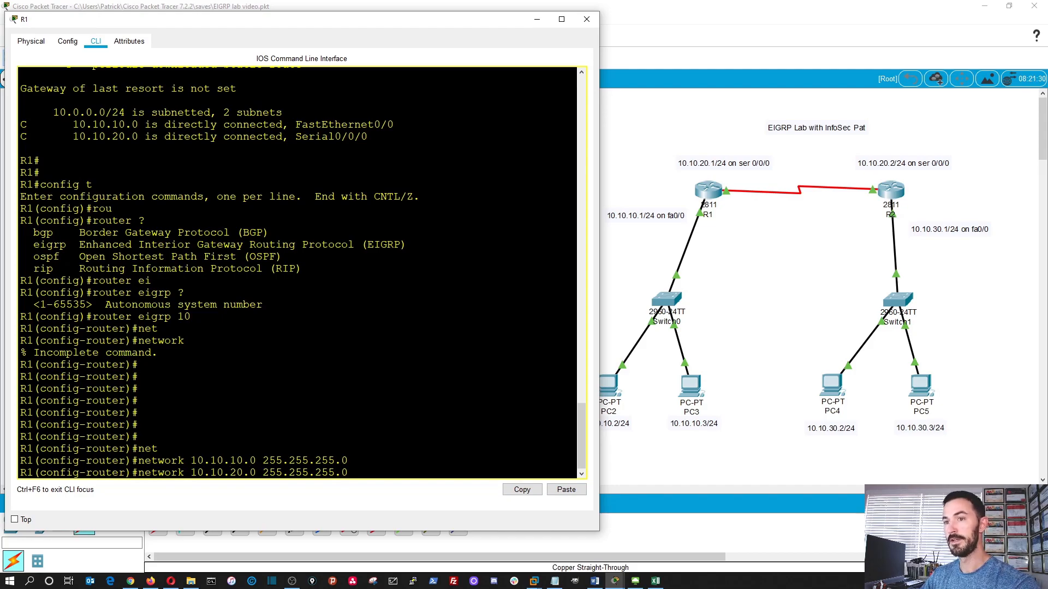
key("Return")
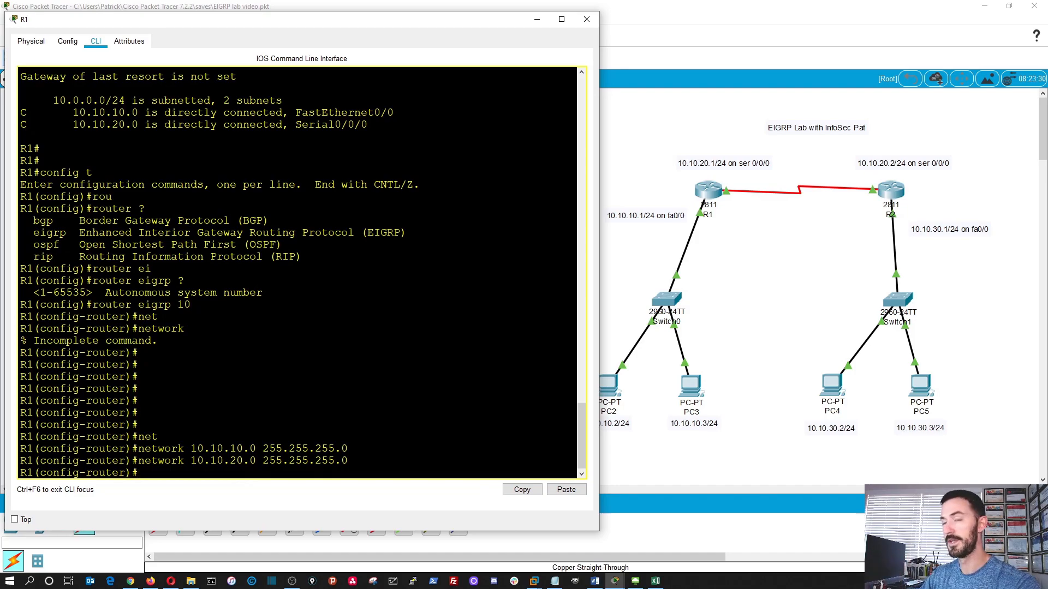
key("Return")
key("Return")
key("Return")
key("Return")
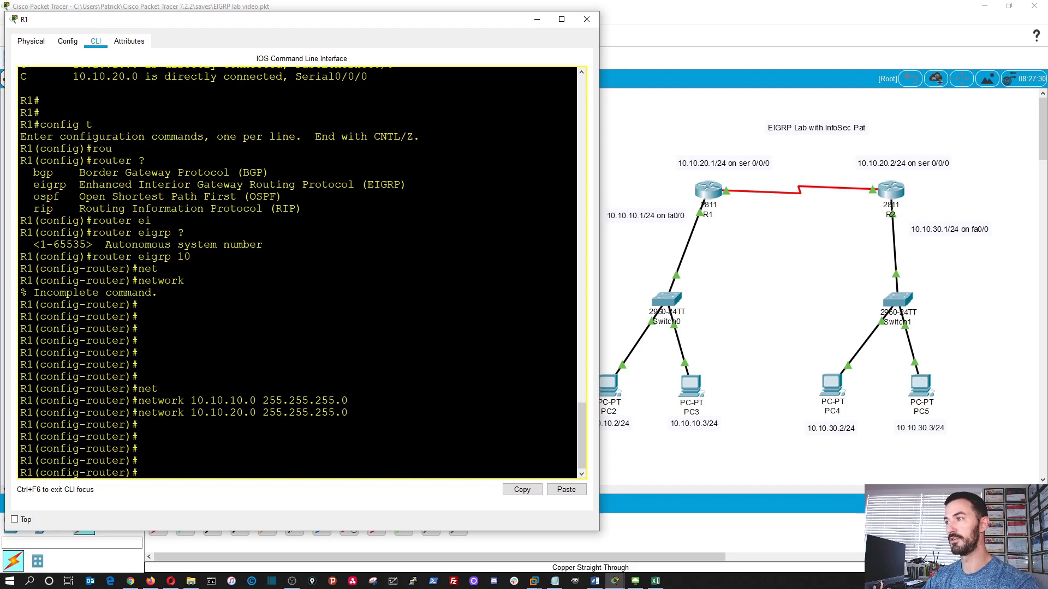
- End configuration mode on R1 and save the running configuration with wr
type("end")
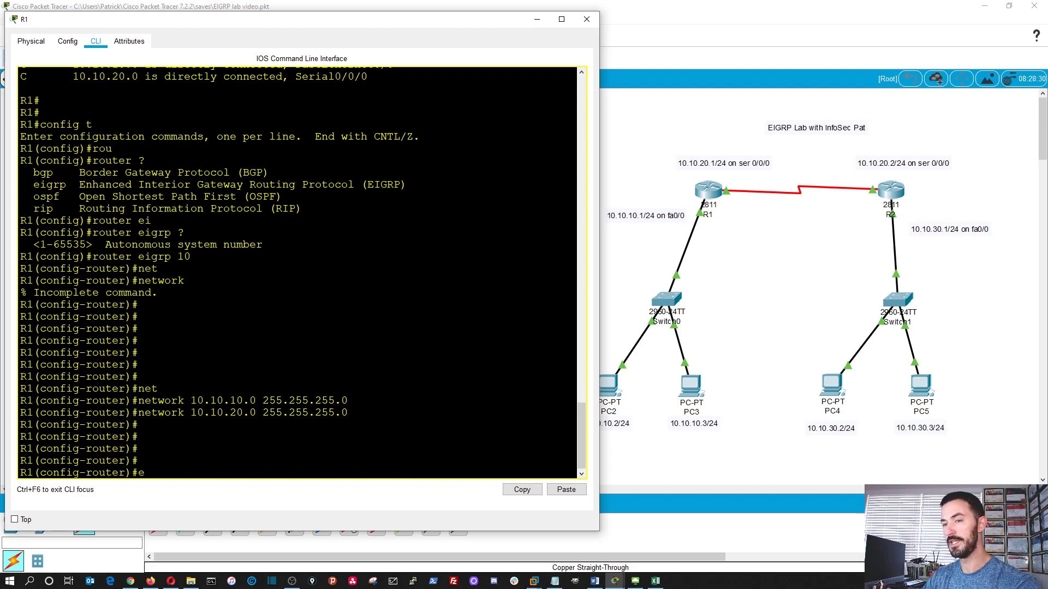
key("Return")
key("Return")
type("wr")
key("Return")
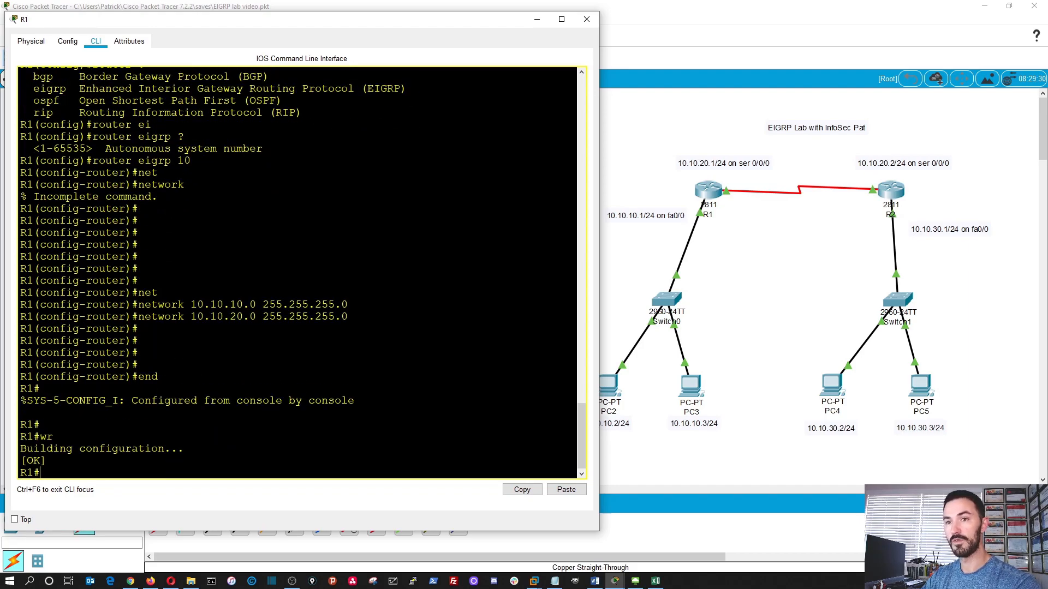
- Display R1's routing table again with show ip route to check for EIGRP routes
key("Return")
key("Return")
type("show ip rou")
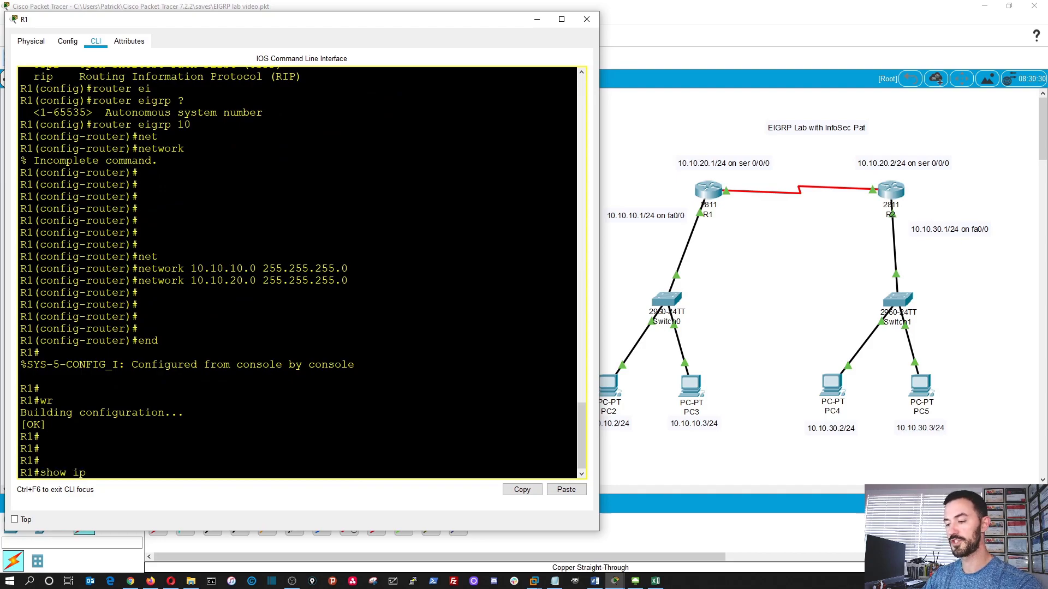
key("Tab")
key("Return")
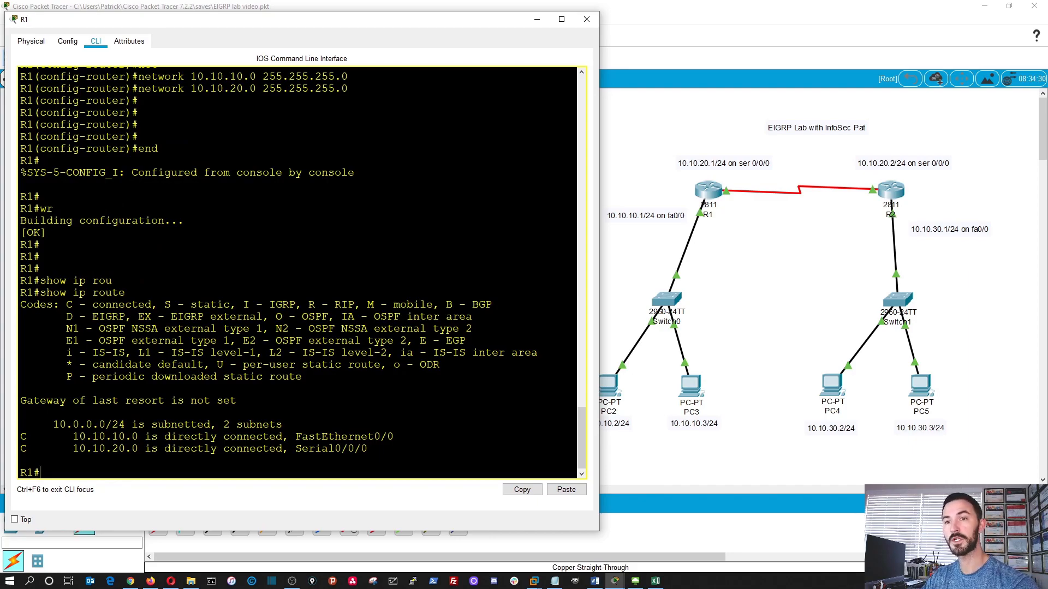
- Display R1's EIGRP neighbor table with show ip eigrp neighbors
type("show")
key("BackSpace")
key("BackSpace")
key("BackSpace")
type("o")
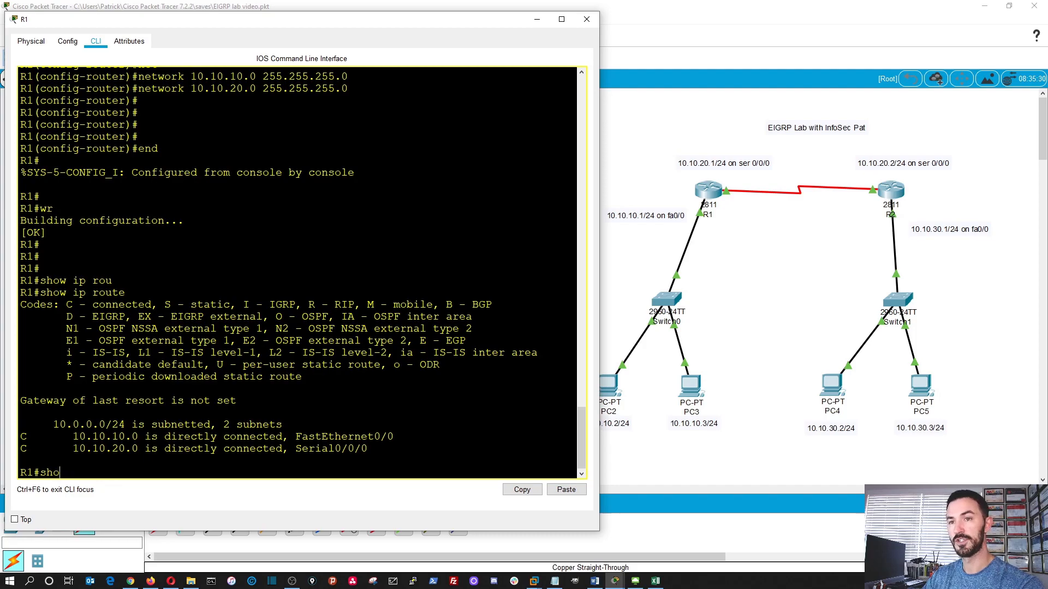
type("w ip e")
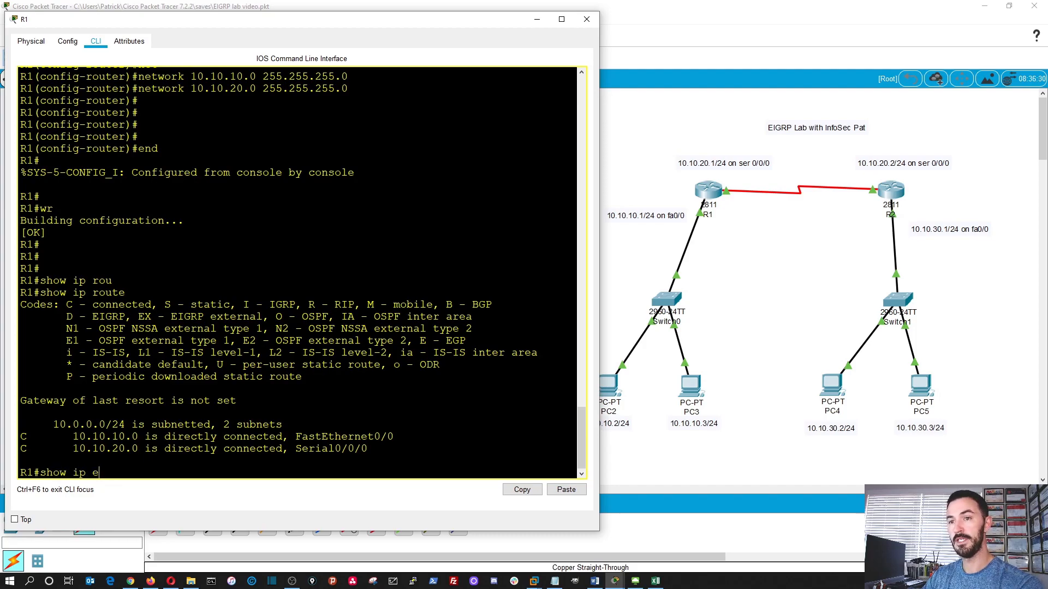
key("Tab")
type("n")
key("Tab")
key("Return")
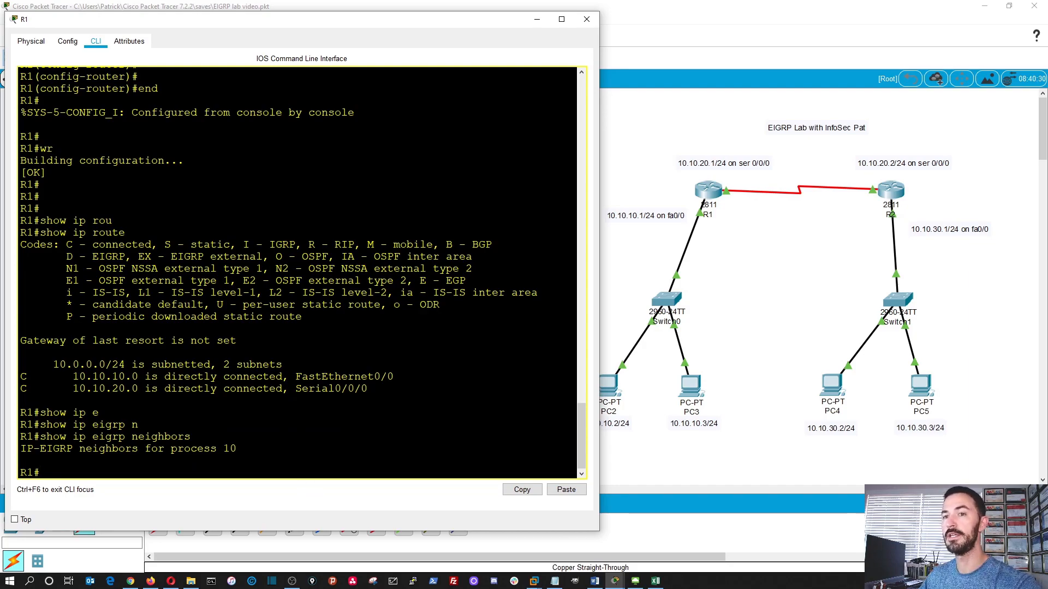
- Save R1's configuration once more with wr and return to a clear privileged prompt
type("wr")
key("Return")
key("Return")
key("Return")
key("Return")
key("Return")
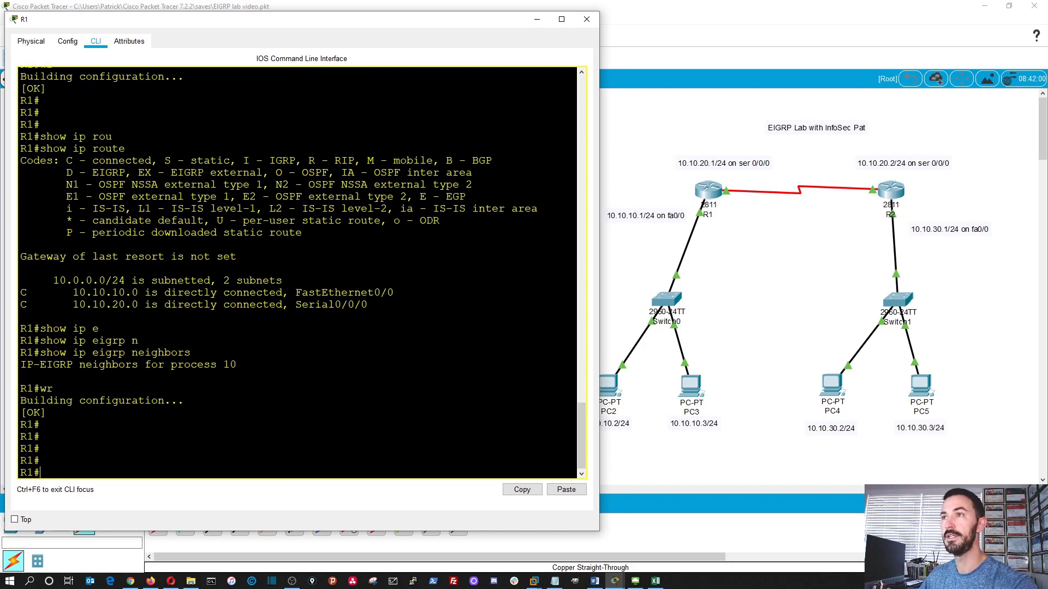
- Close R1's window, open R2's command line, and place its window beside the topology
left_click(587, 19)
left_click(890, 189)
left_click_drag(519, 130, 0, 118)
key("Escape")
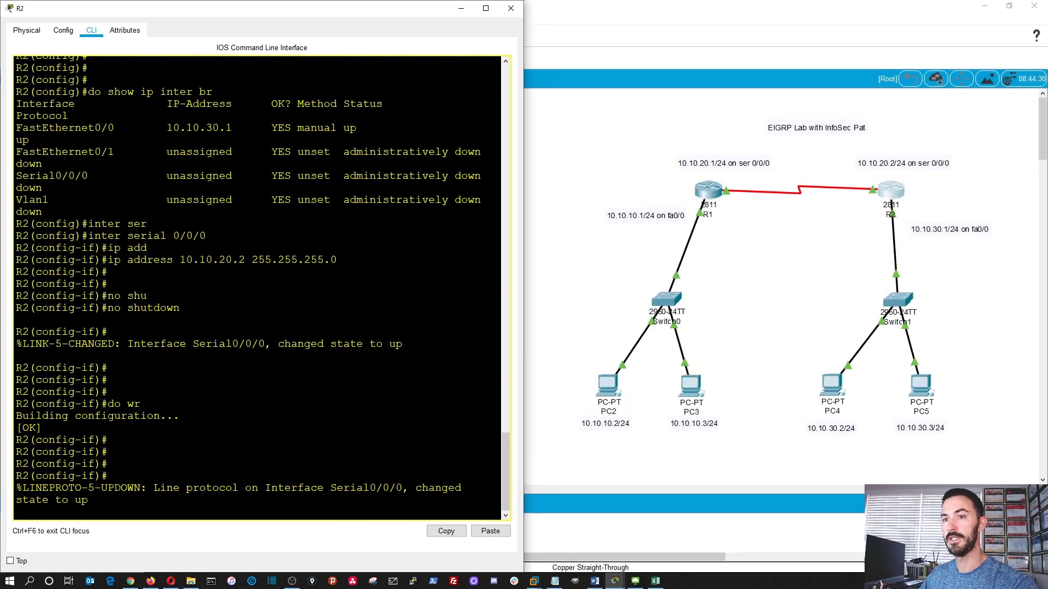
- Leave R2's serial interface configuration mode and return to global configuration mode
key("Return")
key("Return")
key("Return")
type("ex")
key("BackSpace")
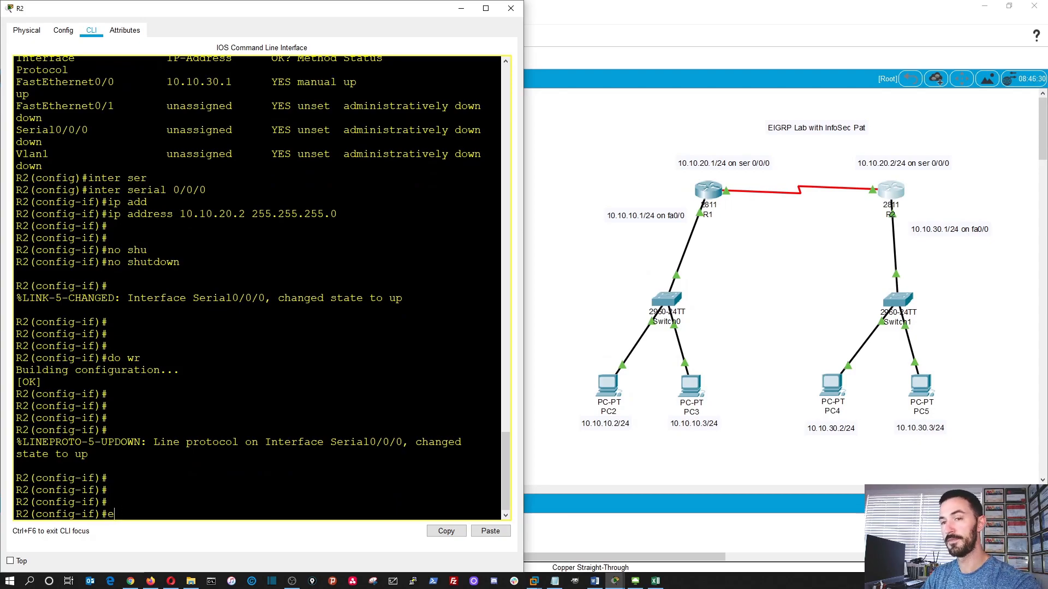
key("BackSpace")
type("exit")
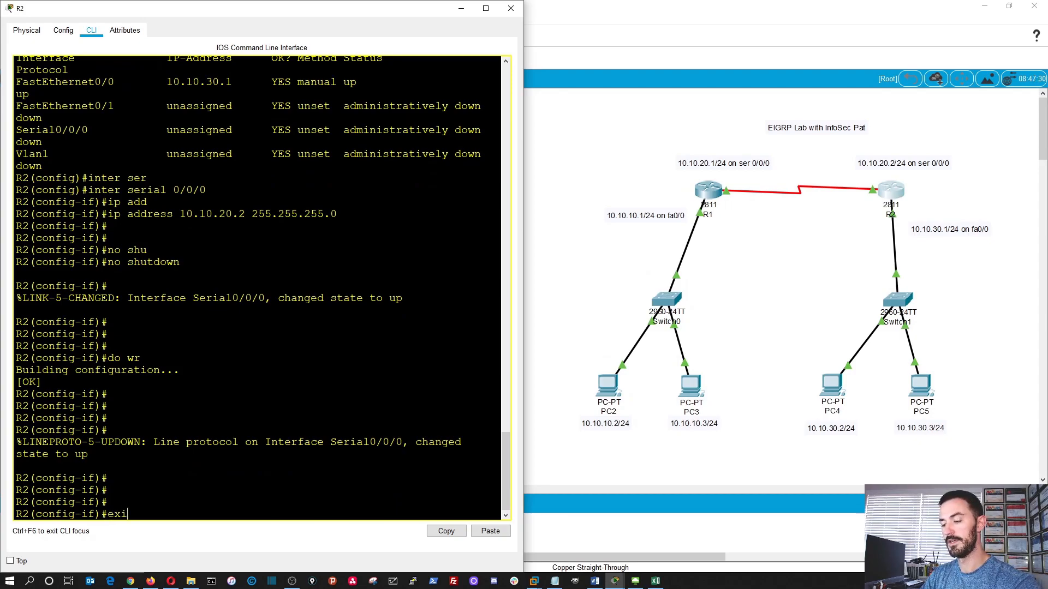
key("Return")
key("Return")
key("Return")
key("Return")
key("Return")
key("Return")
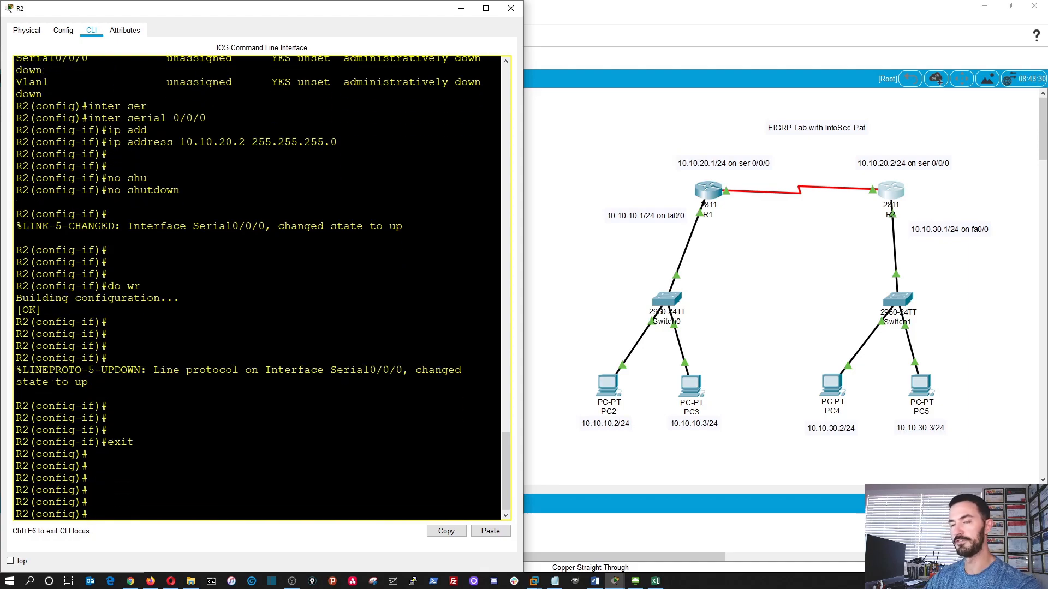
- Enable EIGRP on R2 with autonomous system number 10 using router eigrp 10
type("rou")
key("Tab")
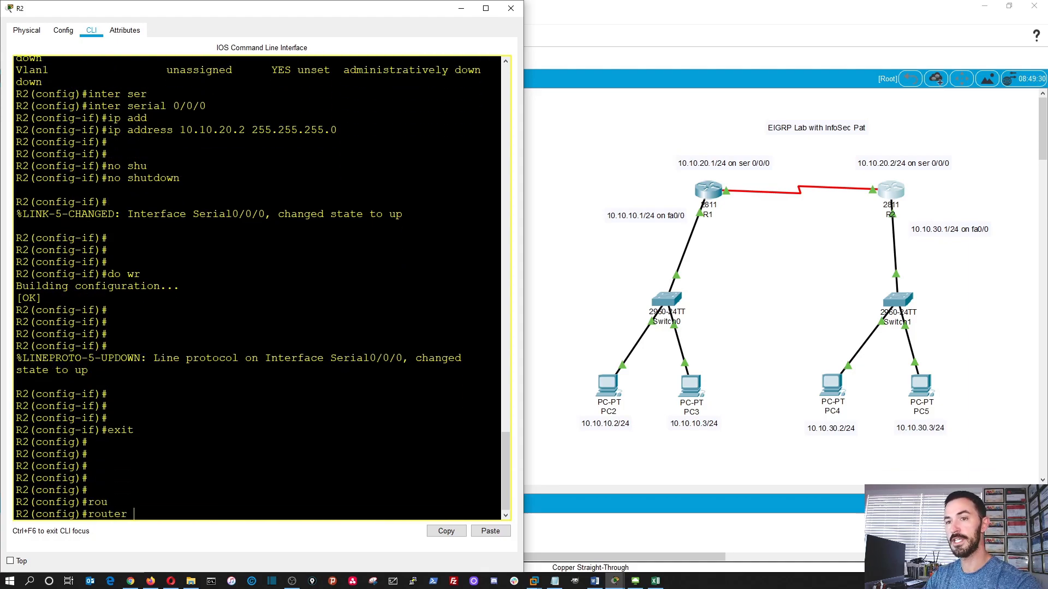
type("e")
key("Tab")
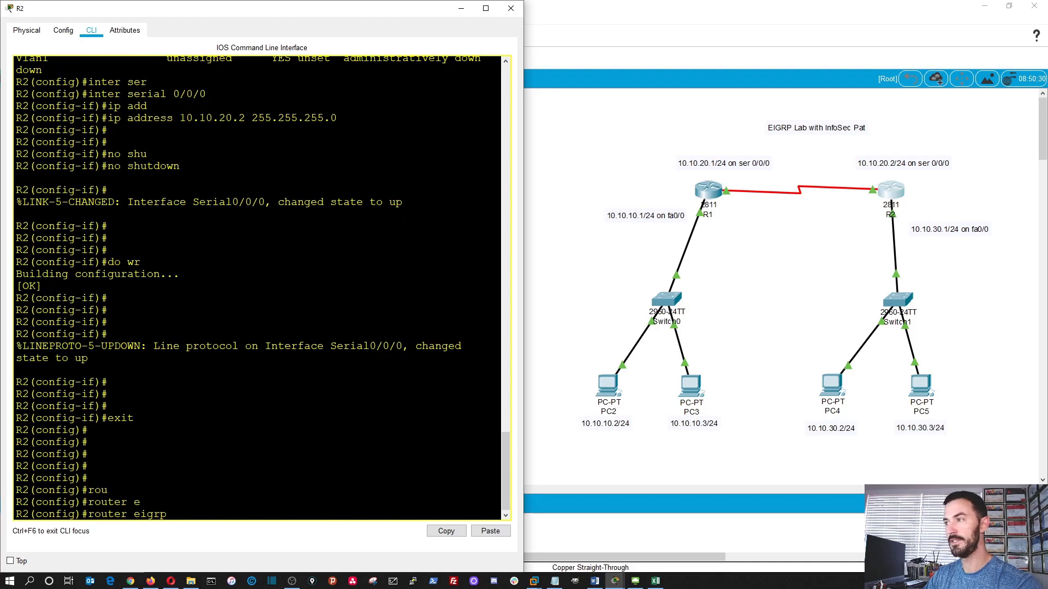
type("10")
key("Return")
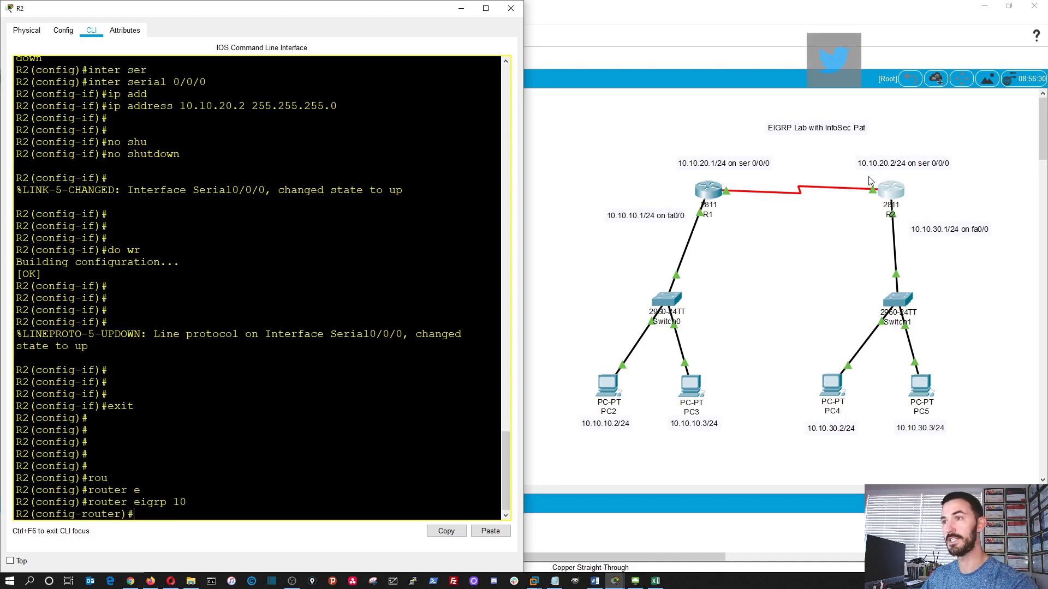
- Advertise the serial link network 10.10.20.0 with mask 255.255.255.0 in R2's EIGRP 10 process
type("net")
key("Tab")
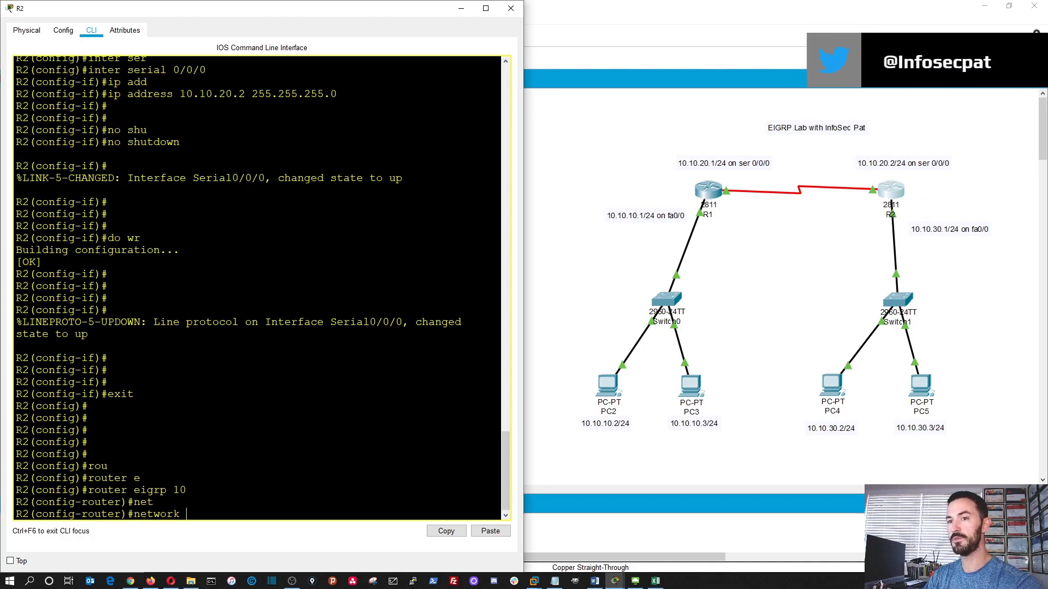
type("10.10")
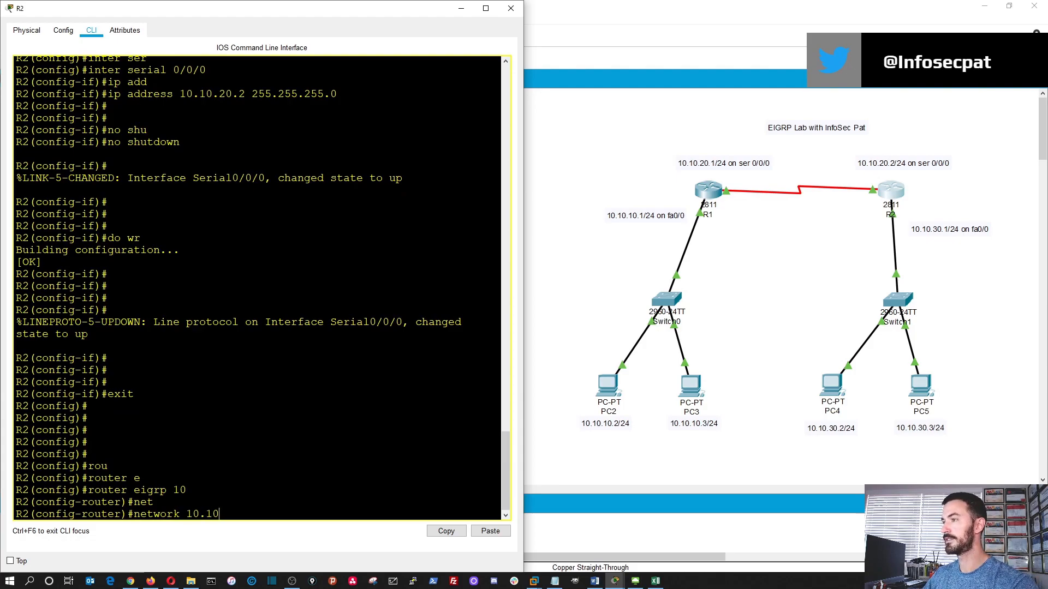
type(".20.0 ")
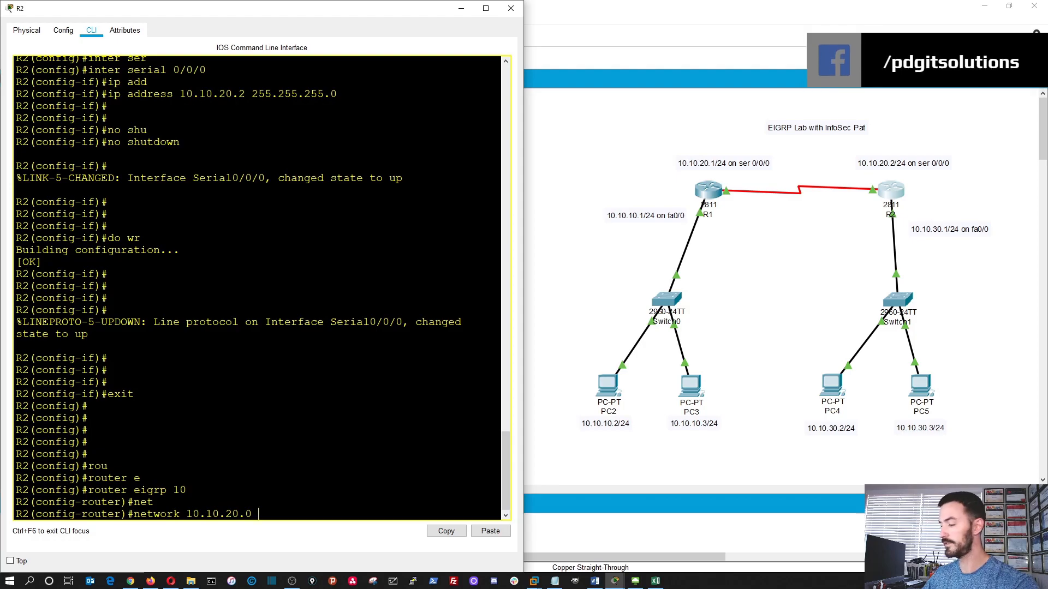
type("255.255.255.0")
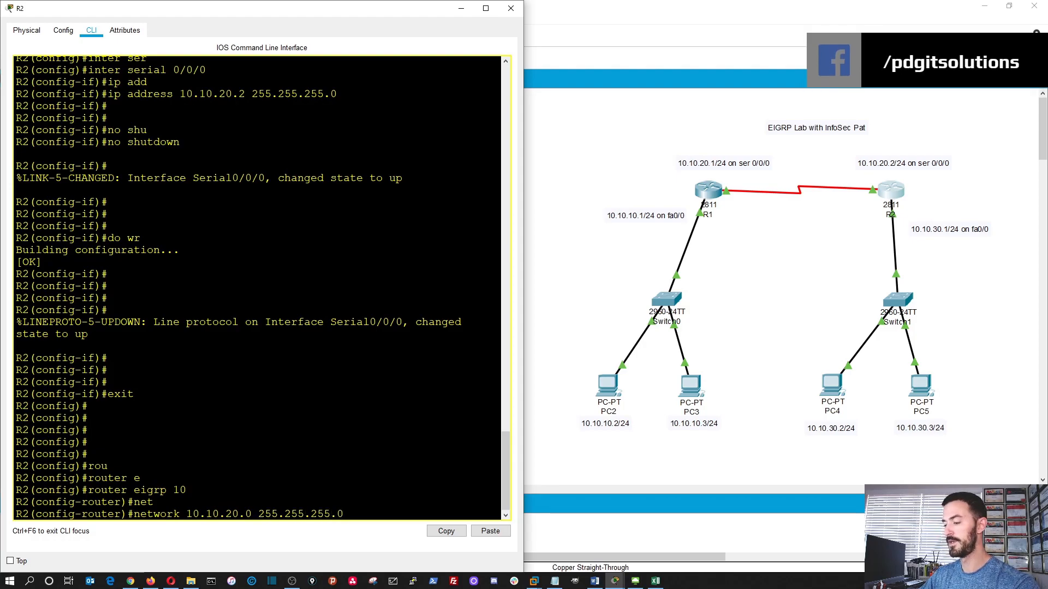
key("Return")
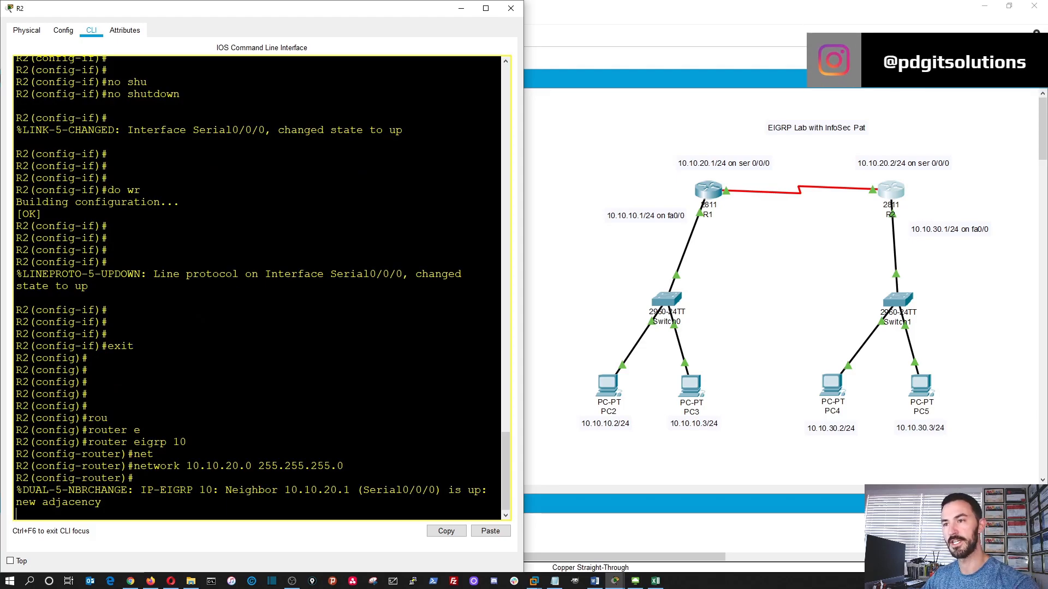
- Advertise R2's LAN network 10.10.30.0 with mask 255.255.255.0 in the EIGRP 10 process
key("Return")
key("Up")
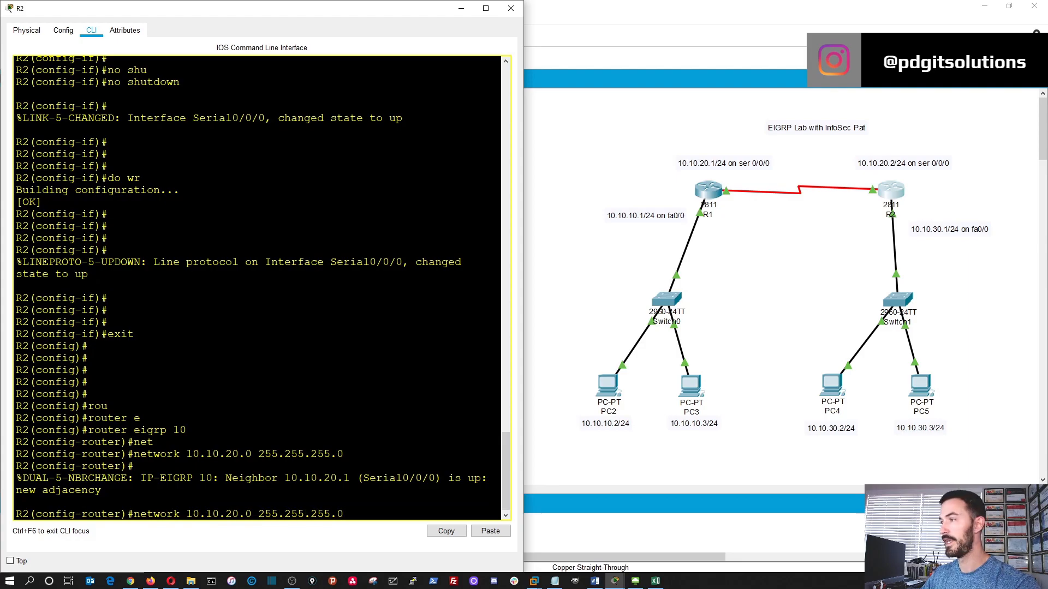
key("BackSpace")
type("3")
key("Return")
key("Return")
key("Return")
key("Return")
key("Return")
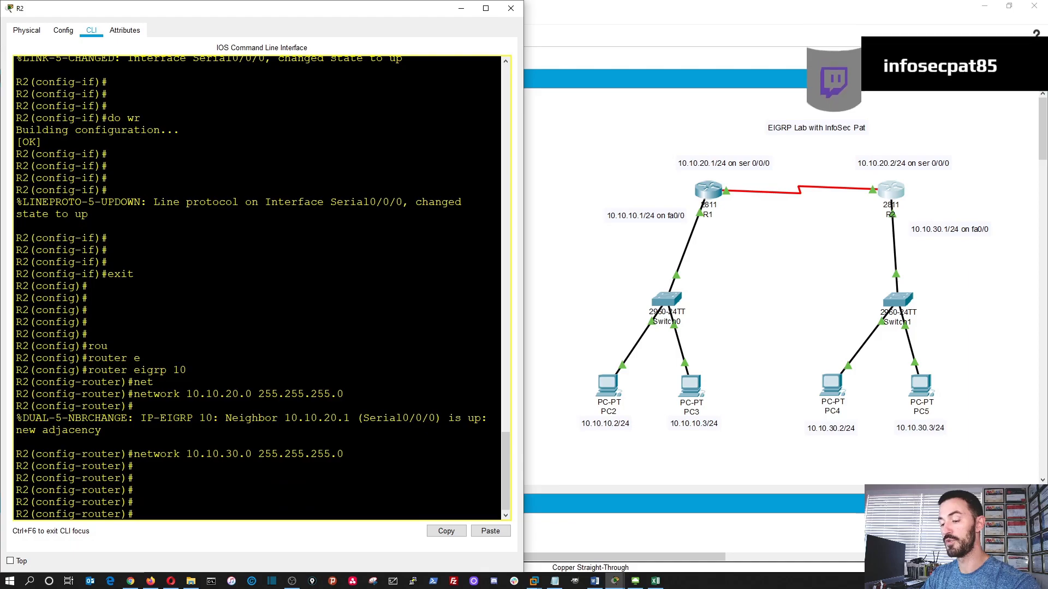
- Exit R2's router and global configuration modes back to the privileged prompt
type("exit")
key("Return")
key("Return")
key("Return")
key("Return")
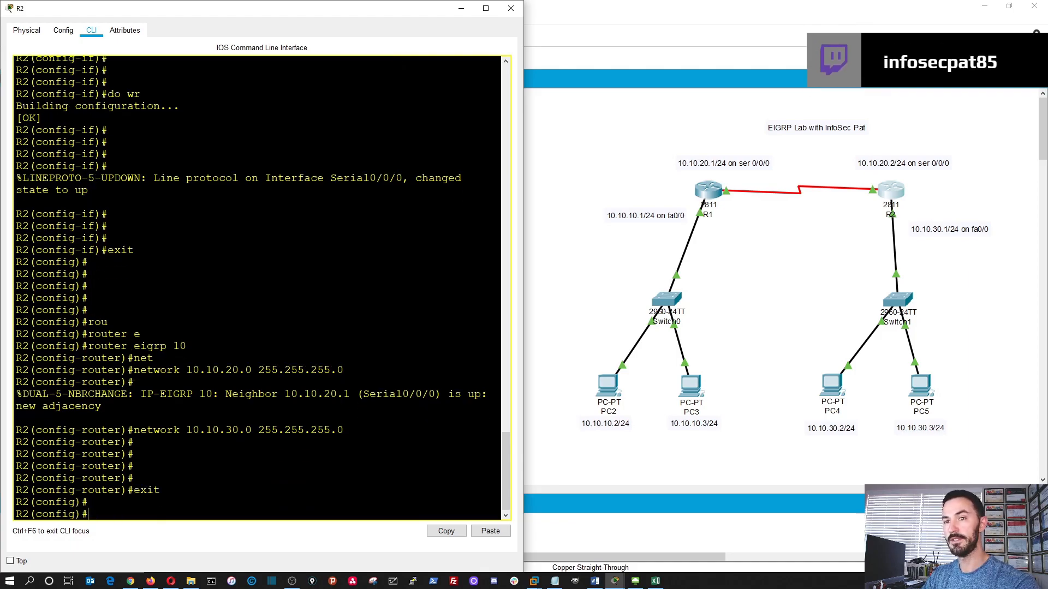
type("exit")
key("Return")
key("Return")
key("Return")
key("Return")
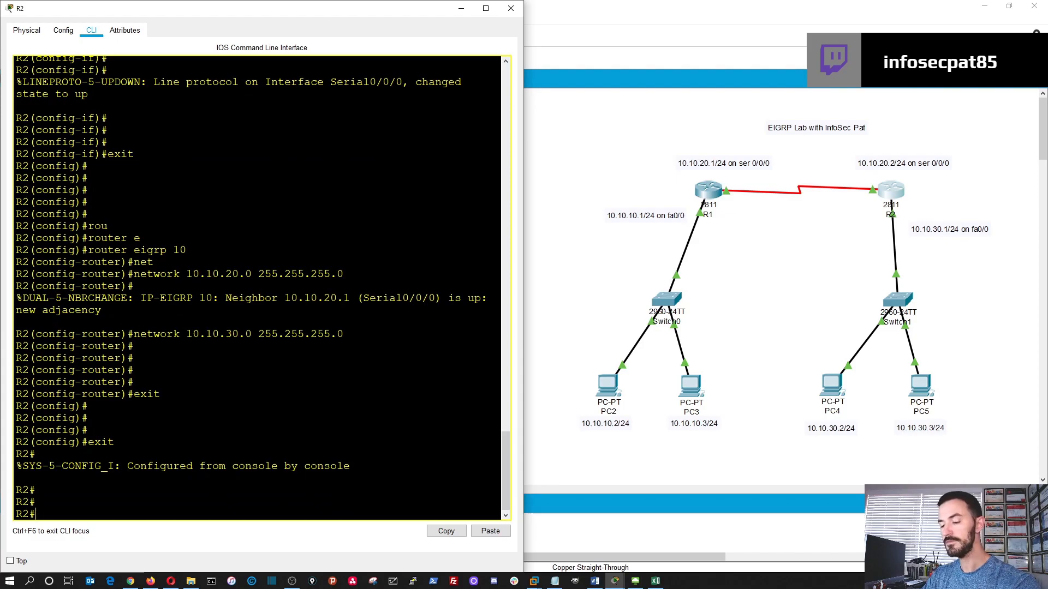
- Save R2's configuration twice with wr
type("wr")
key("Return")
key("Return")
key("Return")
key("Return")
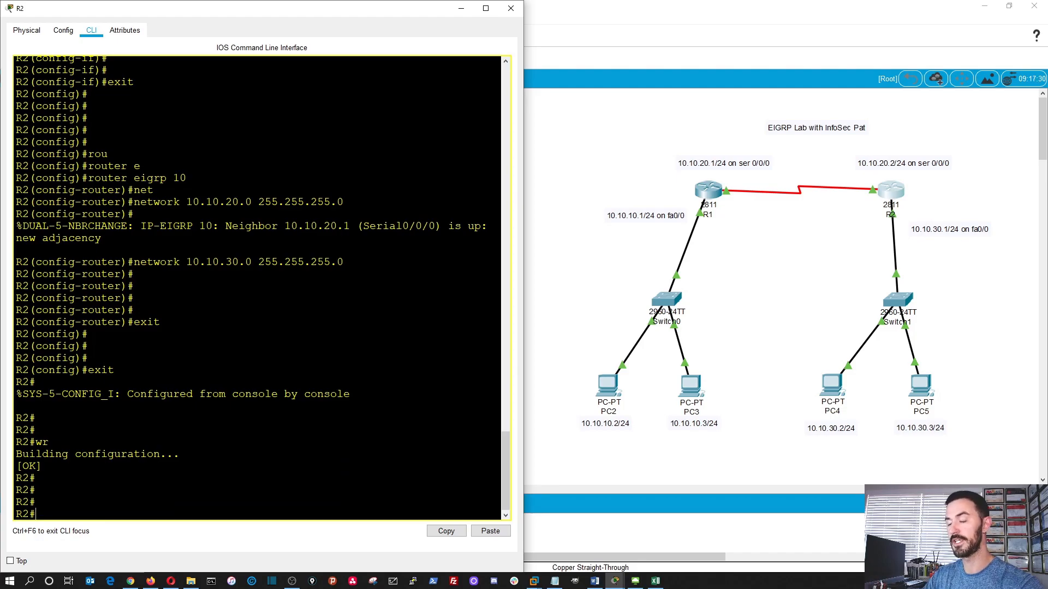
type("w")
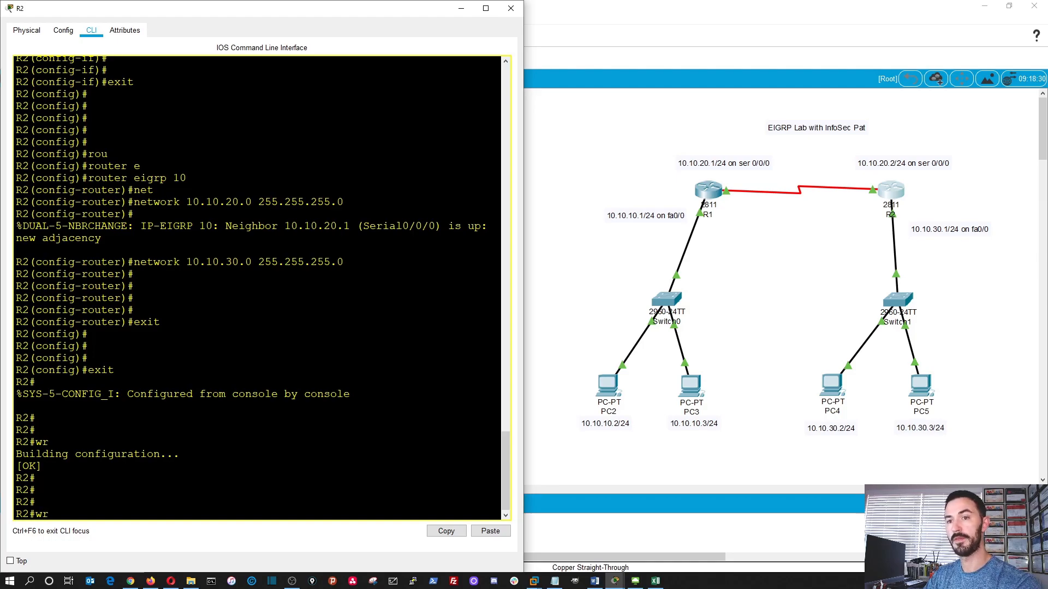
type("r")
key("Return")
key("Return")
key("Return")
key("Return")
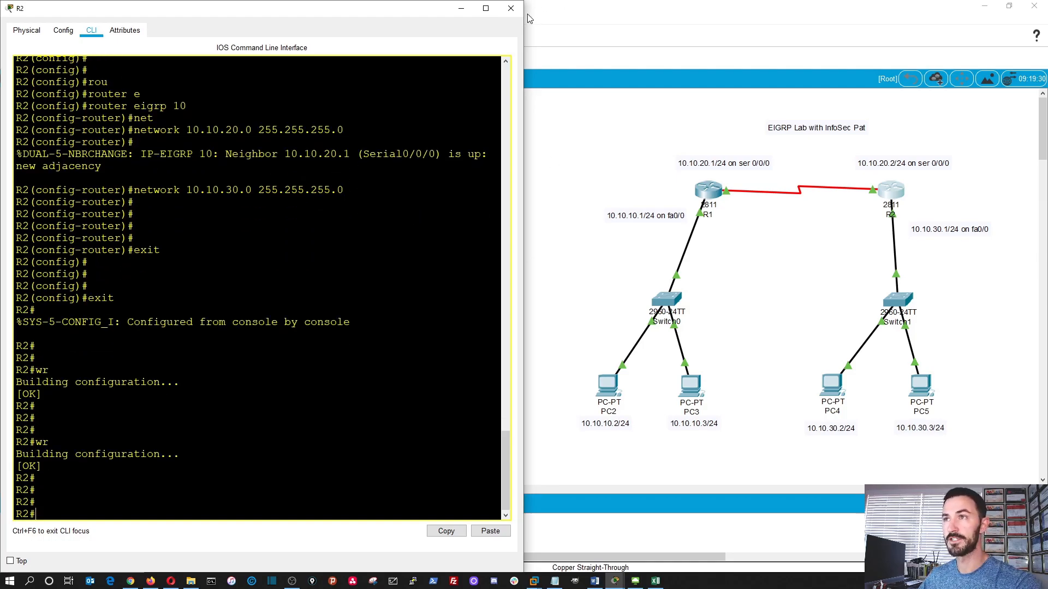
- Close R2's window, open R1's command line maximized, and bring up a clear privileged prompt
left_click(511, 9)
left_click(703, 192)
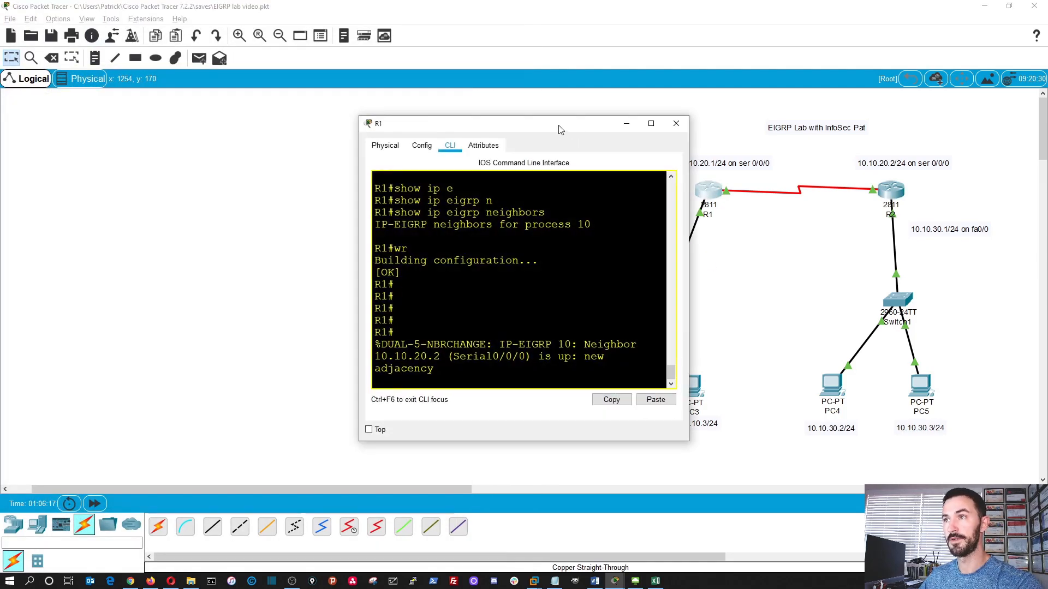
left_click_drag(558, 130, 270, 124)
double_click(270, 125)
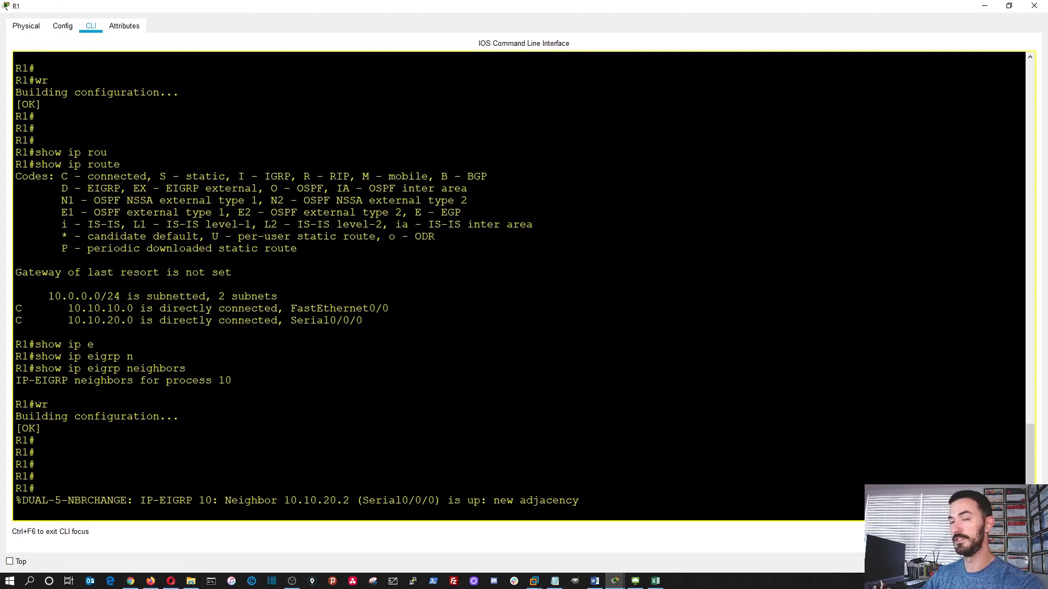
key("Return")
key("Return")
key("Return")
key("Return")
key("Return")
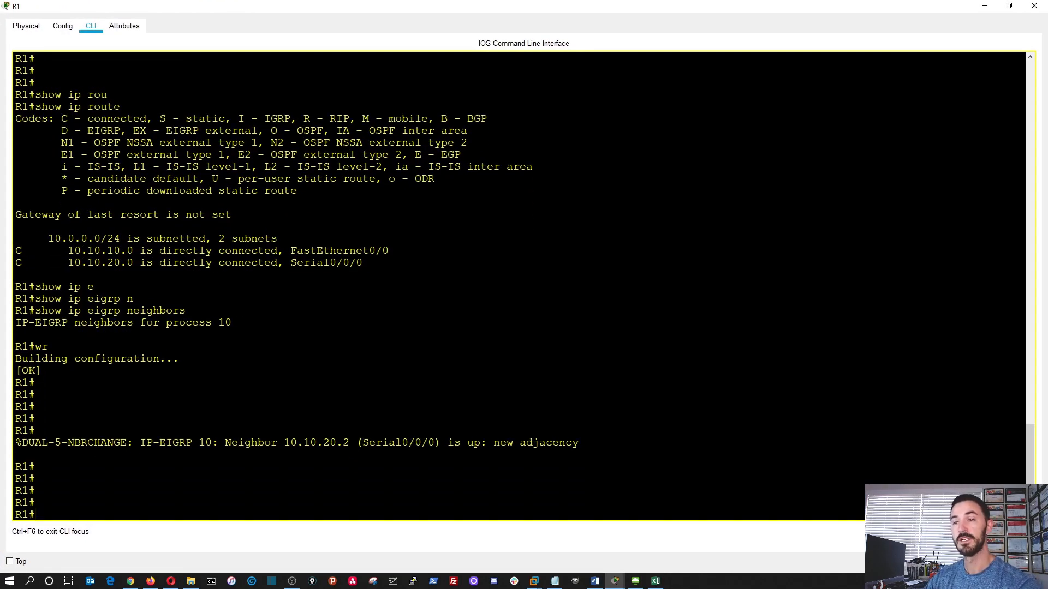
- Highlight R1's EIGRP adjacency message and display its neighbor table with show ip eigrp neighbors
triple_click(351, 445)
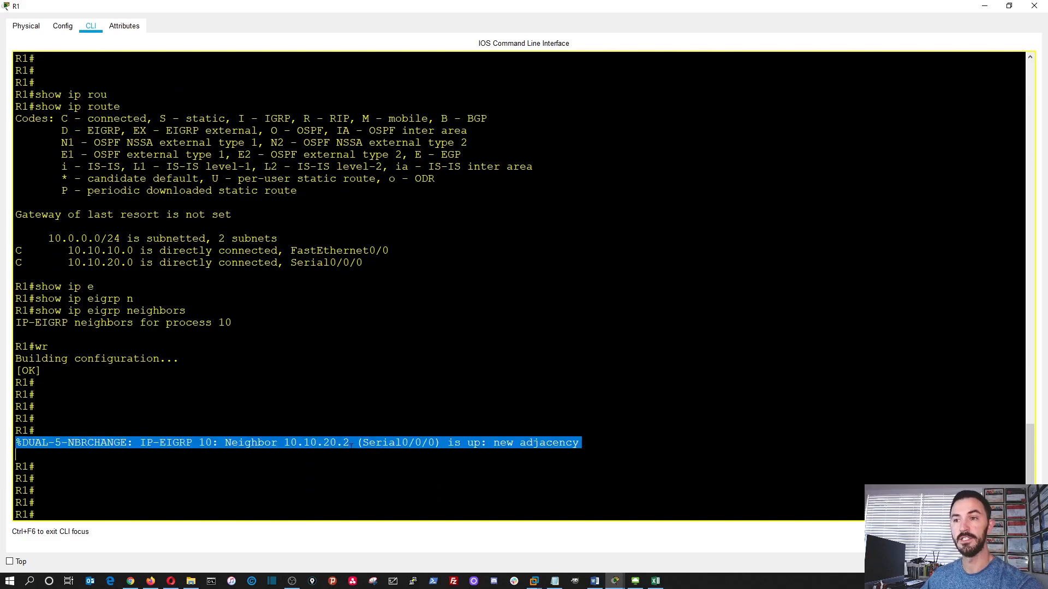
left_click(350, 467)
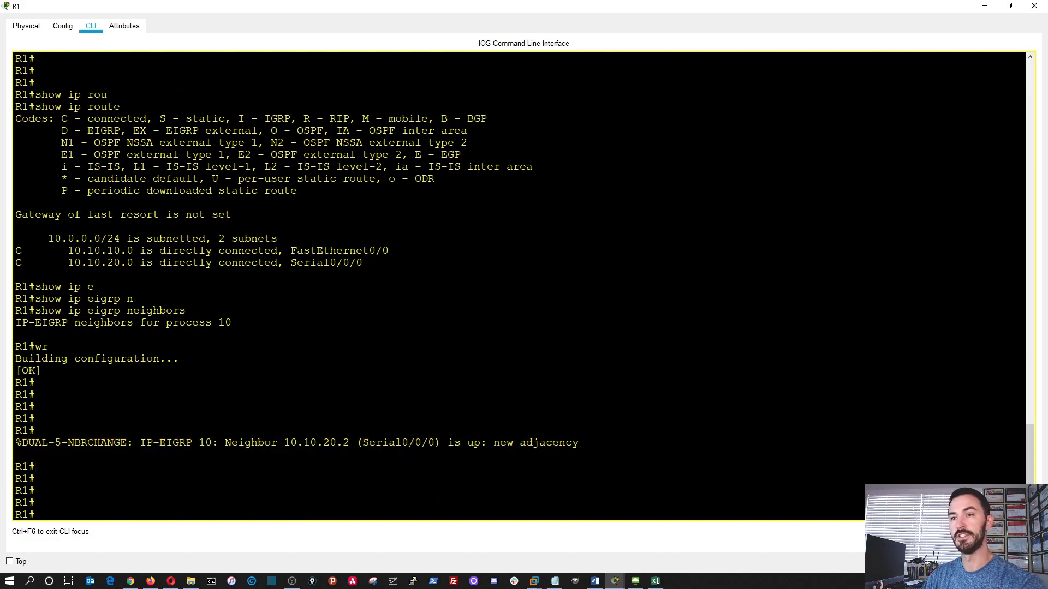
key("Return")
type("shwo i")
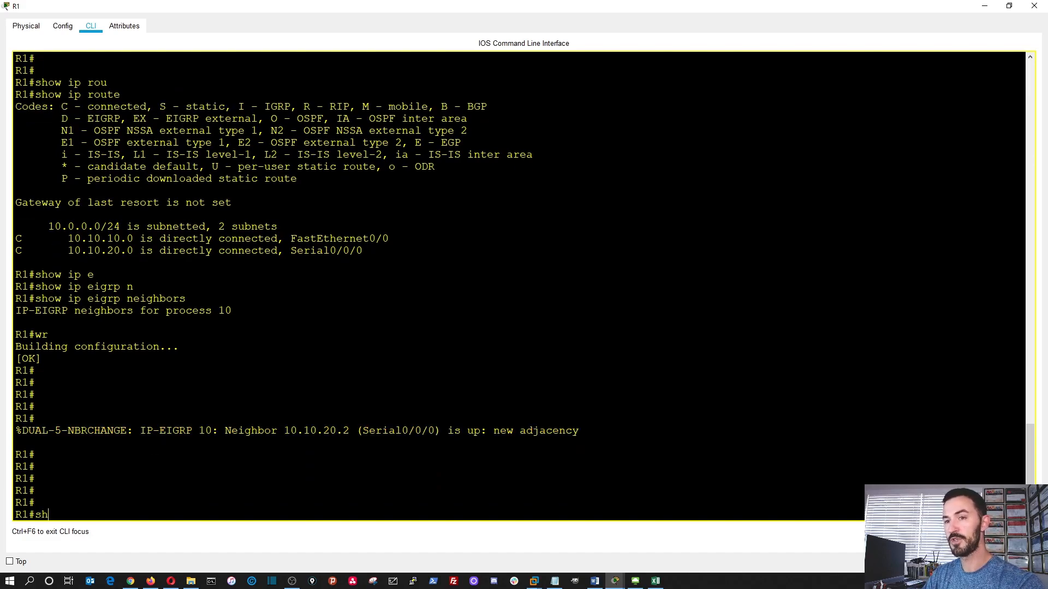
key("BackSpace")
key("BackSpace")
key("BackSpace")
key("BackSpace")
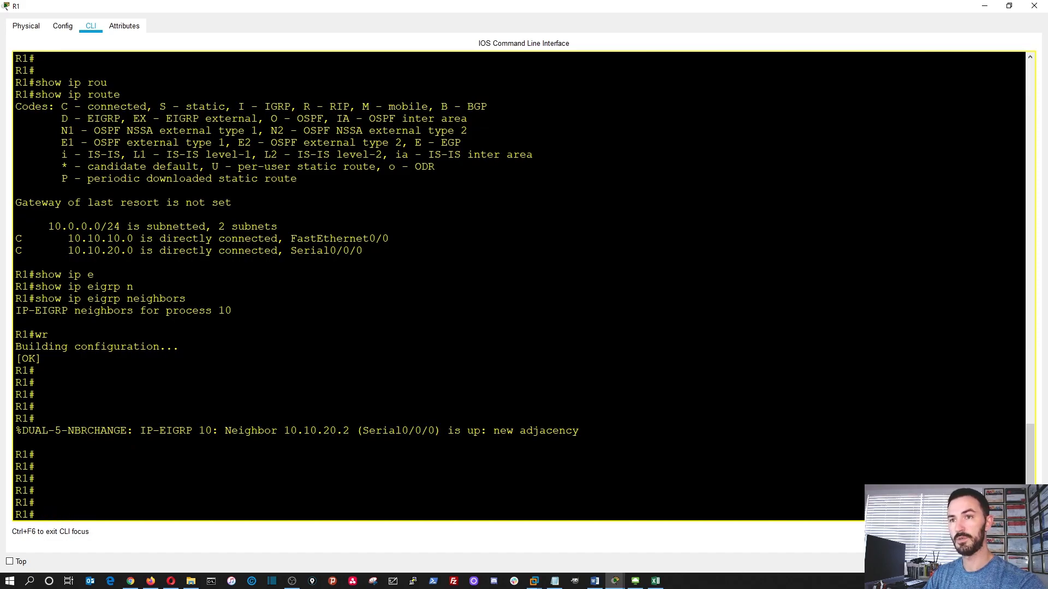
key("Up")
key("Return")
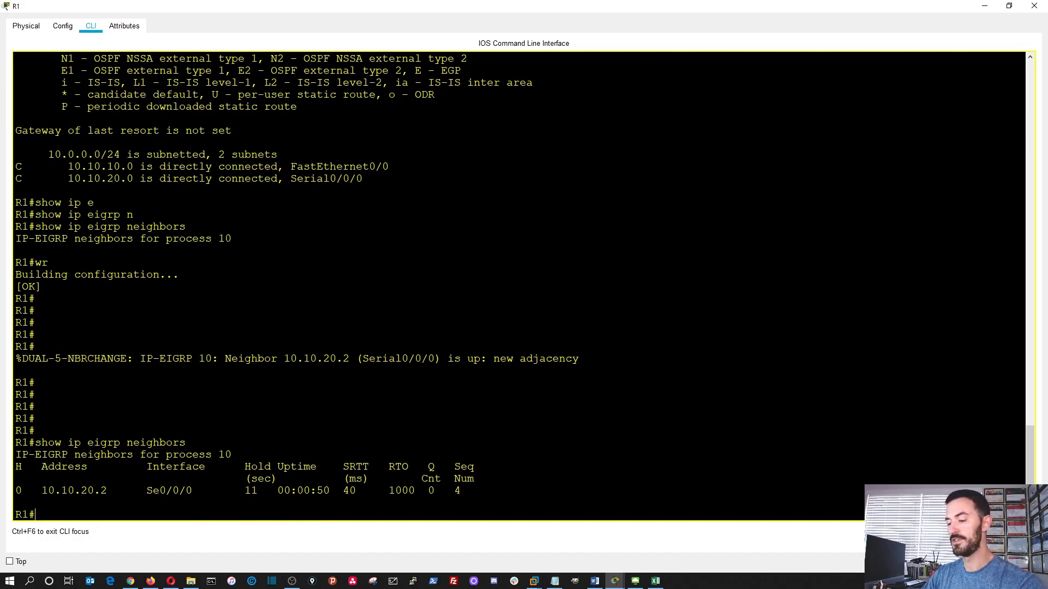
- Display R1's EIGRP-learned routes with show ip route eigrp and highlight the D route entry
type("show ip")
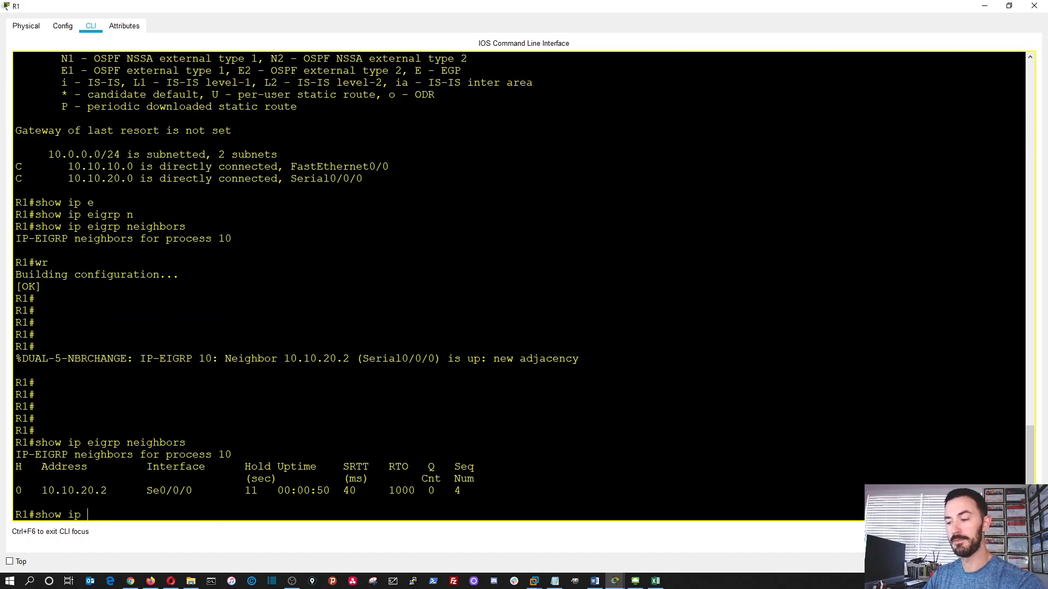
type(" ro")
key("Tab")
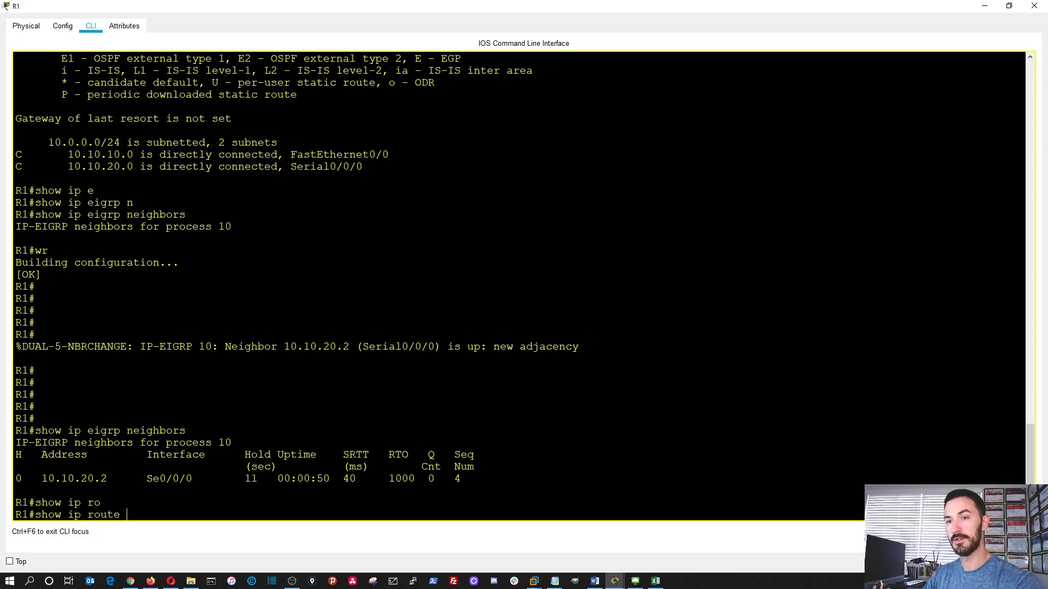
type("e")
key("Tab")
key("Return")
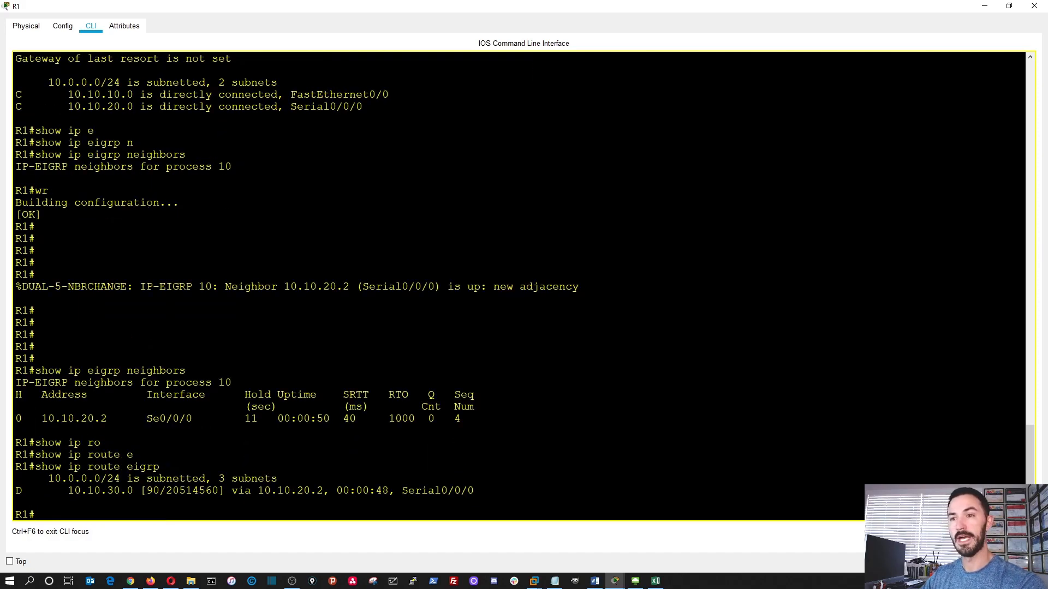
left_click_drag(15, 491, 476, 493)
left_click(374, 509)
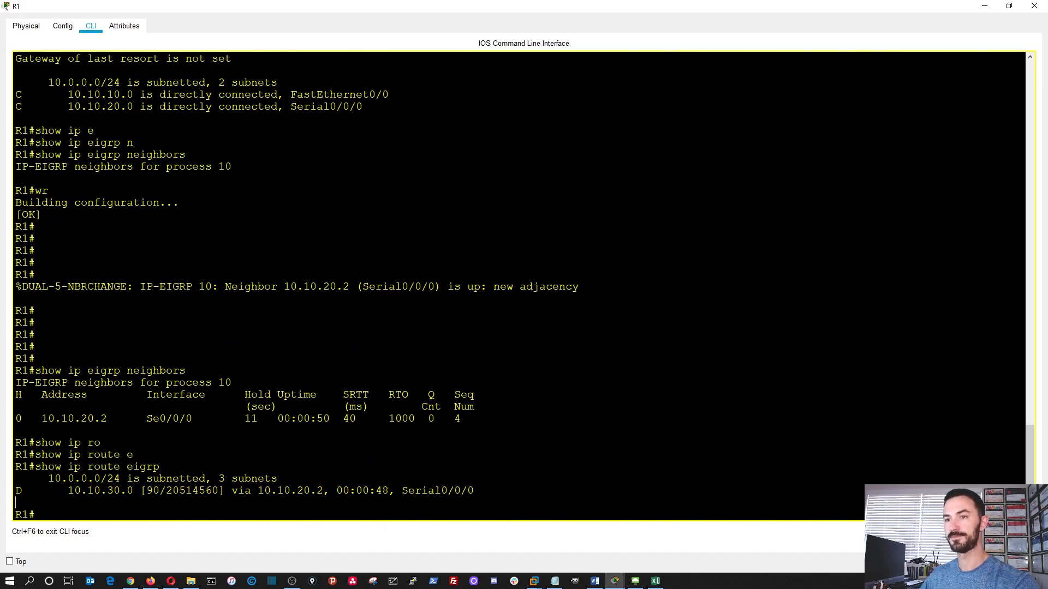
- Display R1's running configuration with show run and examine the router eigrp 10 section with its network statements
key("Return")
key("Return")
type("show run")
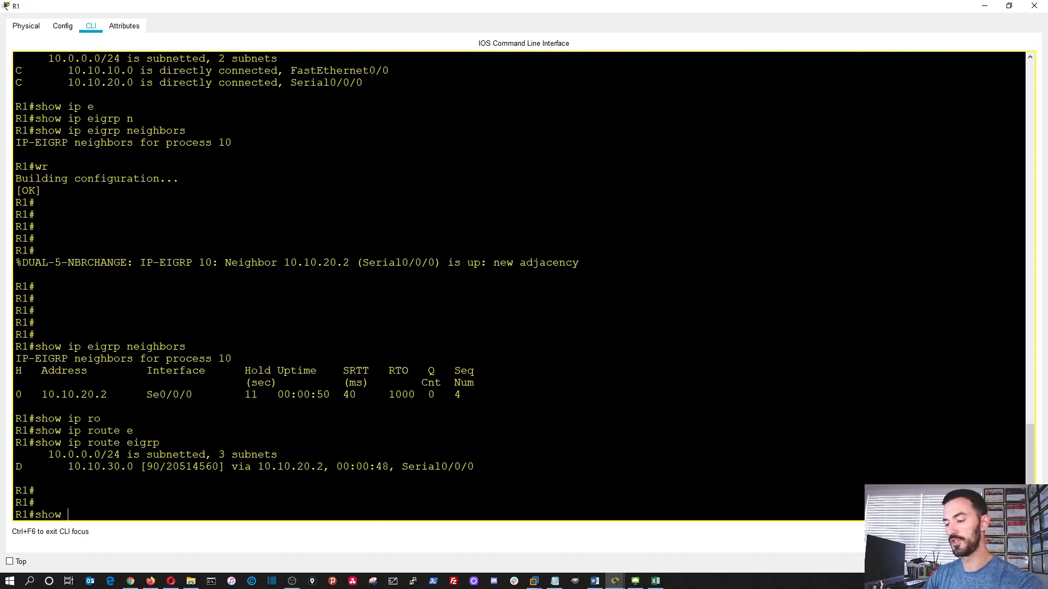
key("Tab")
key("Return")
key("space")
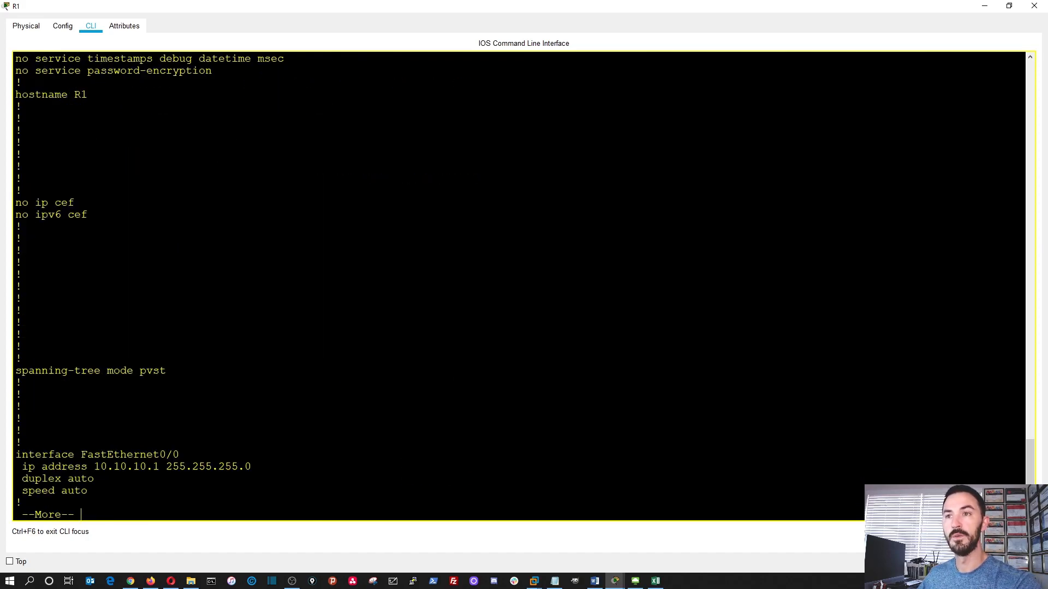
key("space")
scroll(524, 288, "up", 5)
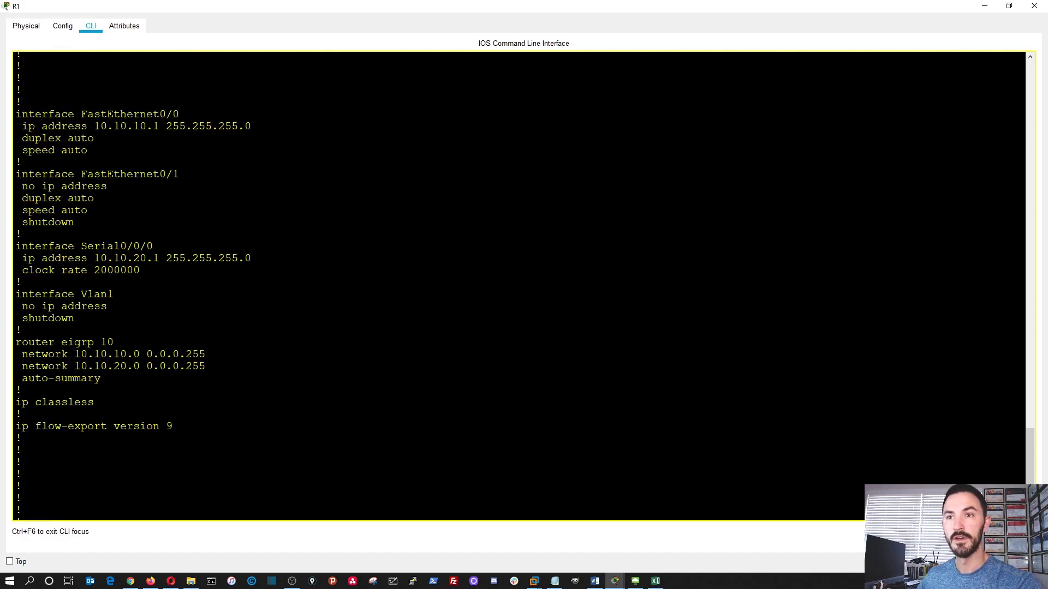
left_click_drag(101, 379, 18, 342)
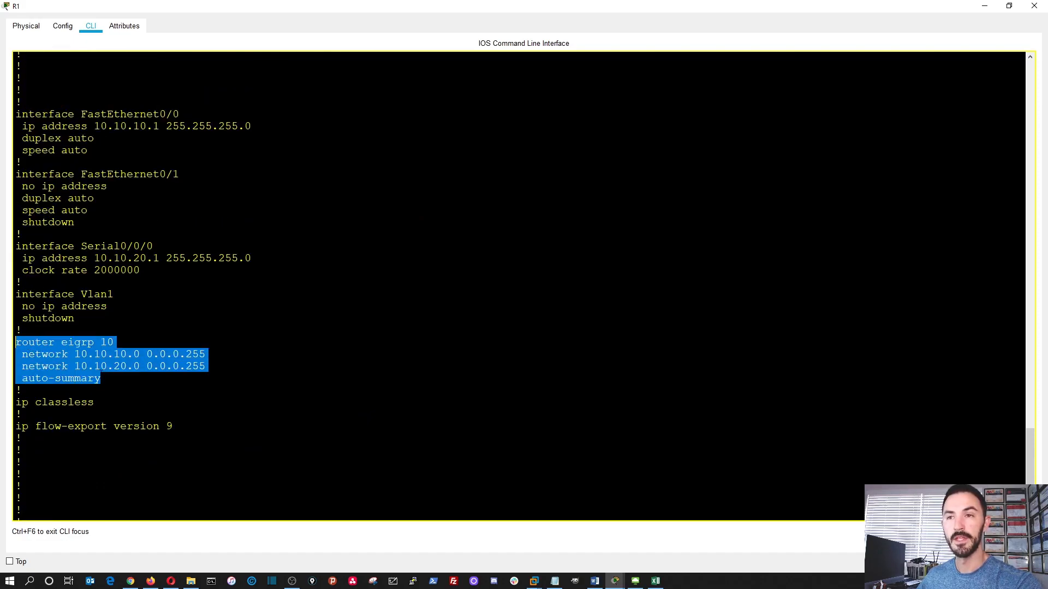
left_click(101, 378)
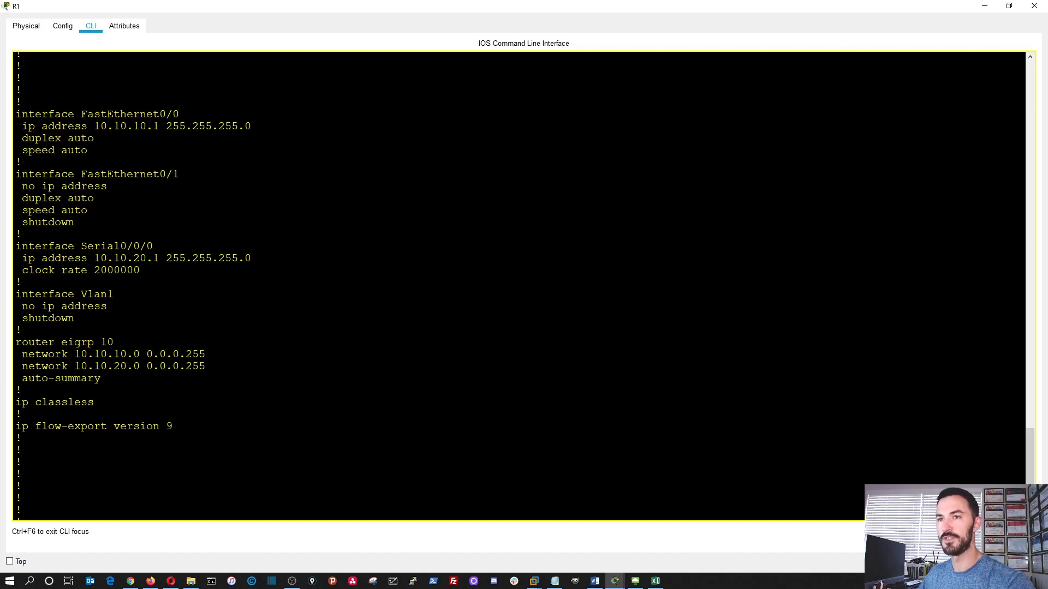
- Highlight the router eigrp 10 block in R1's running configuration and review the rest of the output
scroll(101, 378, "up", 1)
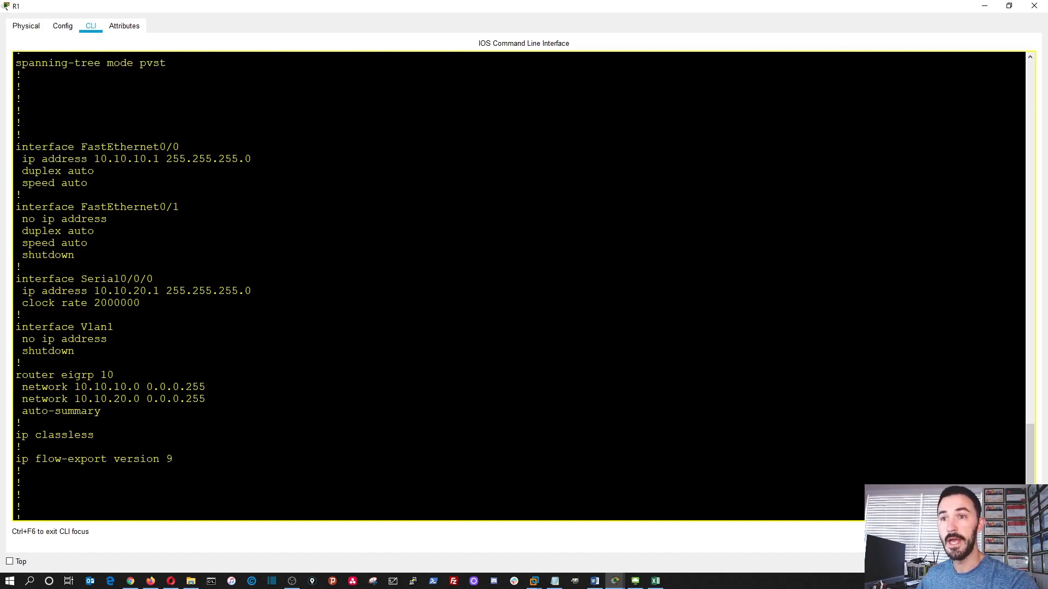
left_click_drag(16, 375, 100, 411)
left_click(102, 411)
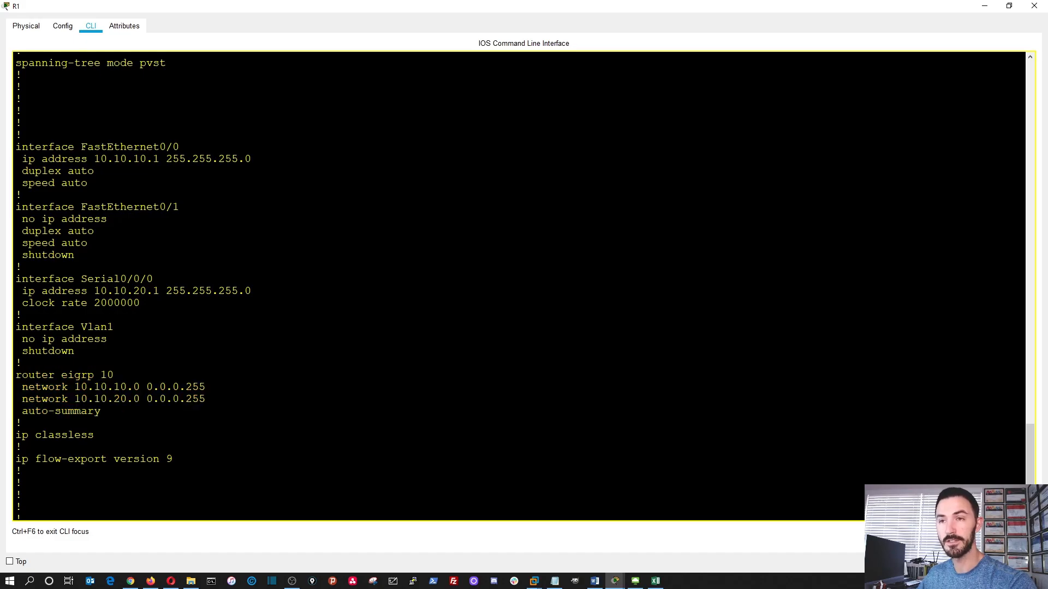
scroll(102, 411, "down", 4)
scroll(102, 411, "up", 6)
scroll(102, 411, "up", 10)
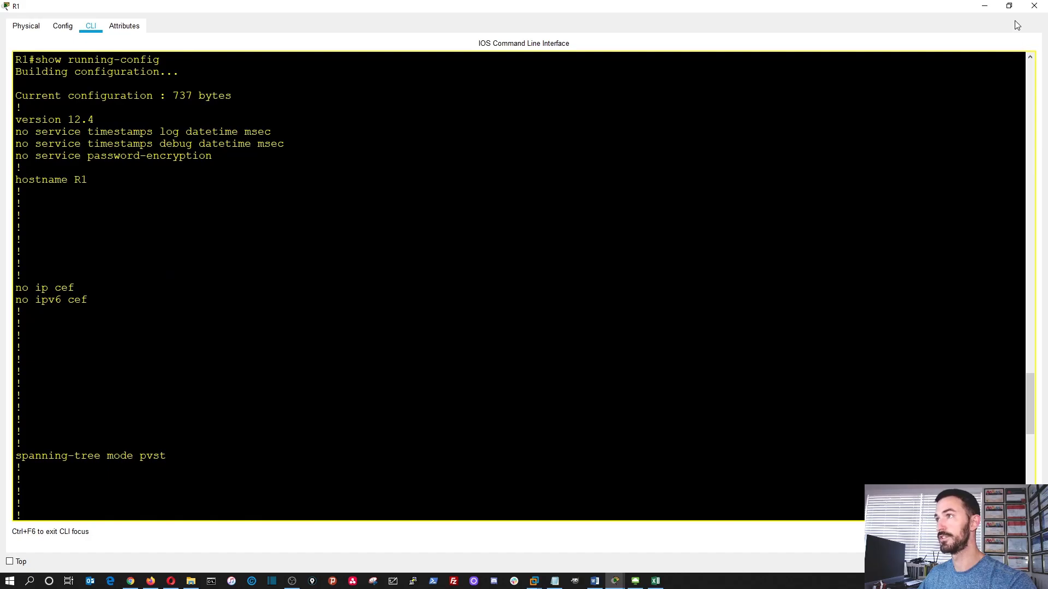
scroll(101, 411, "down", 15)
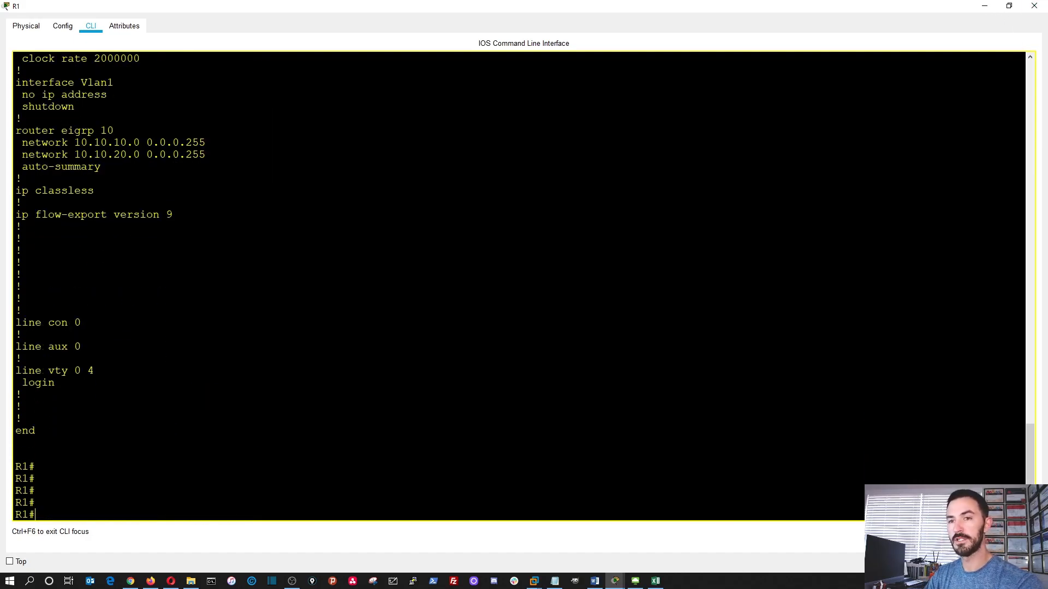
- Display R1's full routing table with show ip route and highlight the EIGRP-learned D entry
type("show ip rp")
key("Tab")
key("BackSpace")
key("Tab")
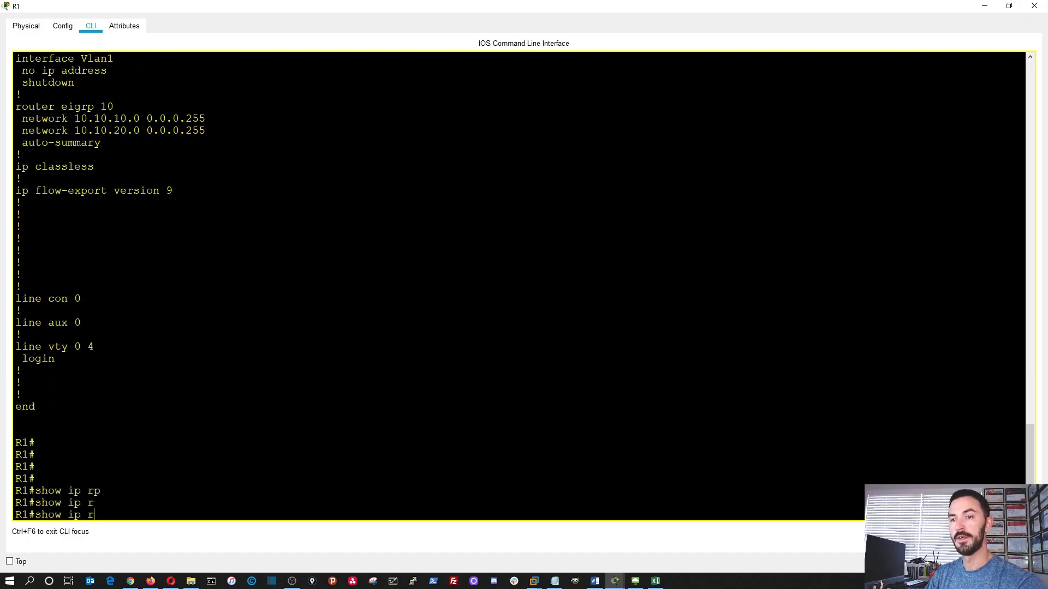
type("ouy")
key("Tab")
key("BackSpace")
key("Tab")
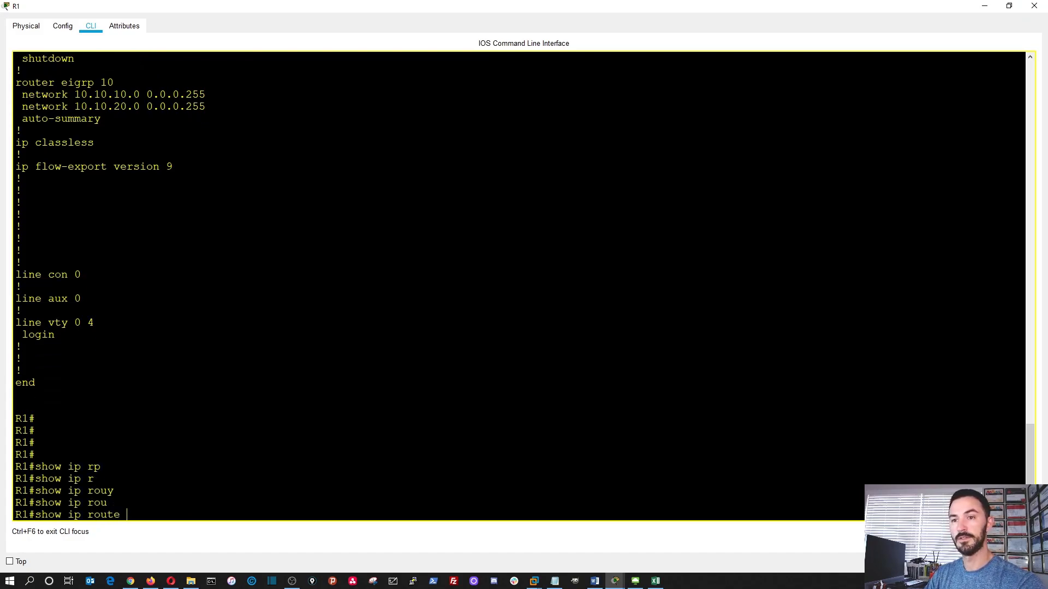
key("Return")
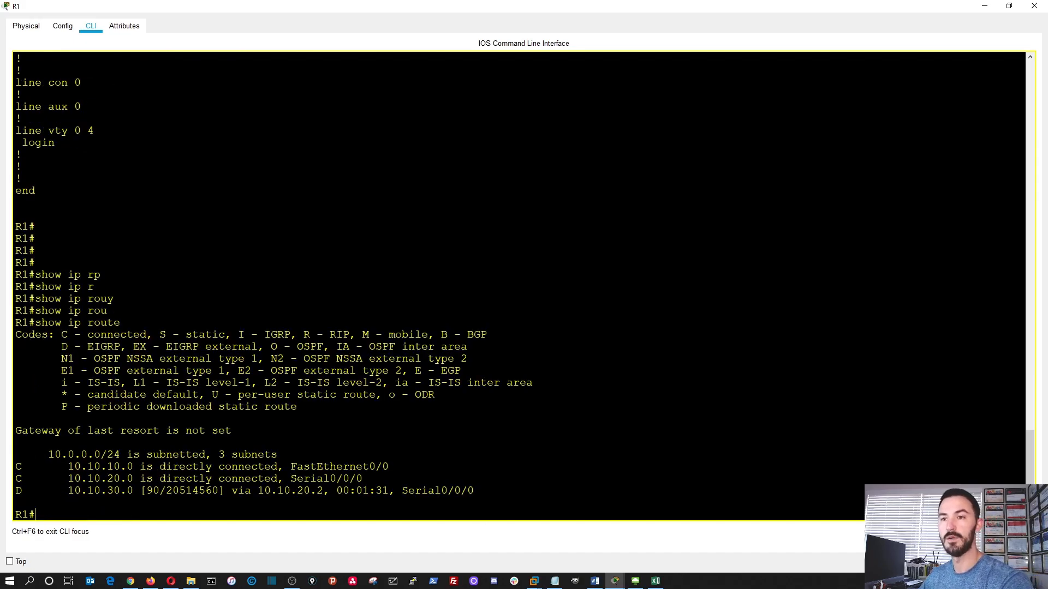
left_click_drag(15, 491, 477, 491)
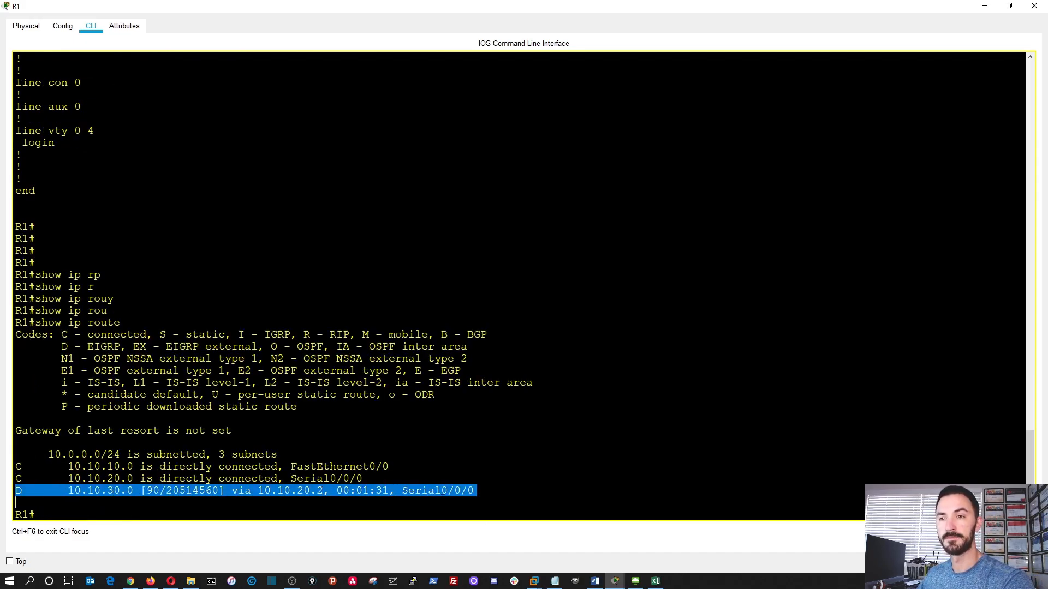
left_click(15, 502)
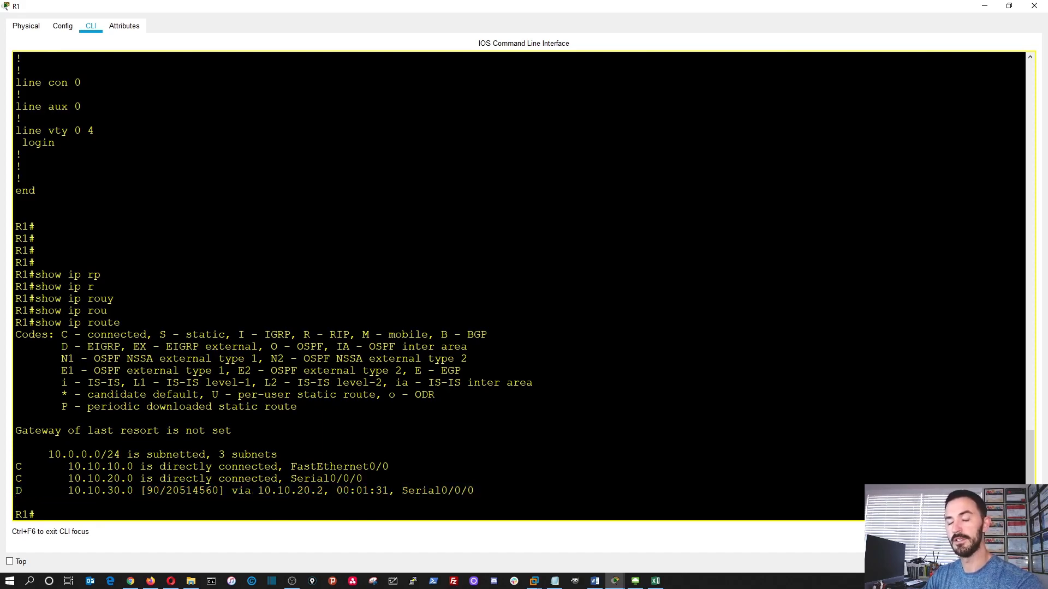
- List the show ip eigrp options on R1, display the topology table with show ip eigrp topology, and highlight its first entries
type("show ip e")
key("Tab")
type("?")
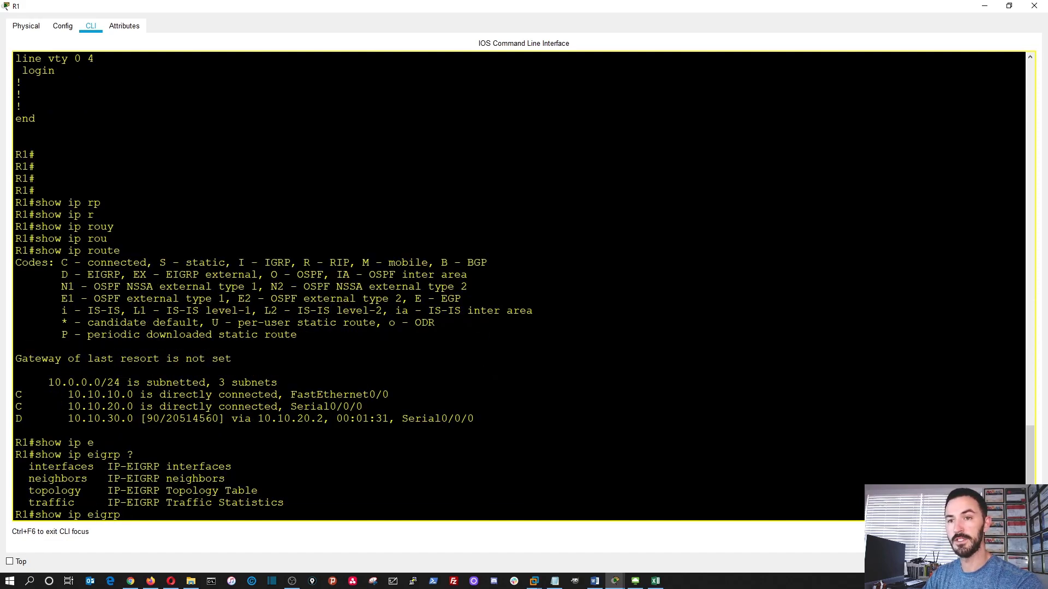
type("top")
key("Tab")
key("Return")
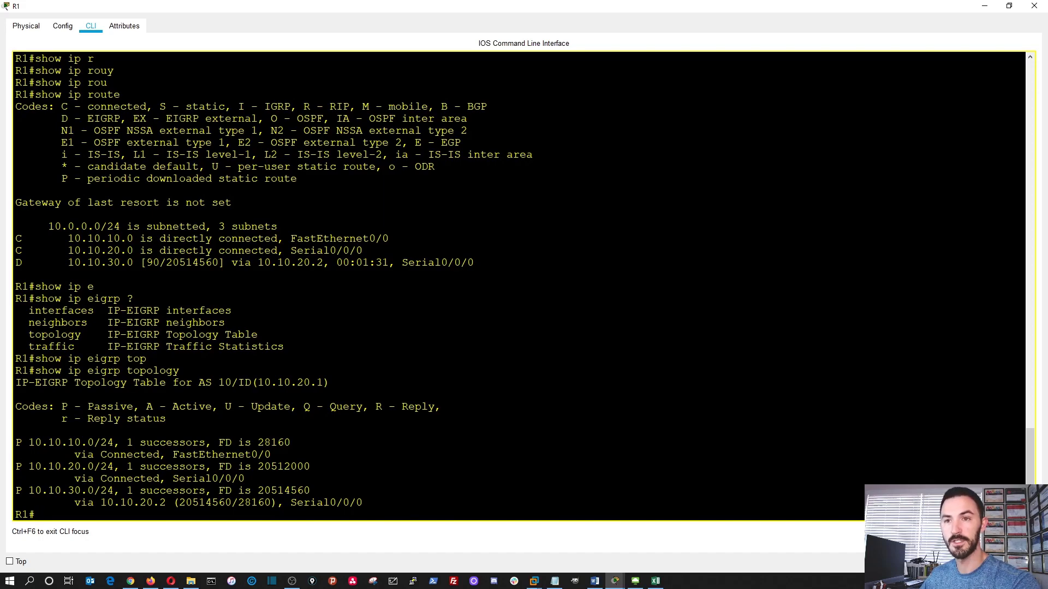
left_click_drag(17, 442, 62, 479)
left_click(61, 478)
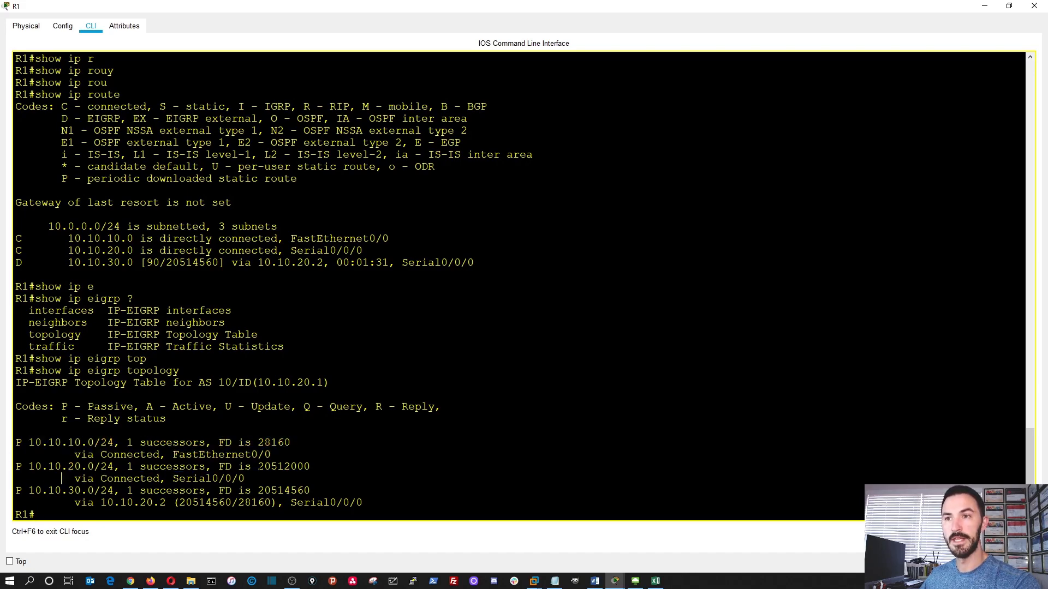
- Display R1's EIGRP interfaces with show ip eigrp interfaces and highlight the Se0/0/0 row
key("Up")
key("BackSpace")
key("BackSpace")
key("BackSpace")
key("BackSpace")
key("BackSpace")
key("BackSpace")
key("BackSpace")
key("BackSpace")
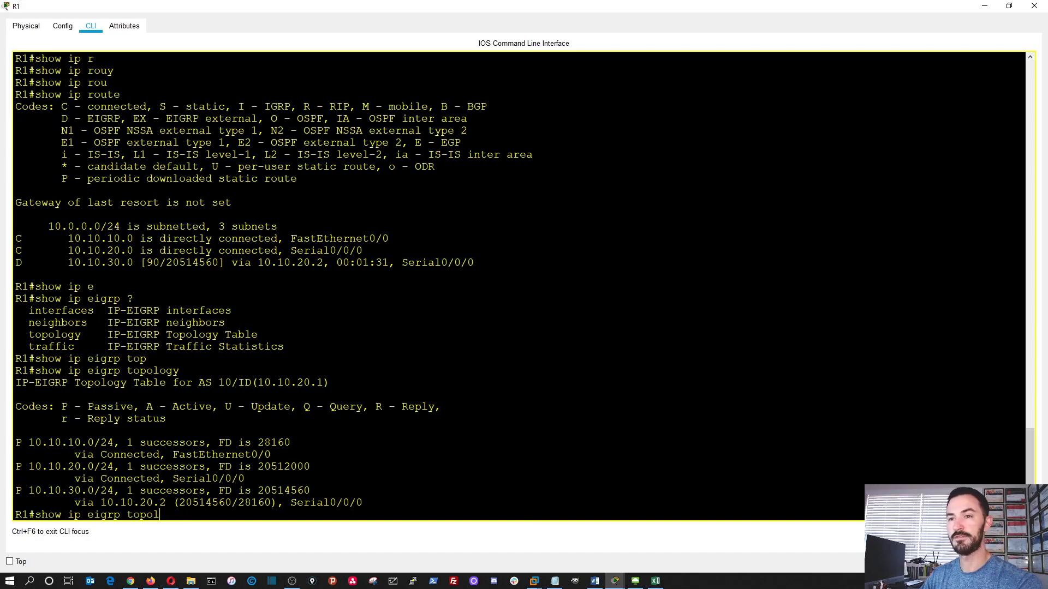
type("?")
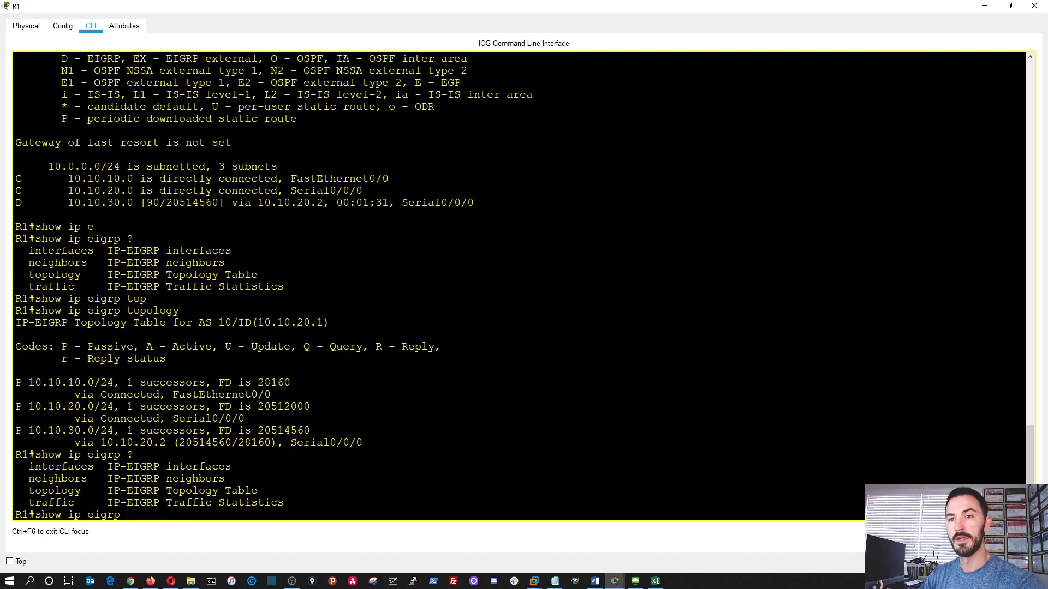
type("in")
key("Tab")
key("Return")
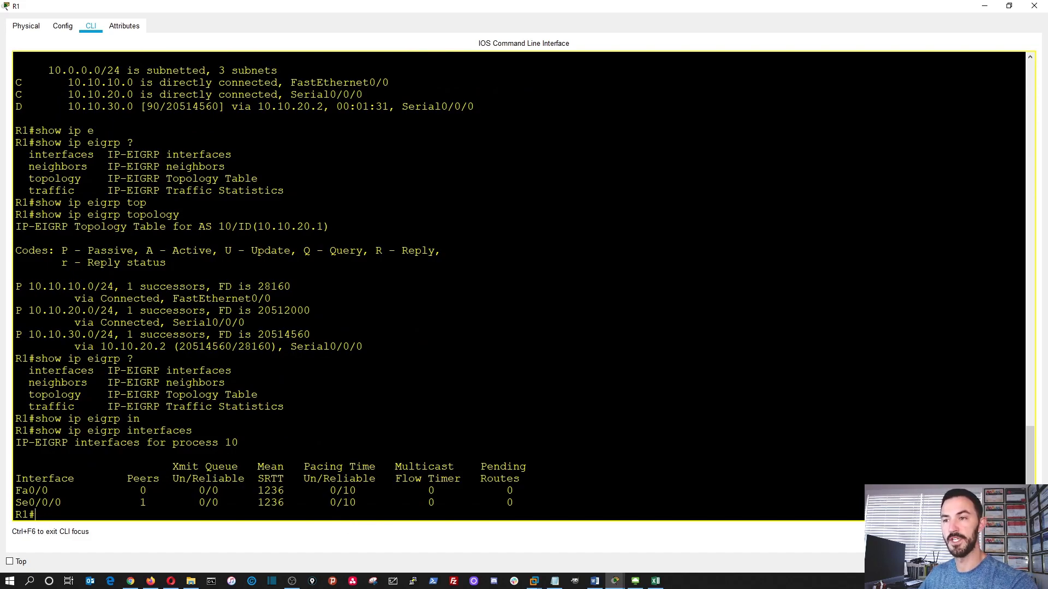
left_click_drag(513, 503, 18, 503)
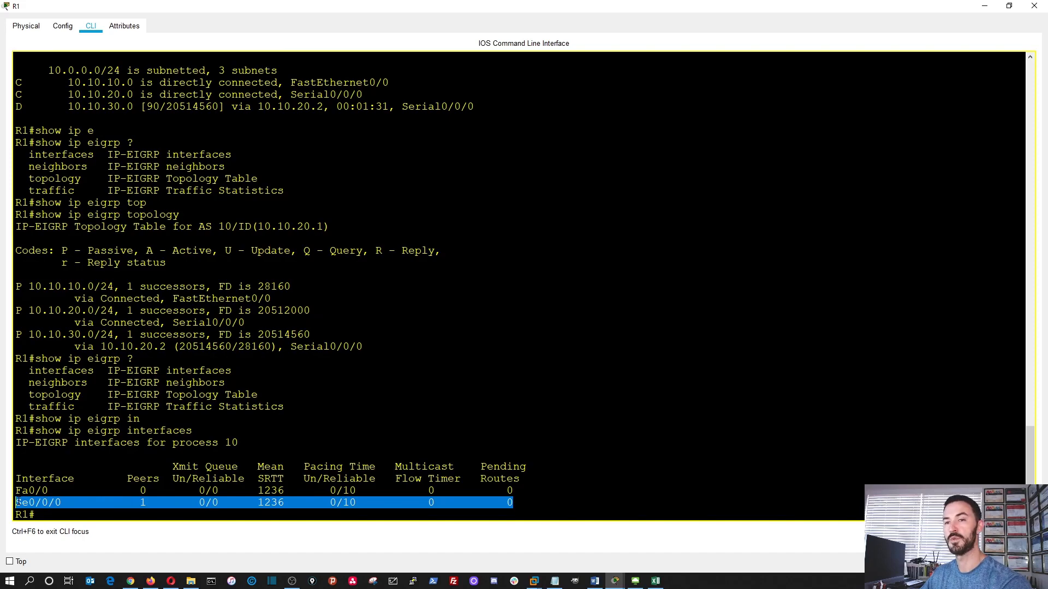
left_click(210, 515)
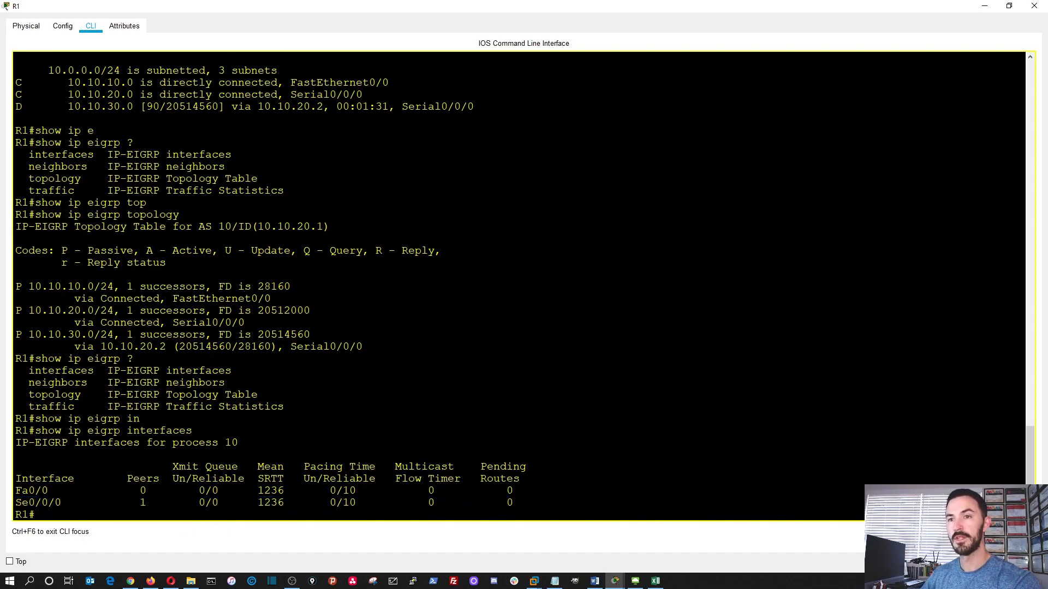
- Check the argument options of show ip eigrp interfaces and display the interfaces for AS number 10
key("Up")
type("?")
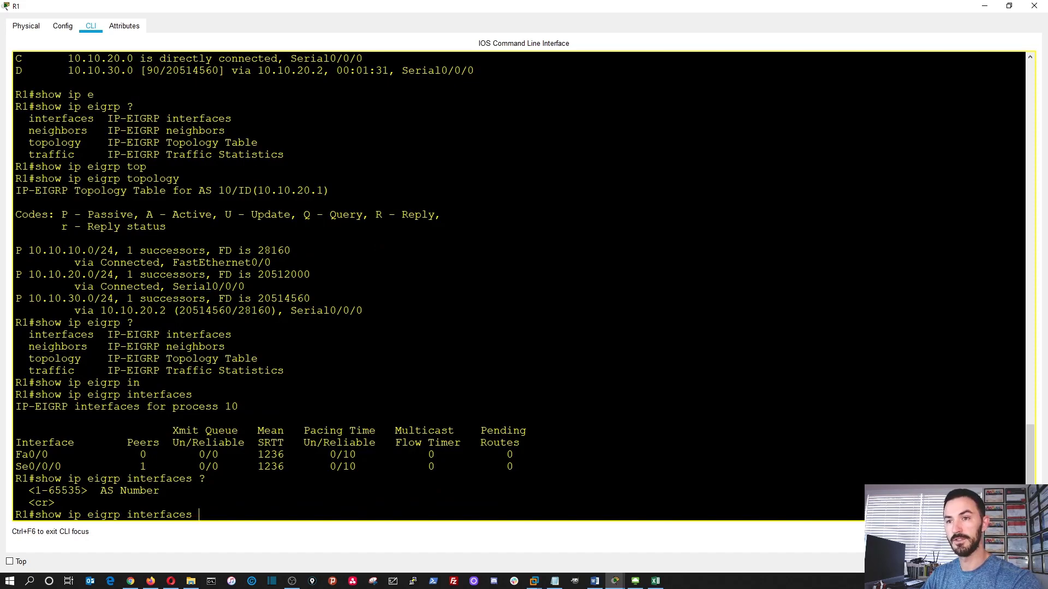
type("1")
key("Return")
key("Up")
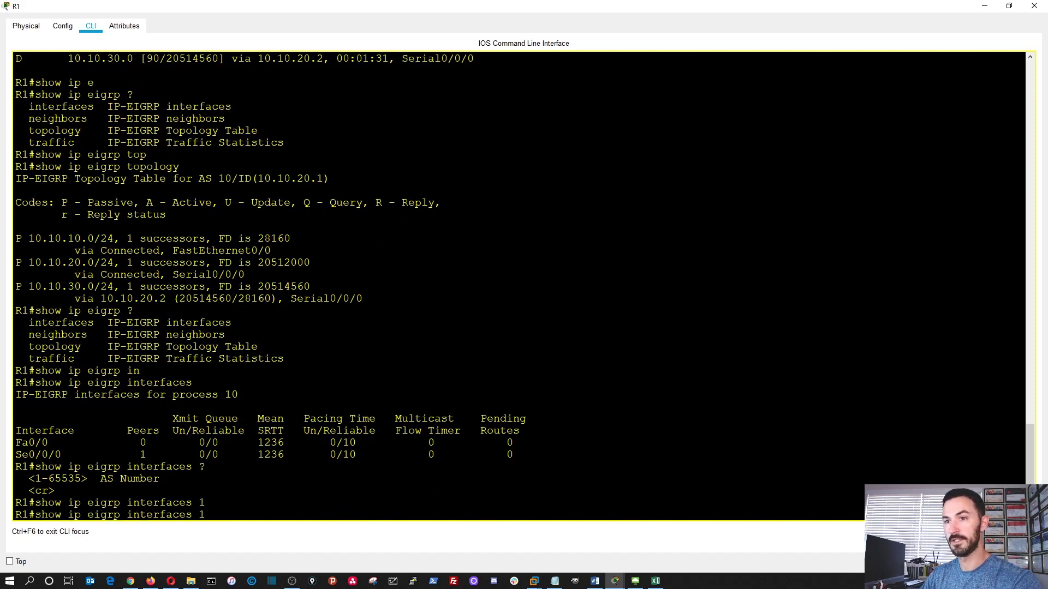
type("0")
key("Return")
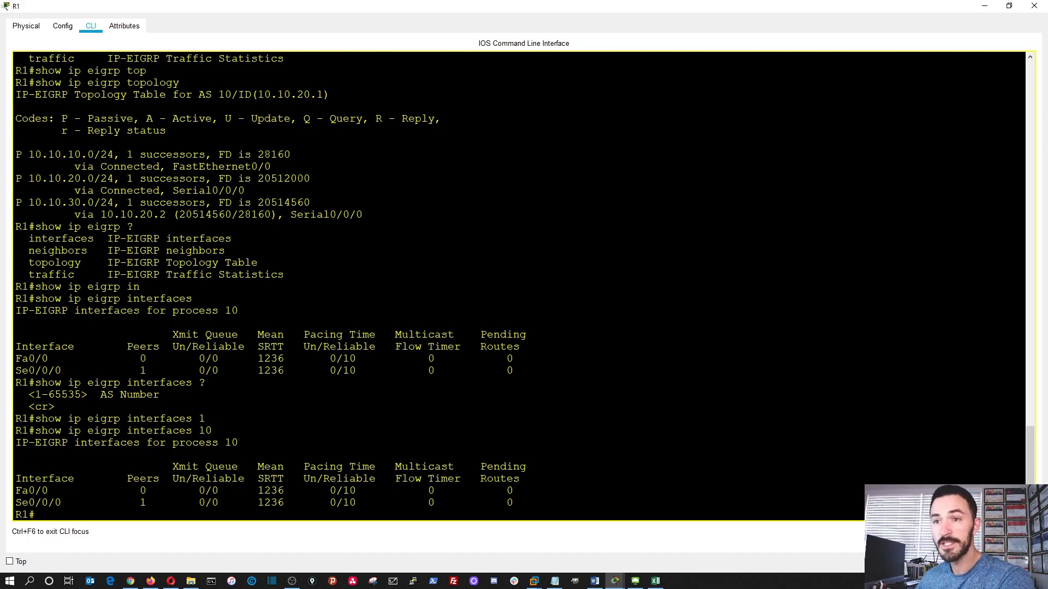
- List the show ip eigrp options again and display R1's EIGRP packet statistics with show ip eigrp traffic
key("Up")
key("BackSpace")
key("BackSpace")
key("BackSpace")
key("BackSpace")
key("BackSpace")
key("BackSpace")
key("BackSpace")
key("BackSpace")
key("BackSpace")
key("BackSpace")
key("BackSpace")
key("BackSpace")
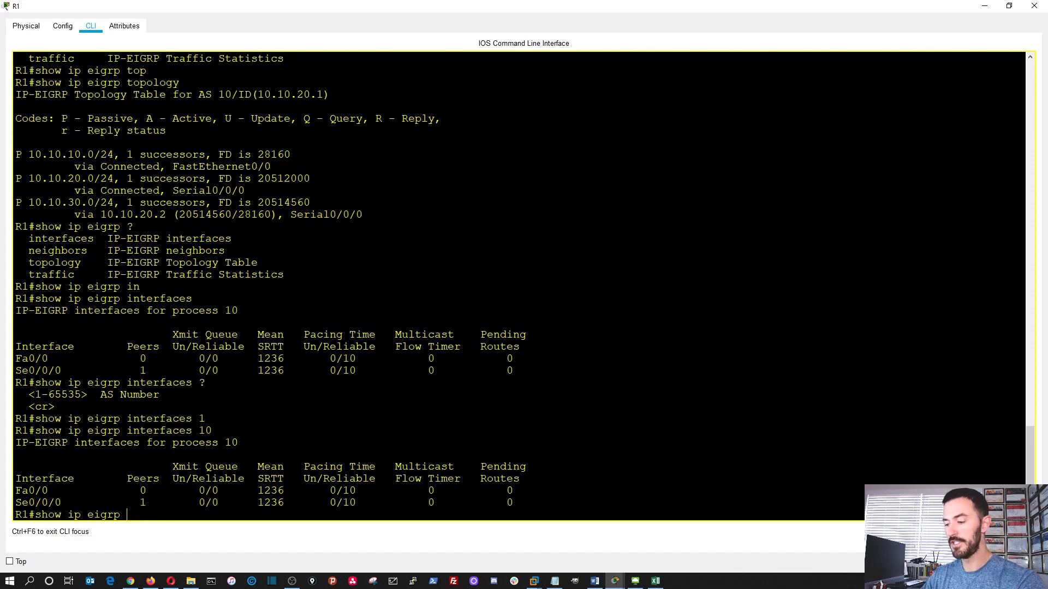
type("?")
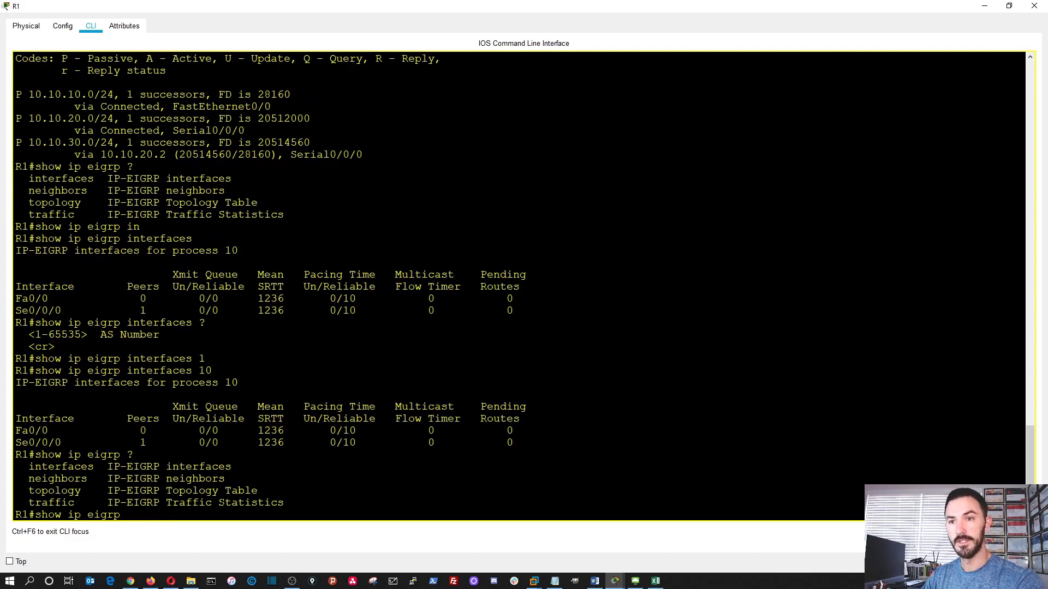
type("tr")
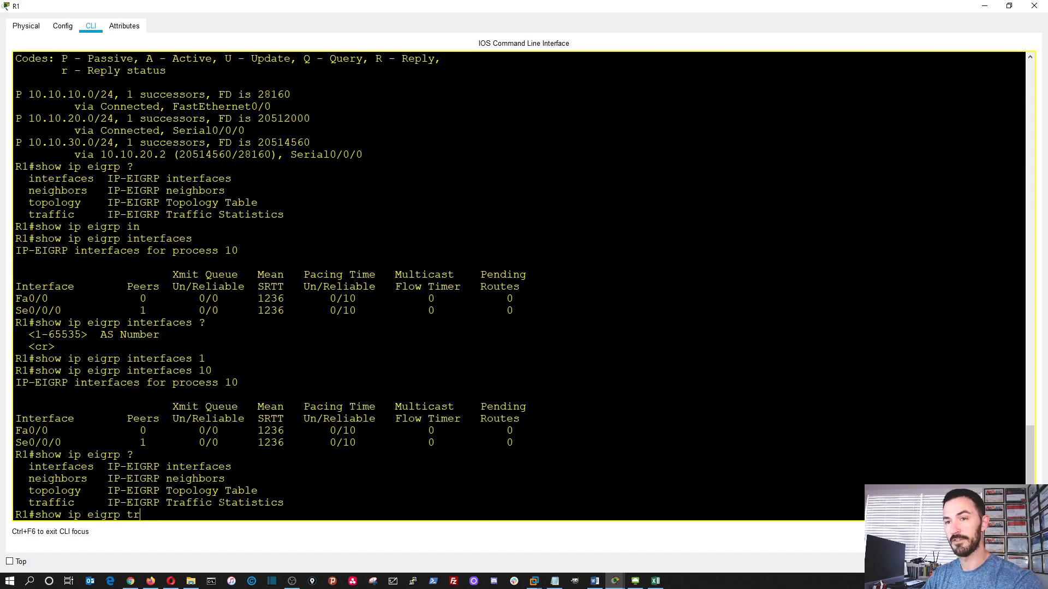
key("Tab")
key("Return")
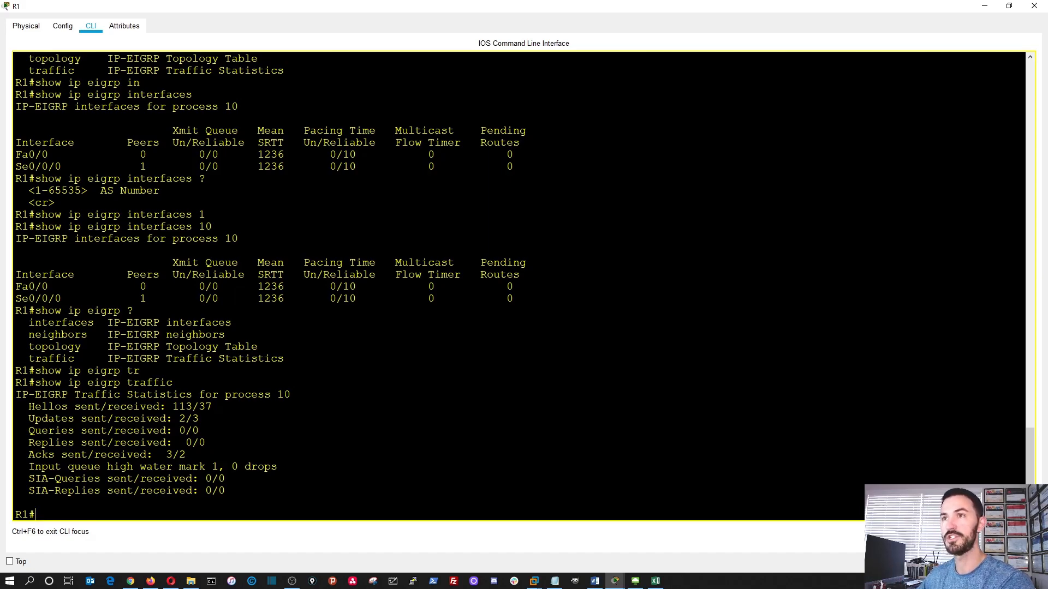
- Minimize R1's window, select the entire topology with its labels, and move it to the middle of the logical workspace
left_click(985, 7)
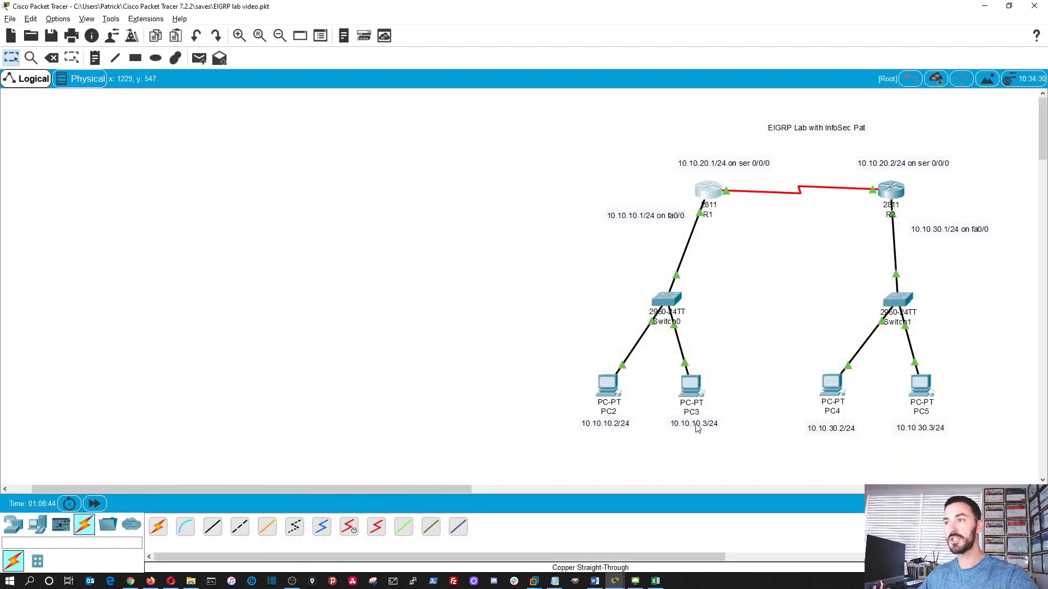
left_click_drag(998, 449, 613, 98)
left_click_drag(703, 188, 436, 196)
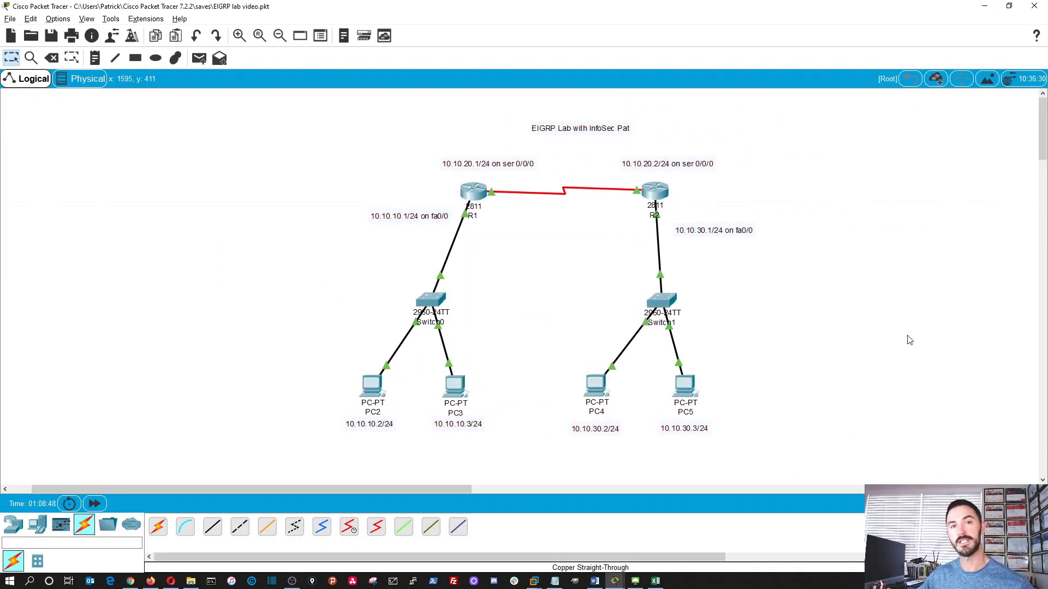